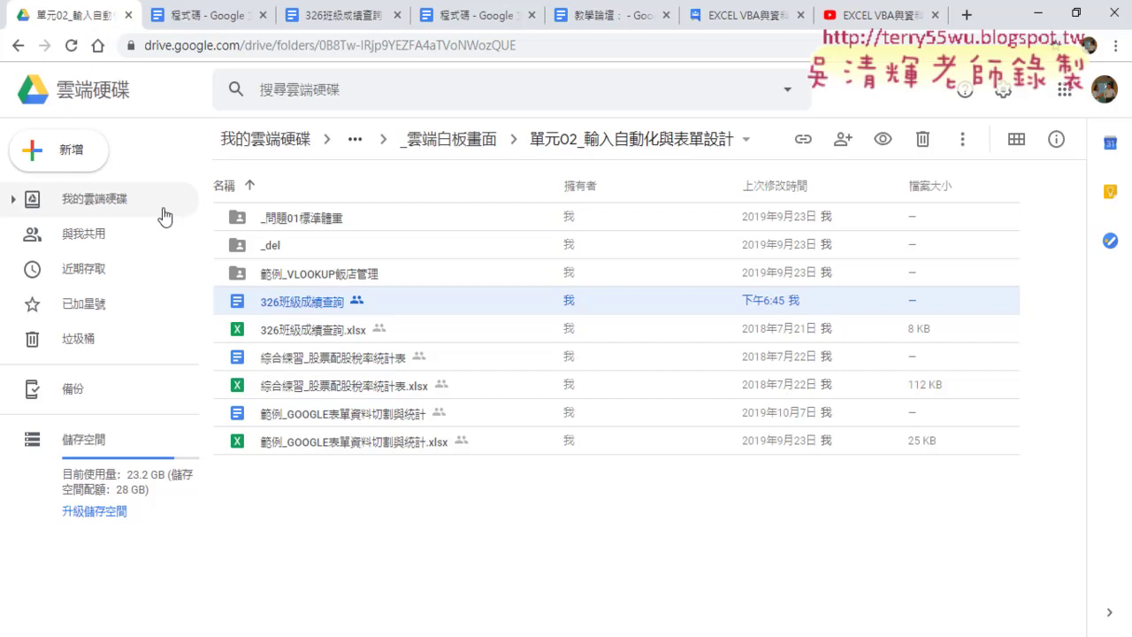
Step: Open the 326班級成績查詢 document, mark its name with a red circle and arrow, then clear the marks
double_click(323, 311)
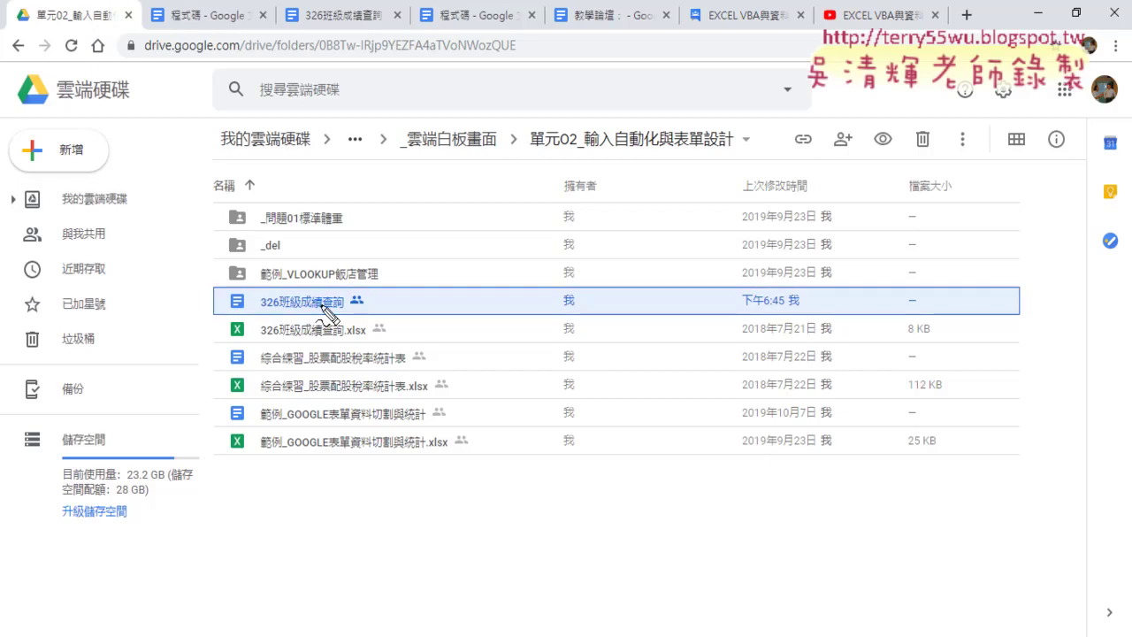
left_click_drag(342, 313, 381, 299)
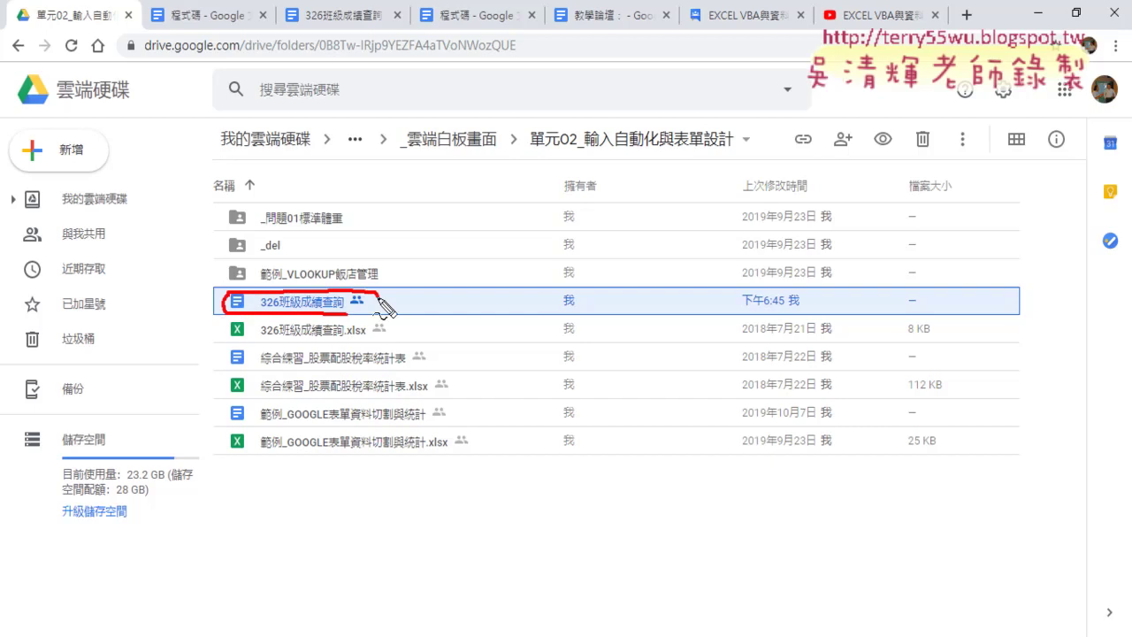
mouse_move(387, 228)
left_mouse_down()
mouse_move(354, 296)
mouse_move(372, 292)
left_mouse_up()
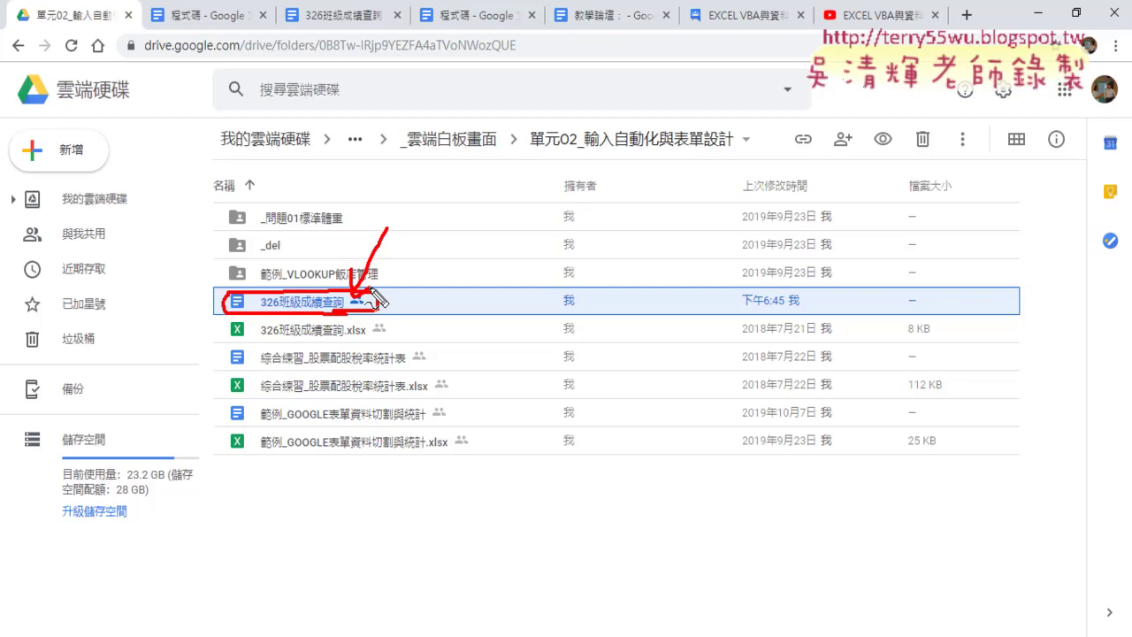
key("Escape")
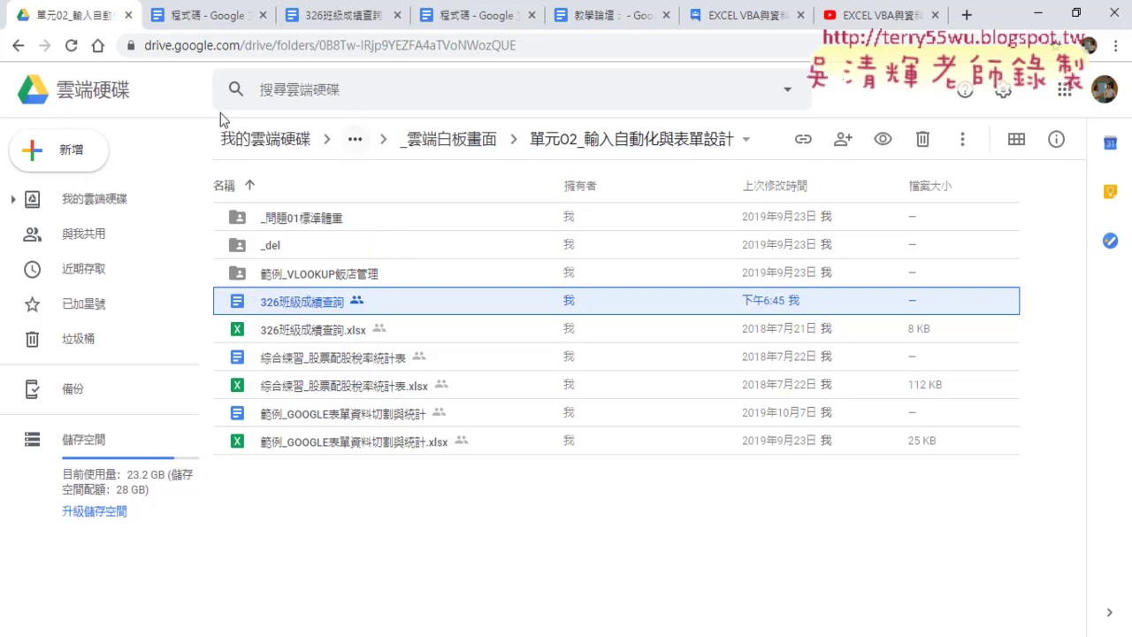
Step: Turn on link sharing for the EXCEL VBA與資料庫雲端設計(進階)(107) folder and copy its share URL
left_click(12, 51)
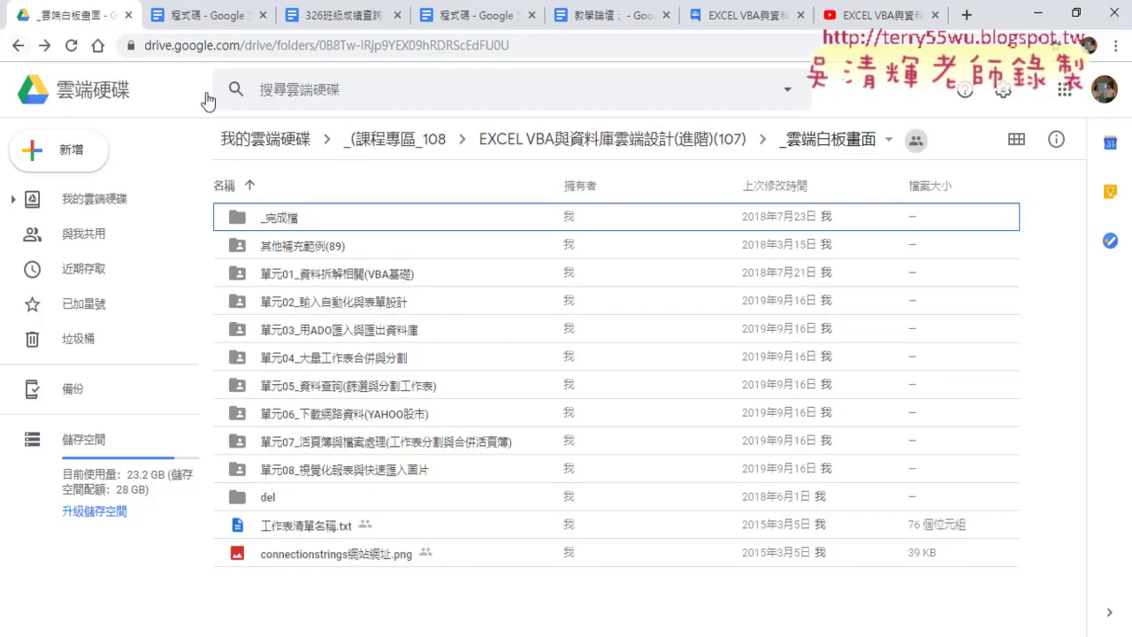
left_click(701, 143)
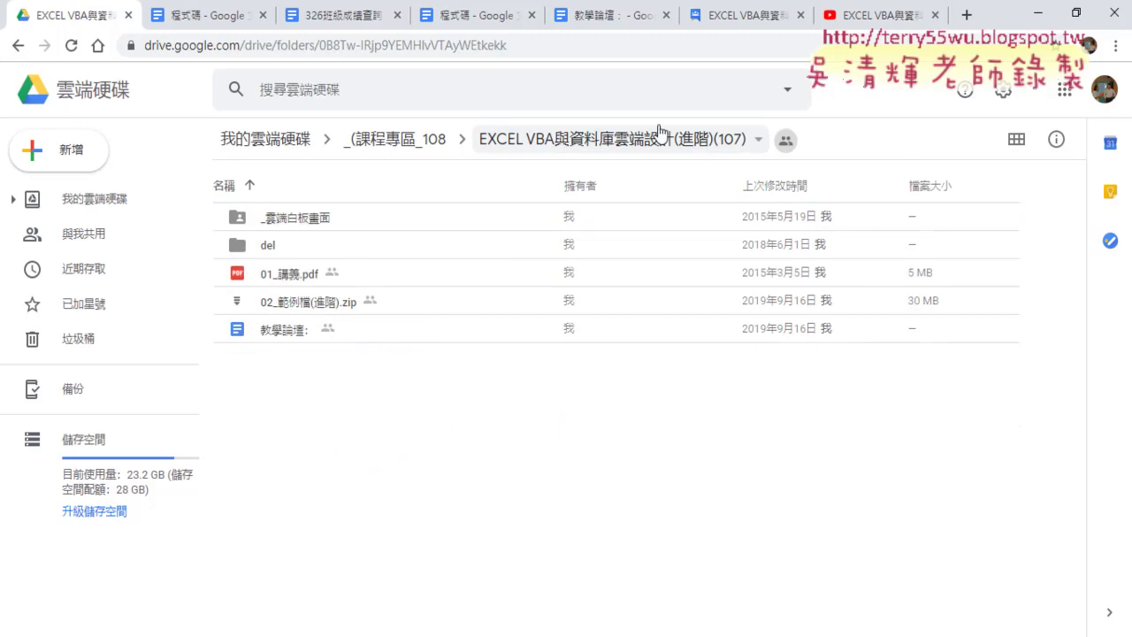
left_click(637, 152)
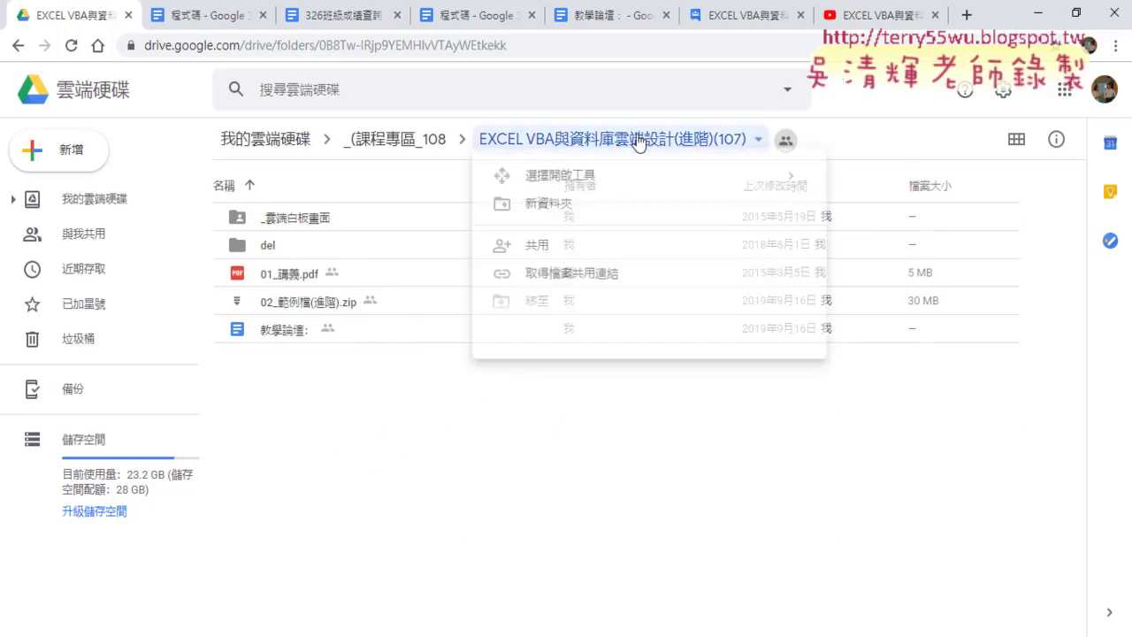
left_click(609, 281)
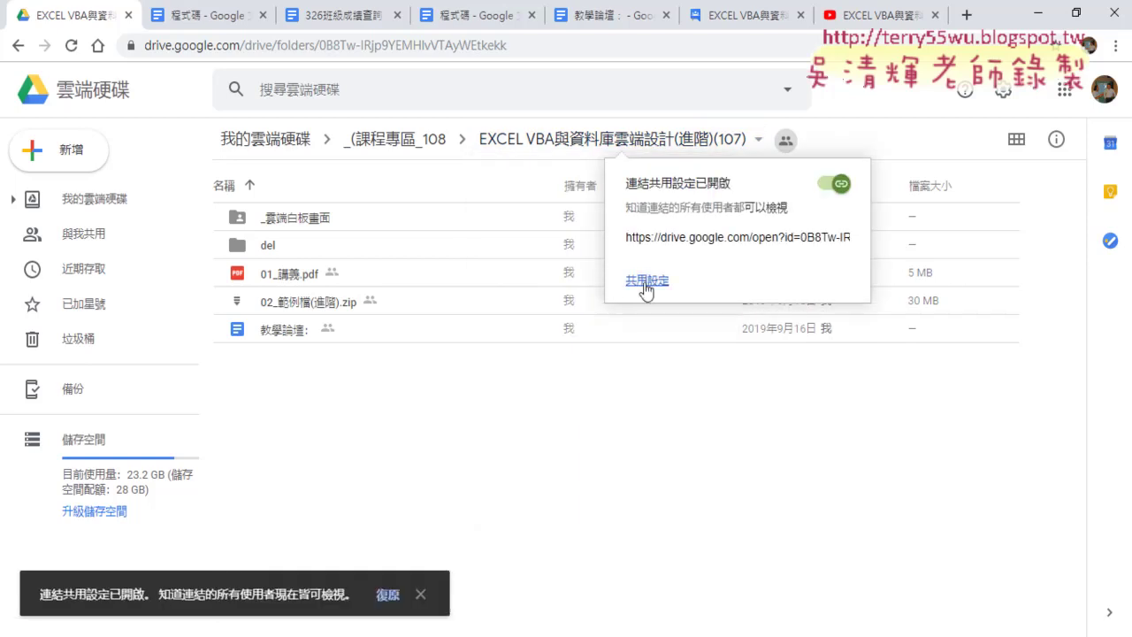
left_click(839, 186)
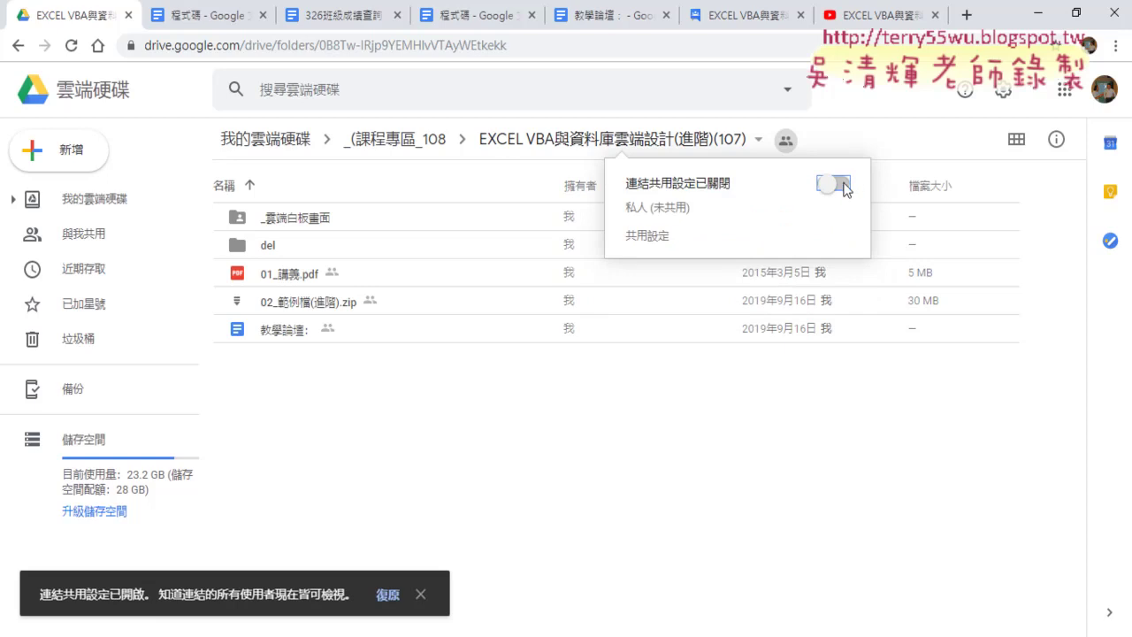
left_click(839, 186)
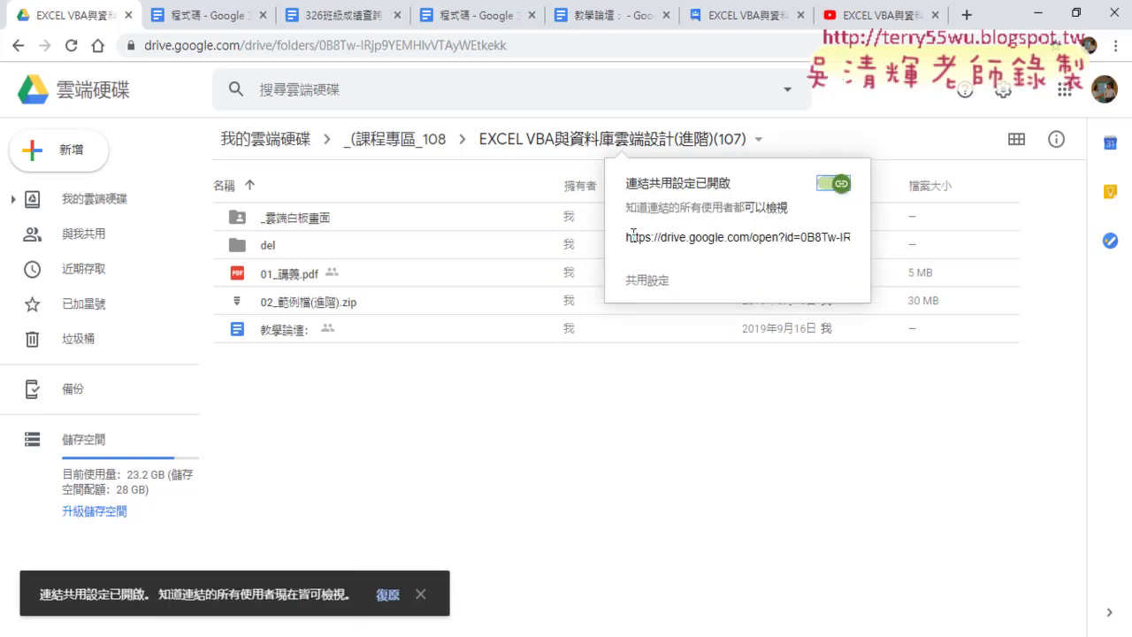
left_click_drag(633, 235, 850, 238)
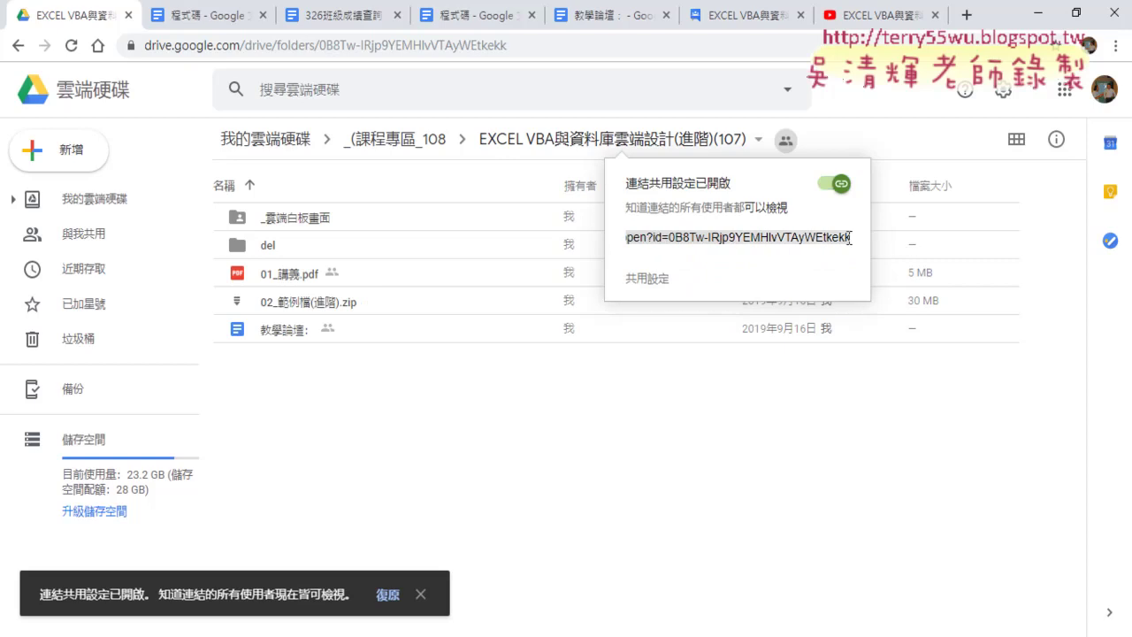
right_click(845, 240)
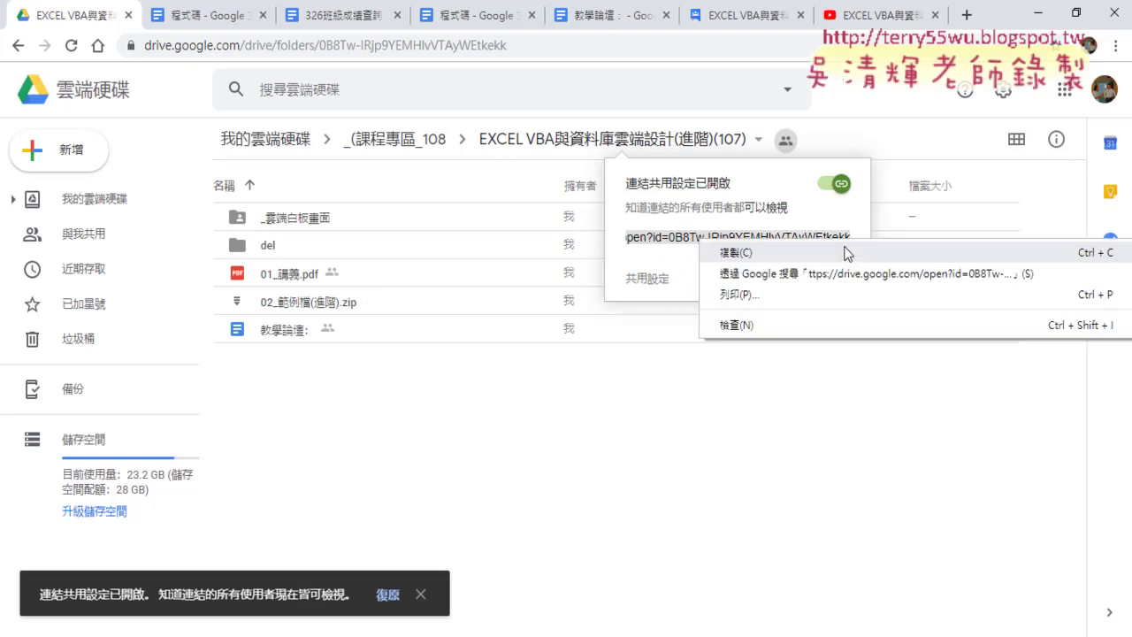
left_click(845, 253)
Step: Go to gg.gg in a new tab and paste the Drive folder link into its field
left_click(978, 17)
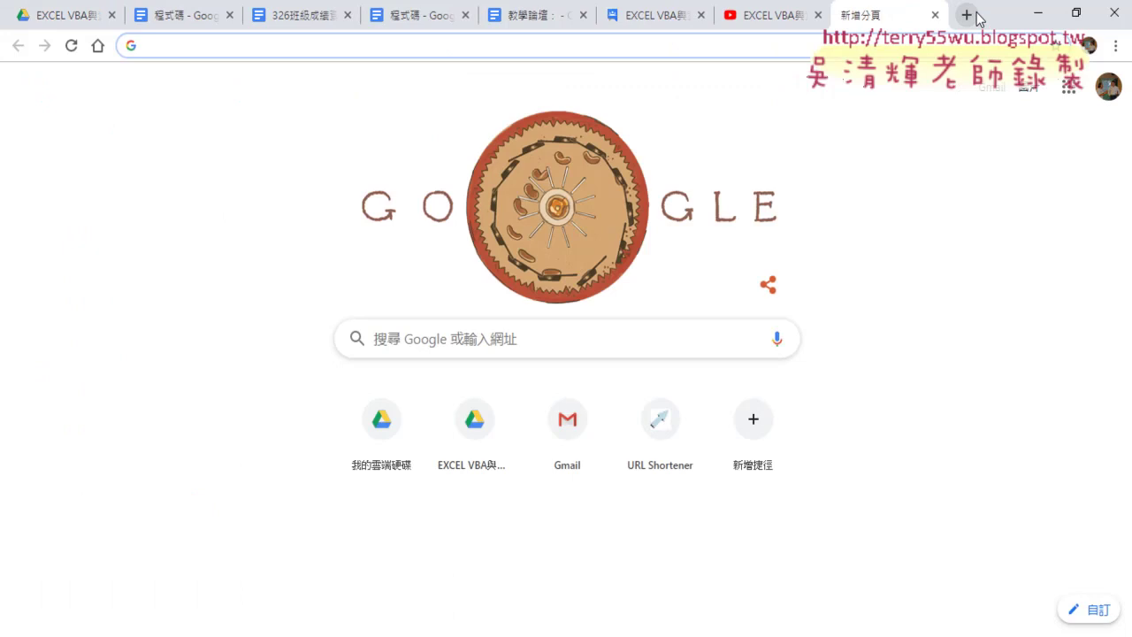
type("ㄐ")
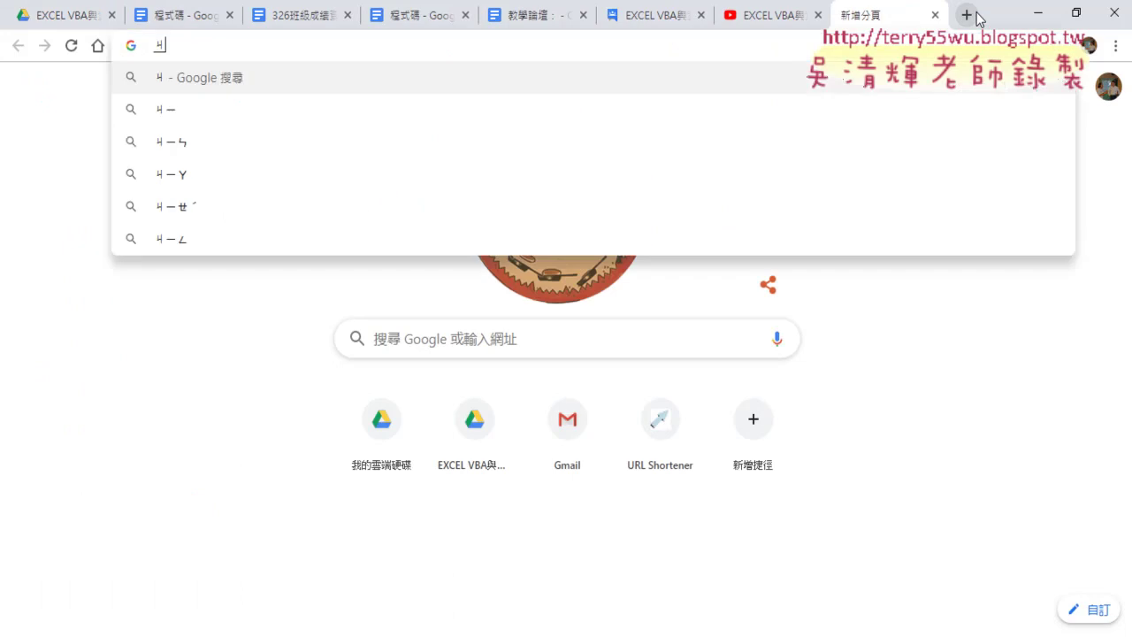
key("BackSpace")
type("gg")
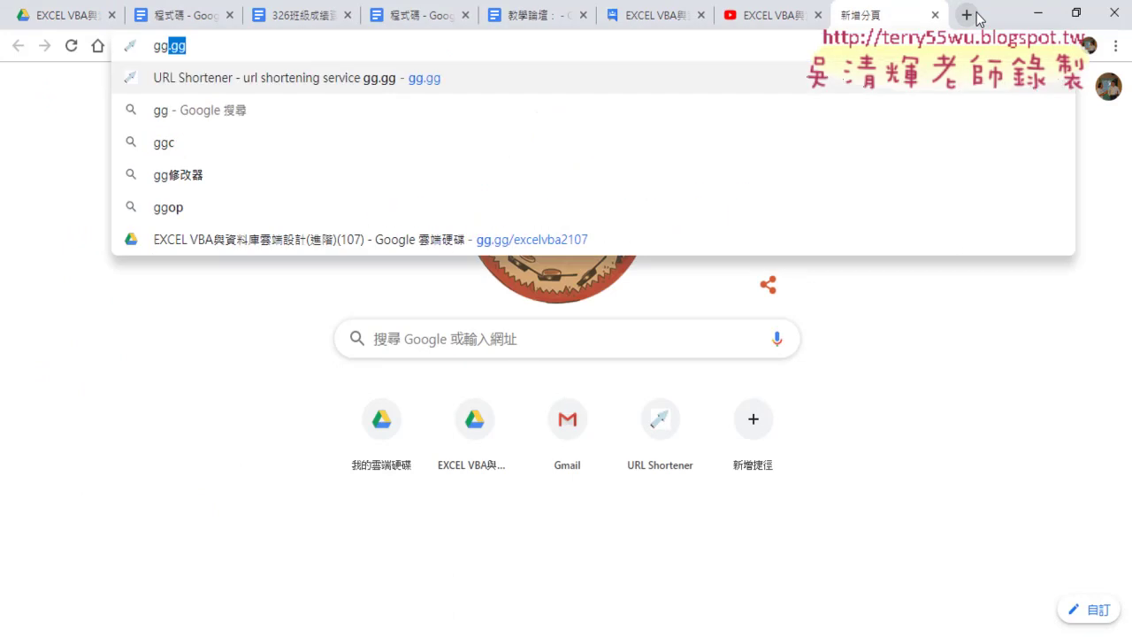
type(".gg")
key("Return")
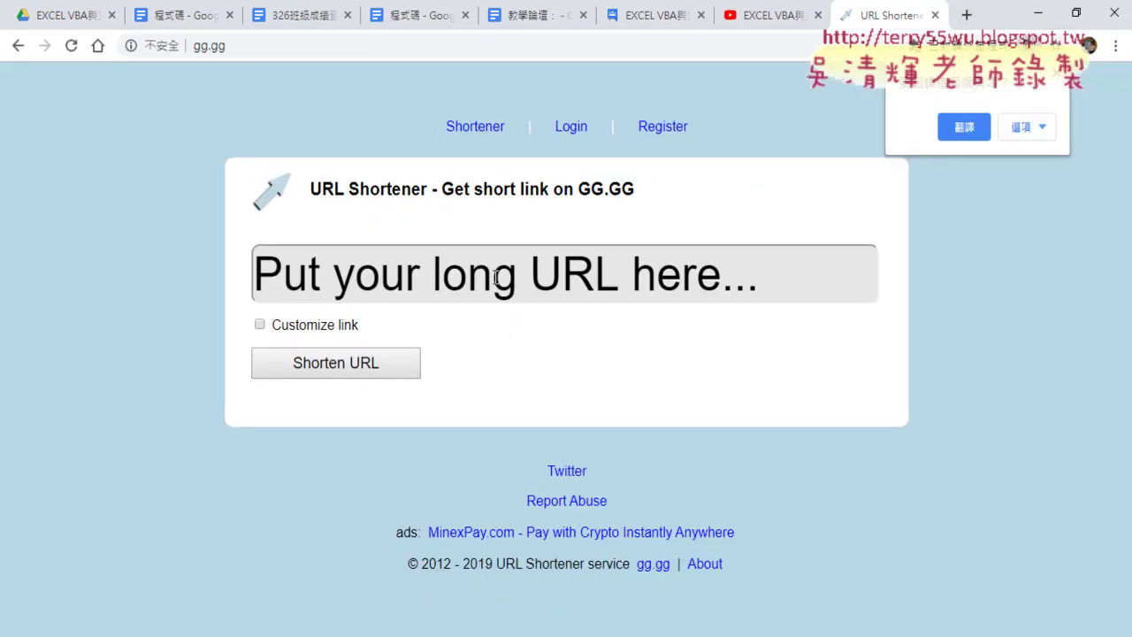
right_click(477, 274)
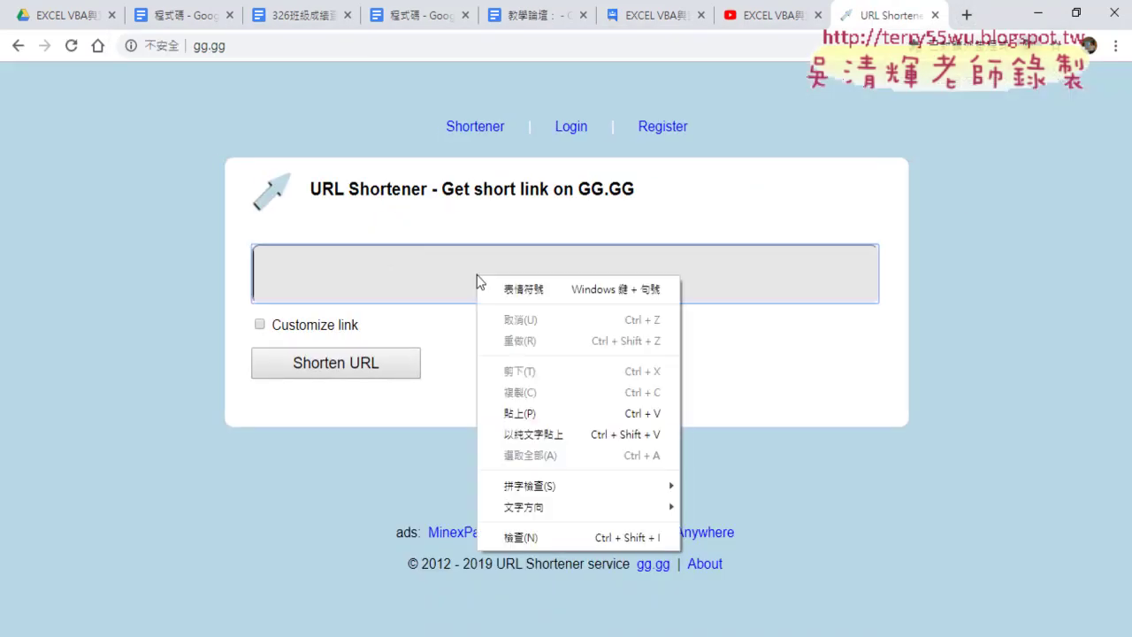
left_click(520, 413)
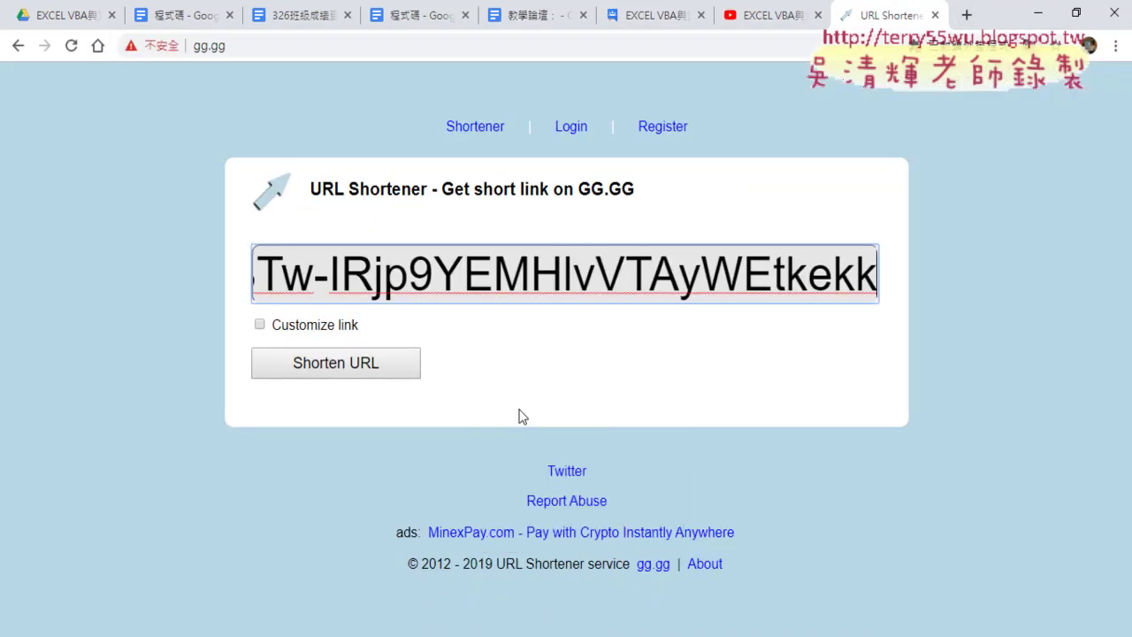
left_click(260, 326)
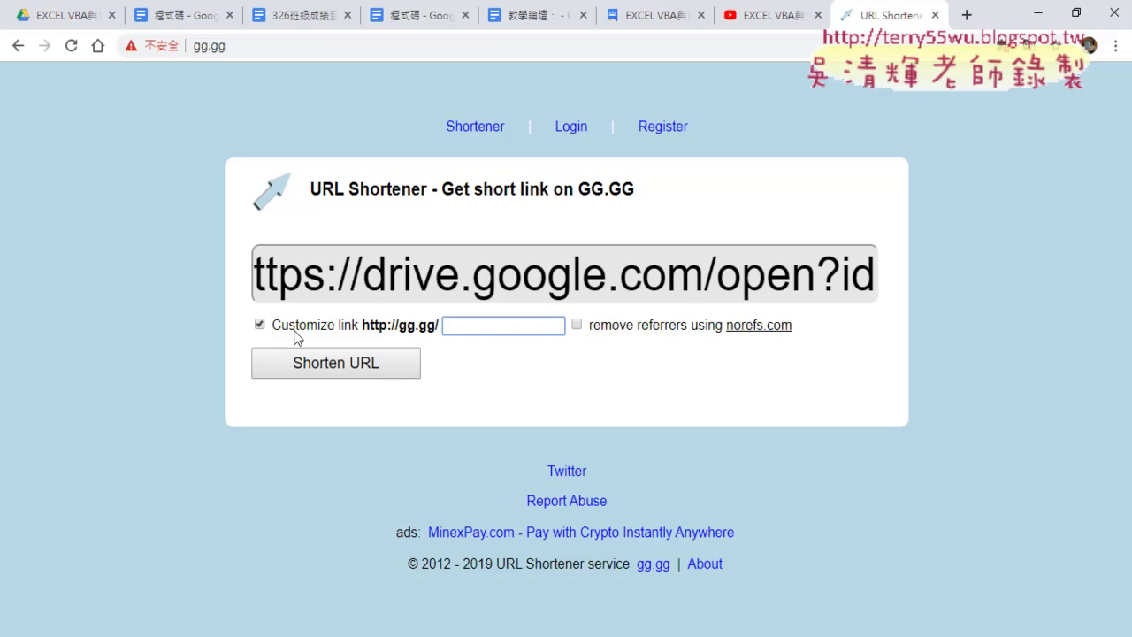
left_click(261, 325)
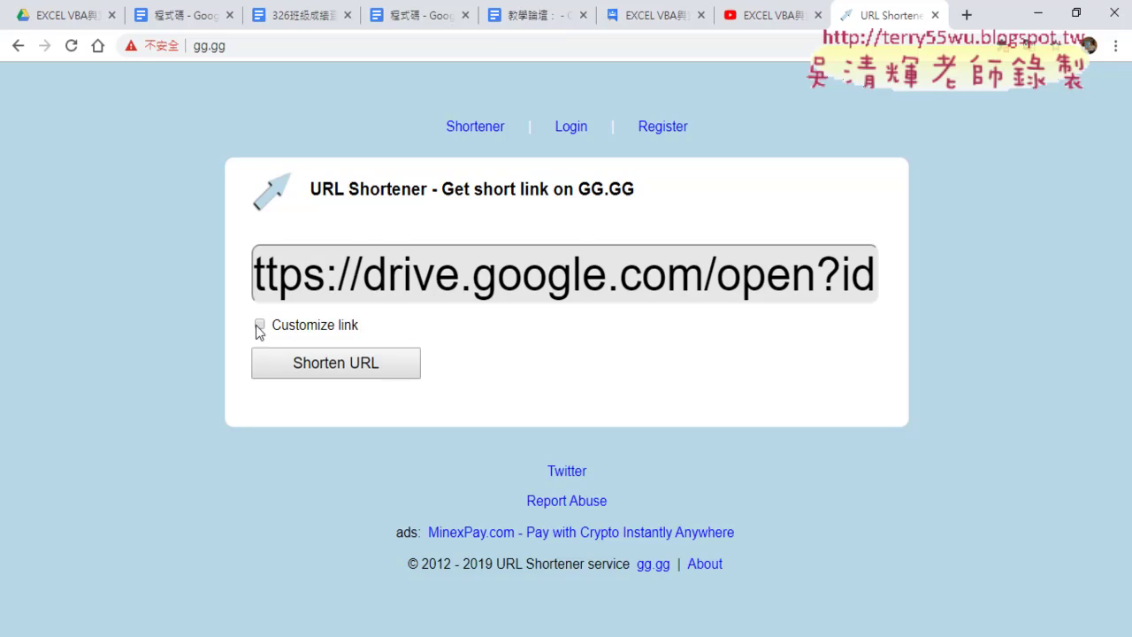
left_click(335, 366)
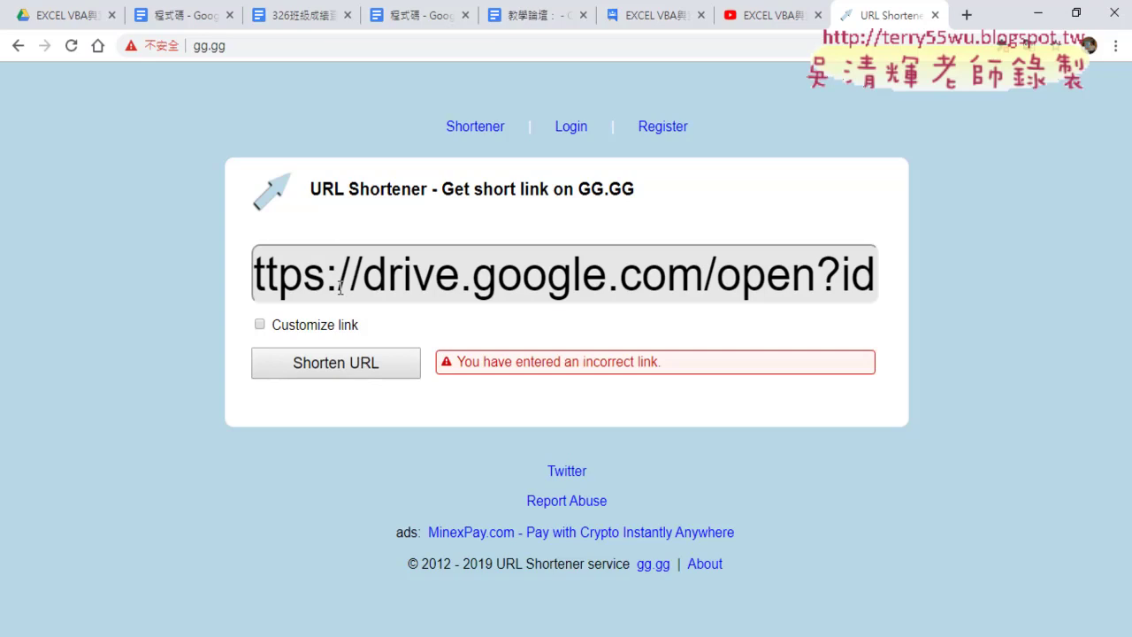
left_click_drag(281, 274, 242, 281)
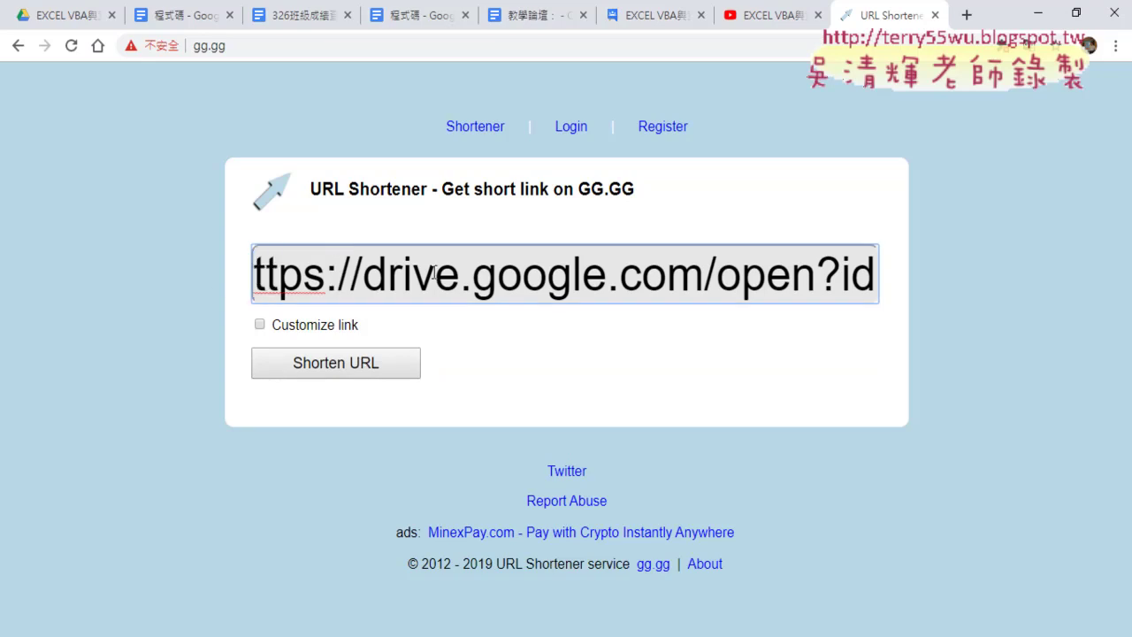
type("h")
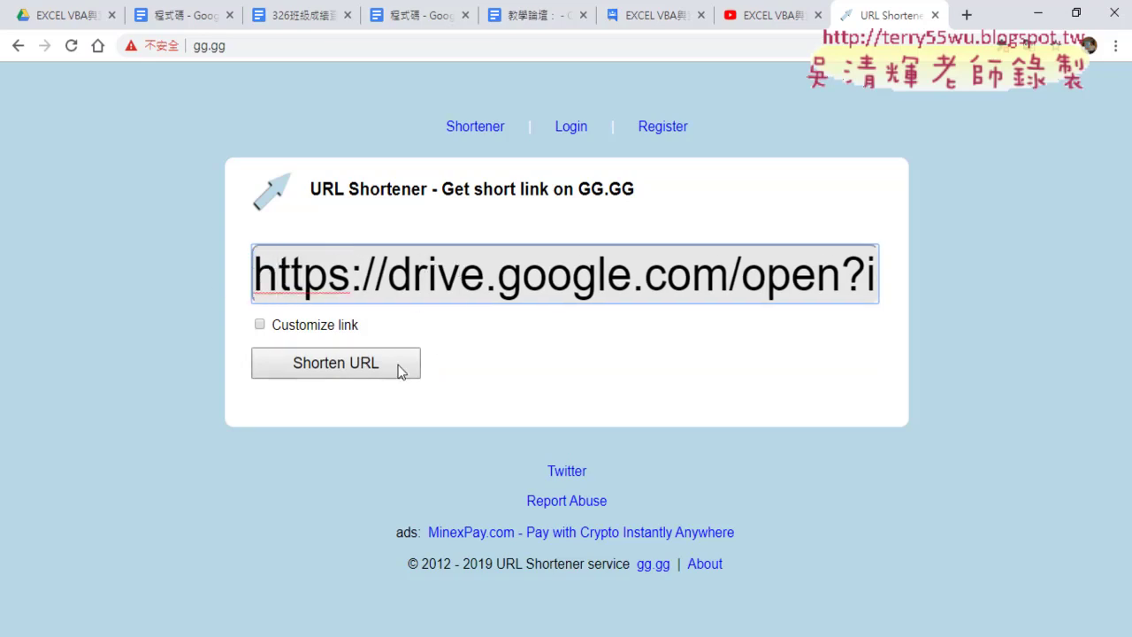
left_click(397, 371)
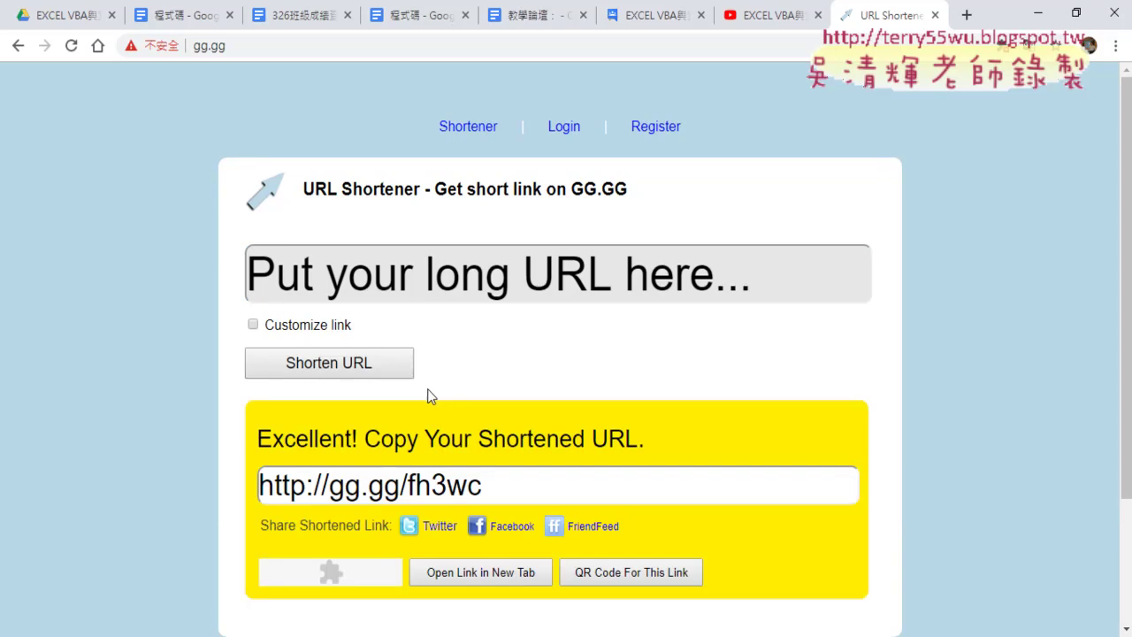
left_click_drag(499, 486, 333, 487)
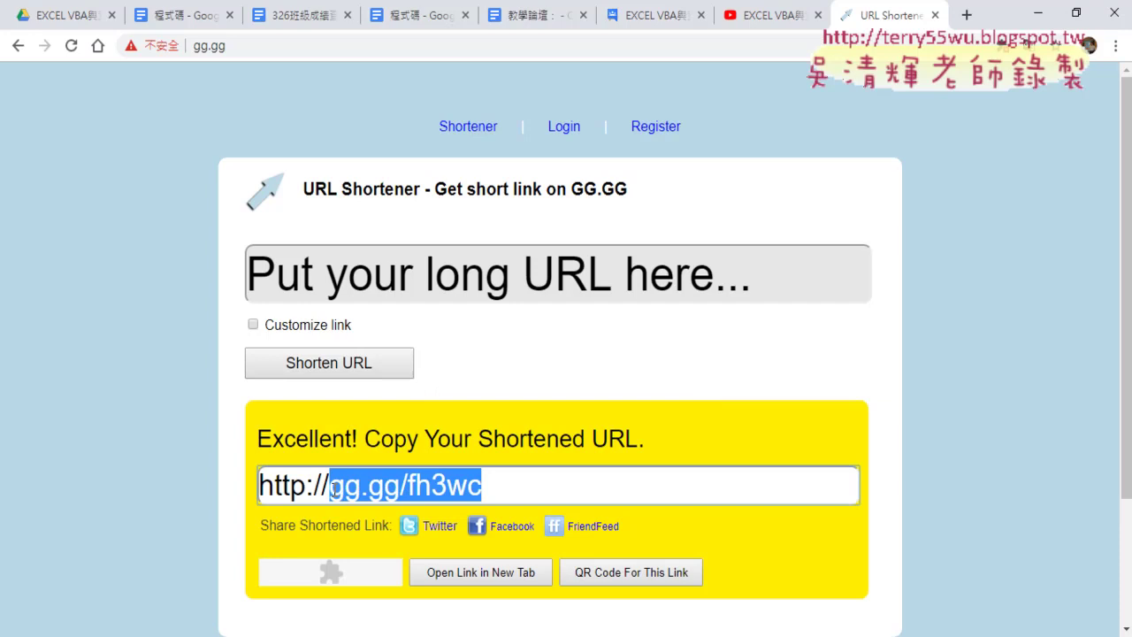
left_click(617, 567)
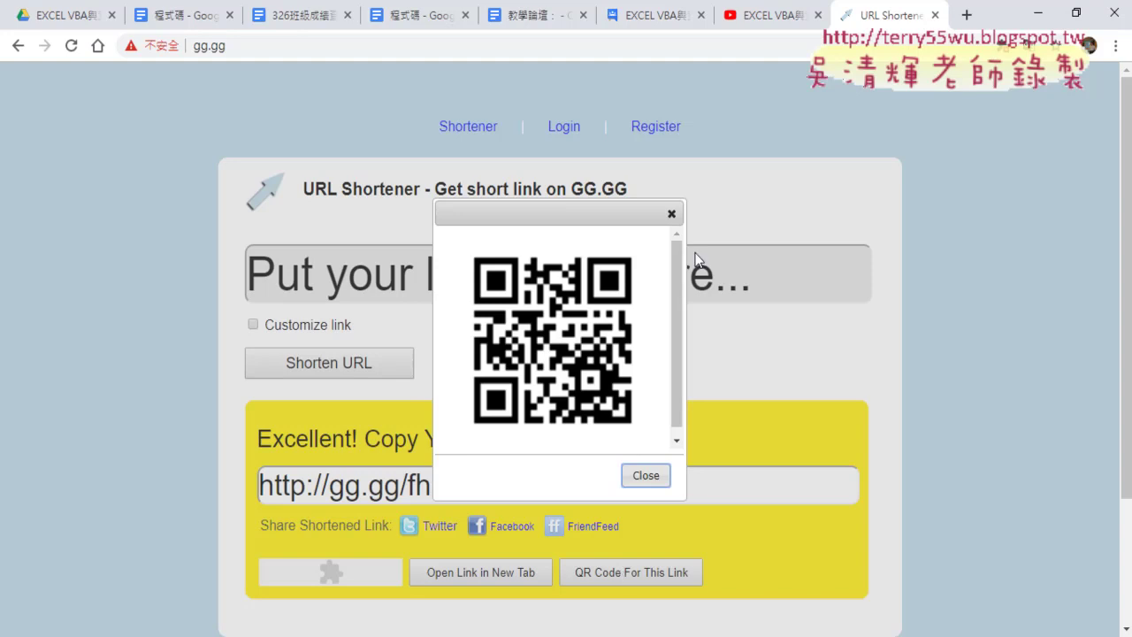
left_click(671, 215)
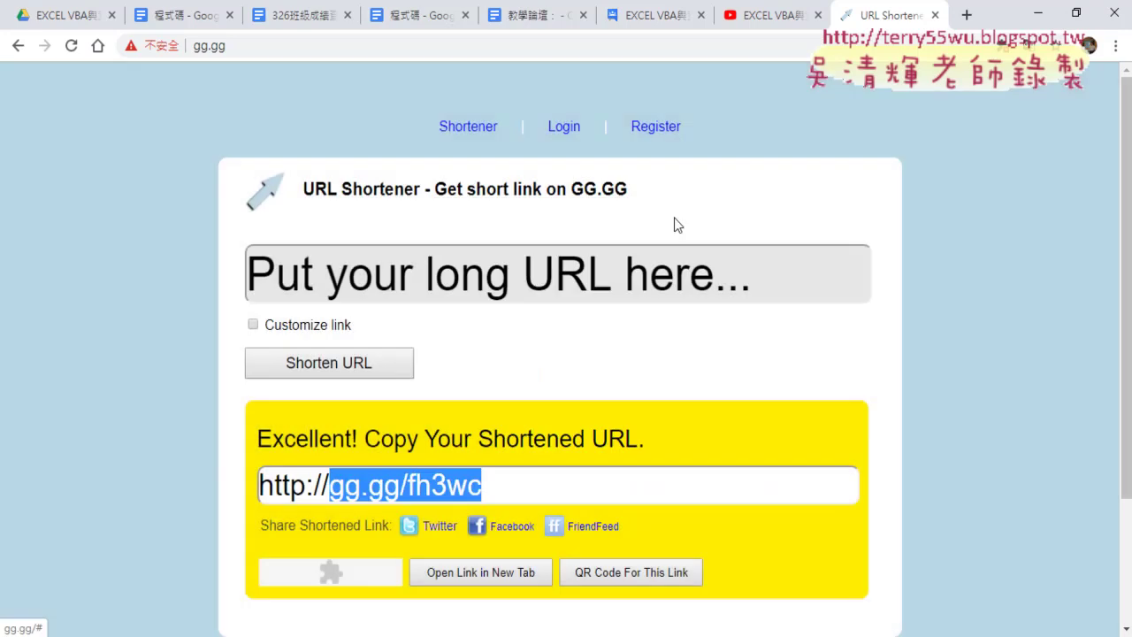
left_click(933, 18)
left_click(732, 19)
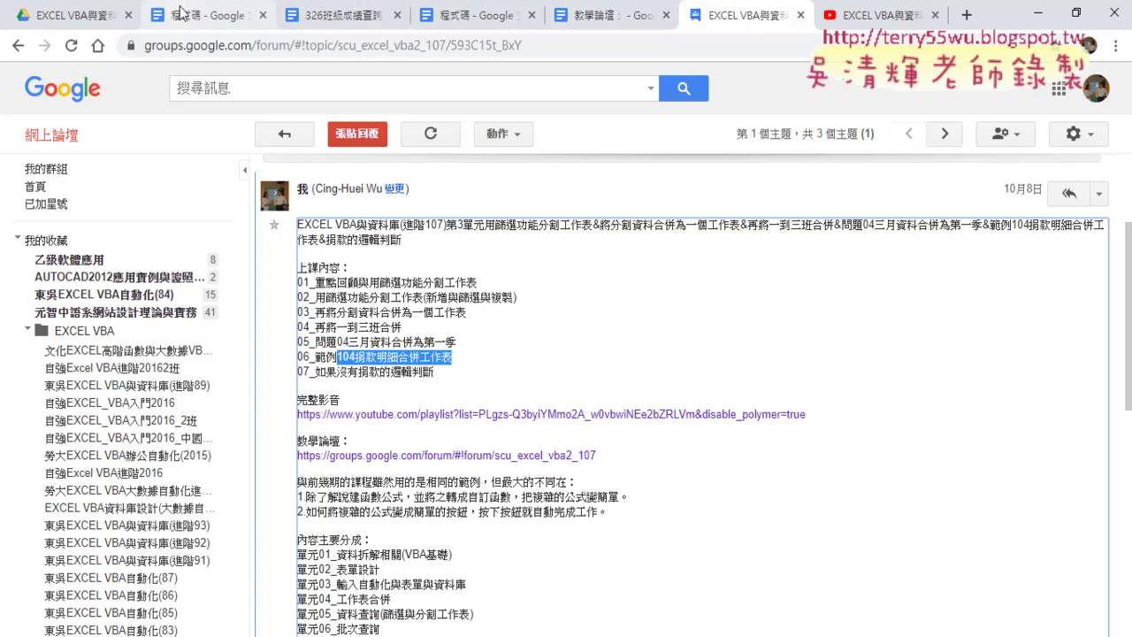
Step: In Drive, open the _雲端白板畫面 folder and select 單元02_輸入自動化與表單設計
left_click(88, 15)
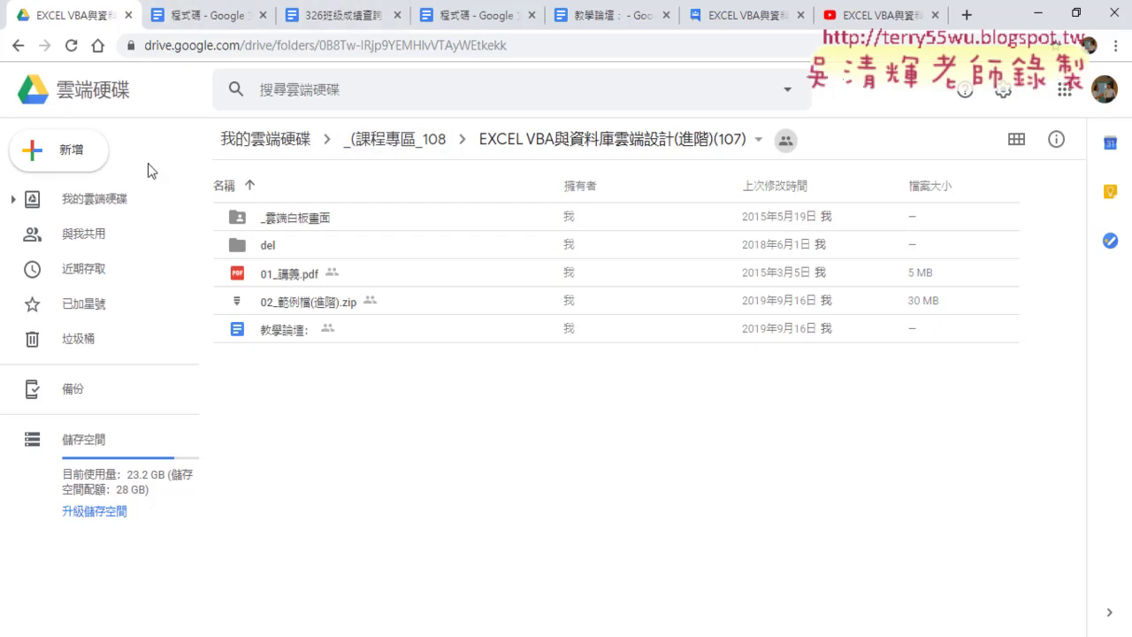
double_click(311, 218)
left_click(313, 305)
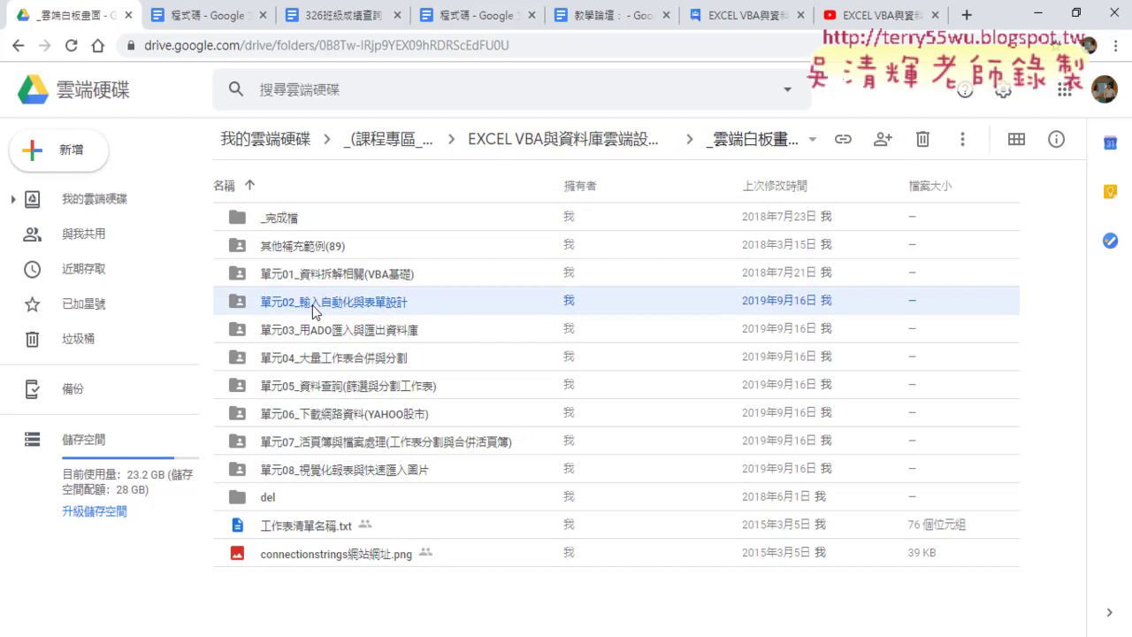
Step: Open the YouTube playlist link listed under 完整影音 in the forum post
left_click(748, 19)
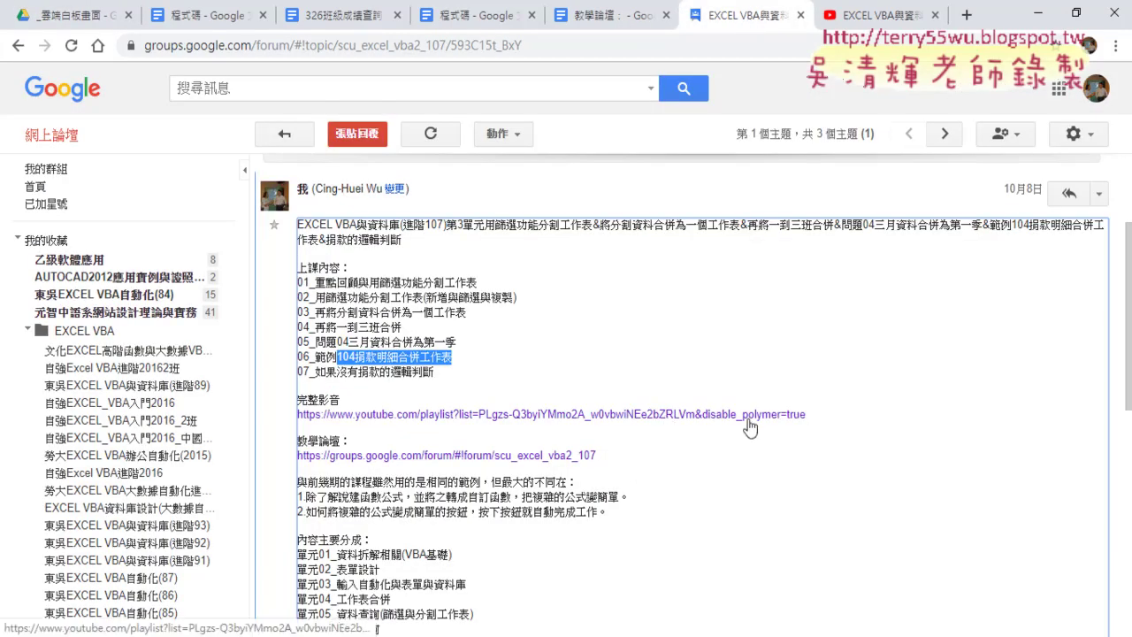
left_click_drag(806, 414, 305, 402)
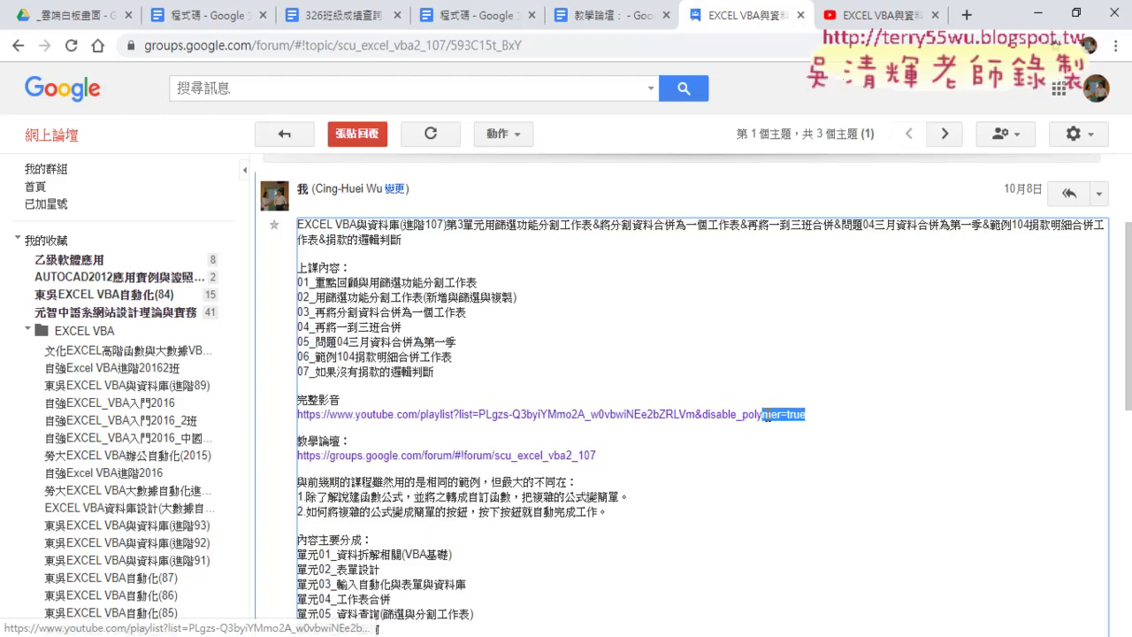
left_click(369, 416)
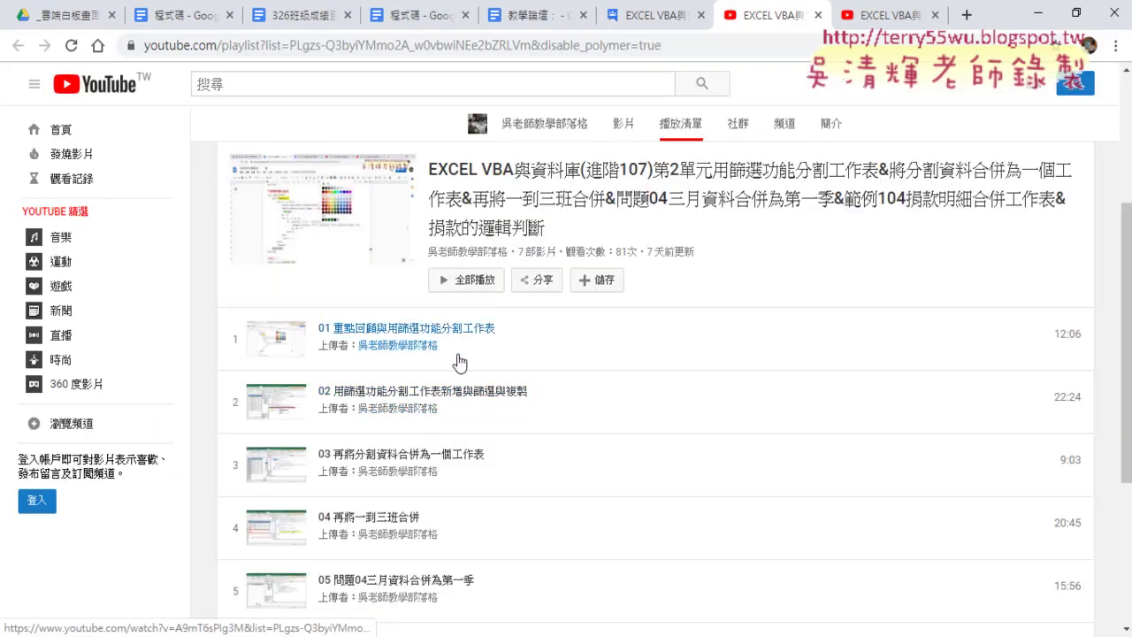
Step: Highlight the unit number in the playlist title, then minimize the browser to show 問題05.xlsx
left_click_drag(670, 169, 712, 169)
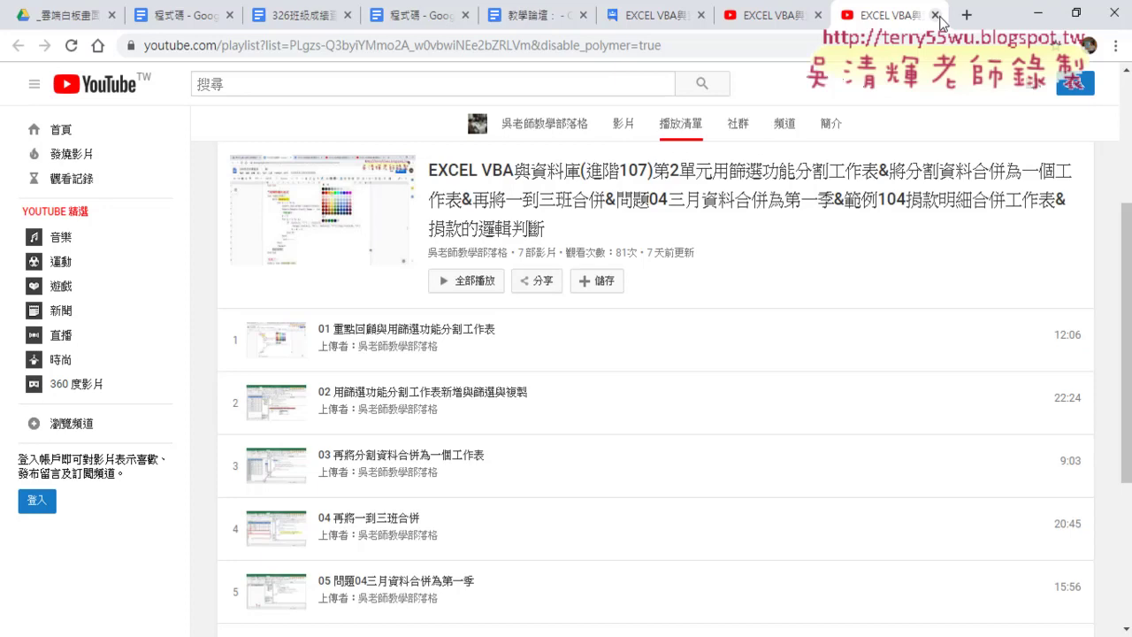
left_click(1038, 15)
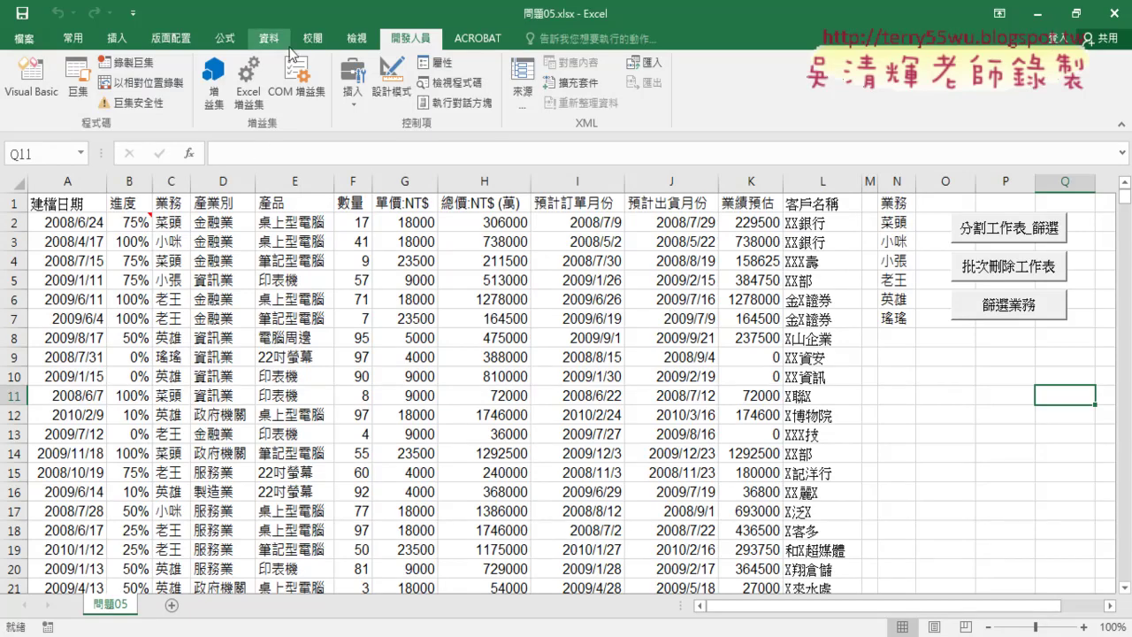
Step: Open the VBA editor with a wider Project pane and show Module1's code from the top
left_click(31, 75)
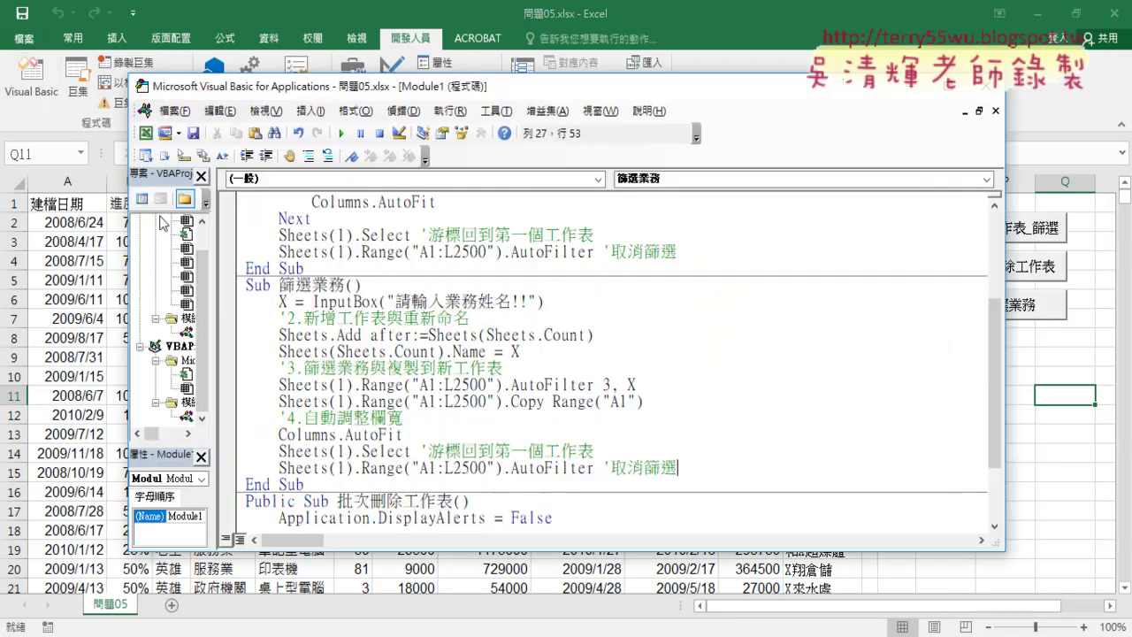
left_click_drag(215, 354, 269, 353)
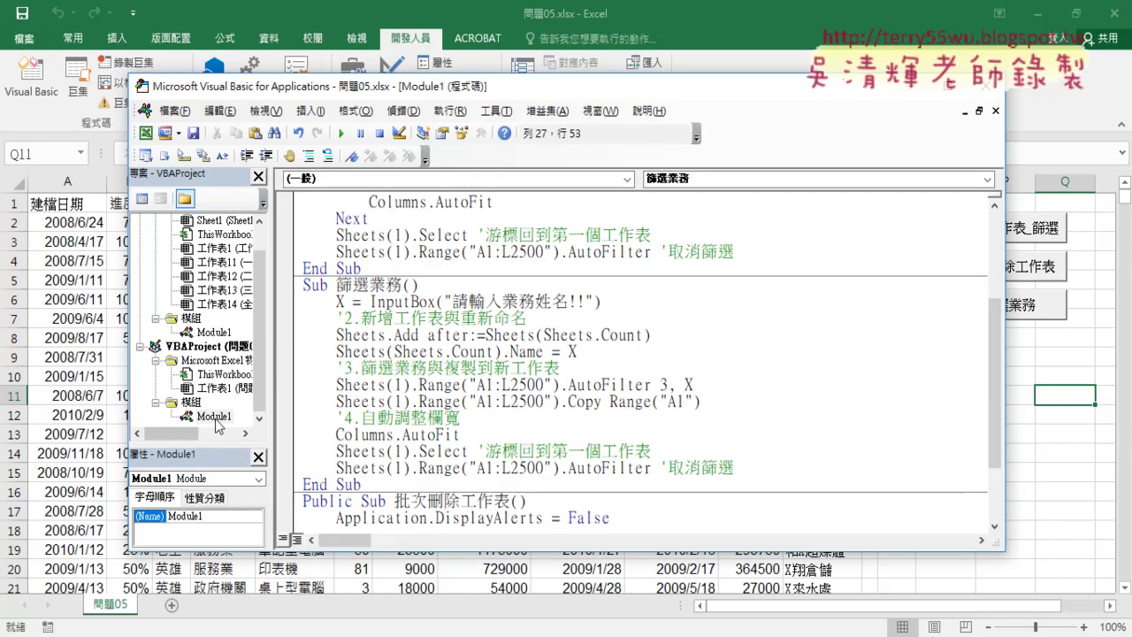
left_click(216, 419)
left_click(414, 304)
scroll(416, 306, "up", 2)
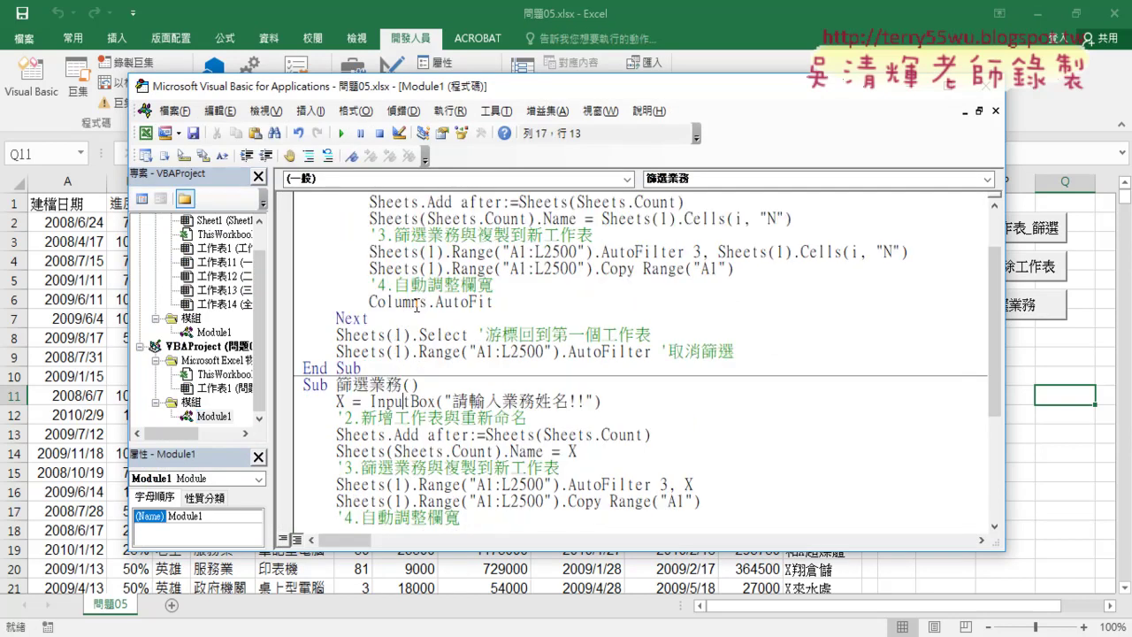
scroll(415, 305, "up", 2)
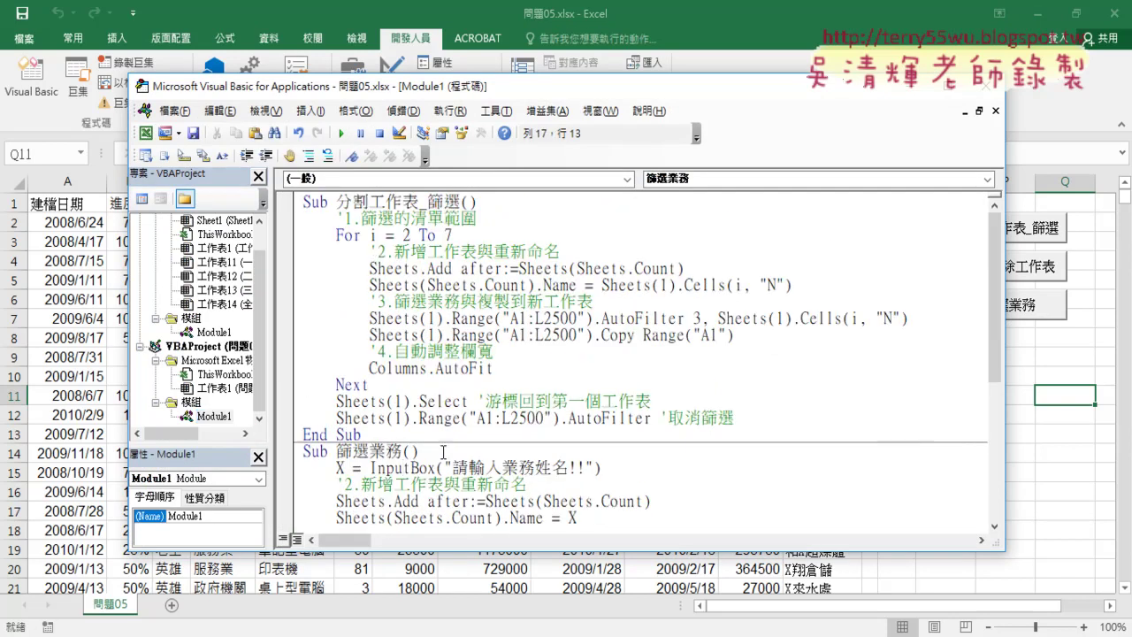
Step: Highlight the 分割工作表_篩選 body, its Cells(i, "N") renaming line and the Columns.AutoFit statement
left_click_drag(768, 433, 454, 285)
left_click(454, 285)
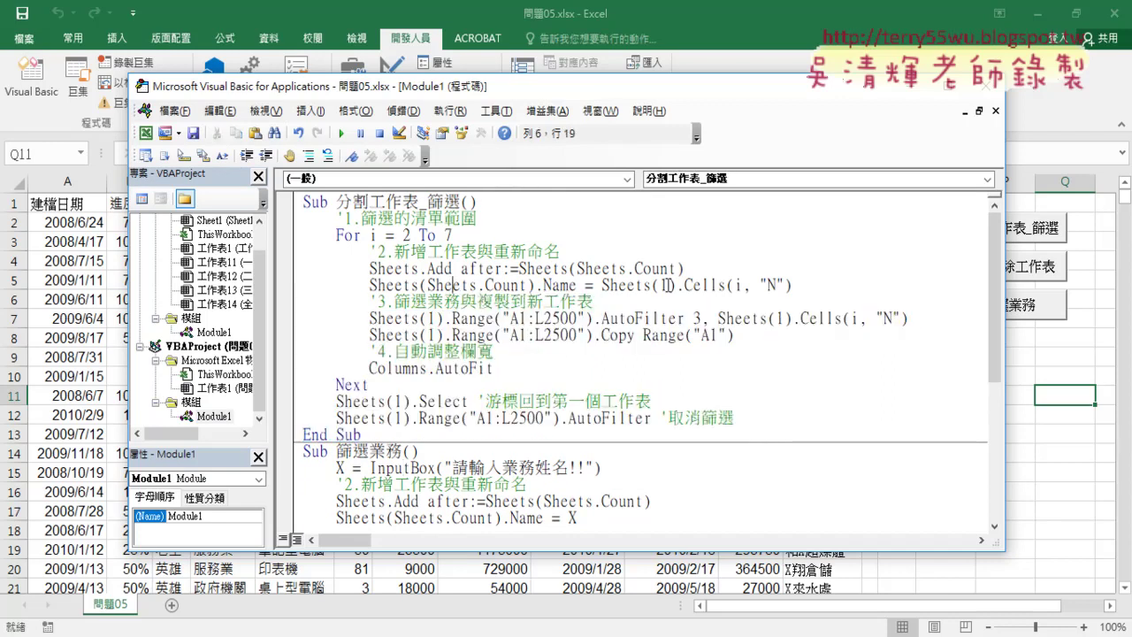
left_click_drag(793, 285, 685, 285)
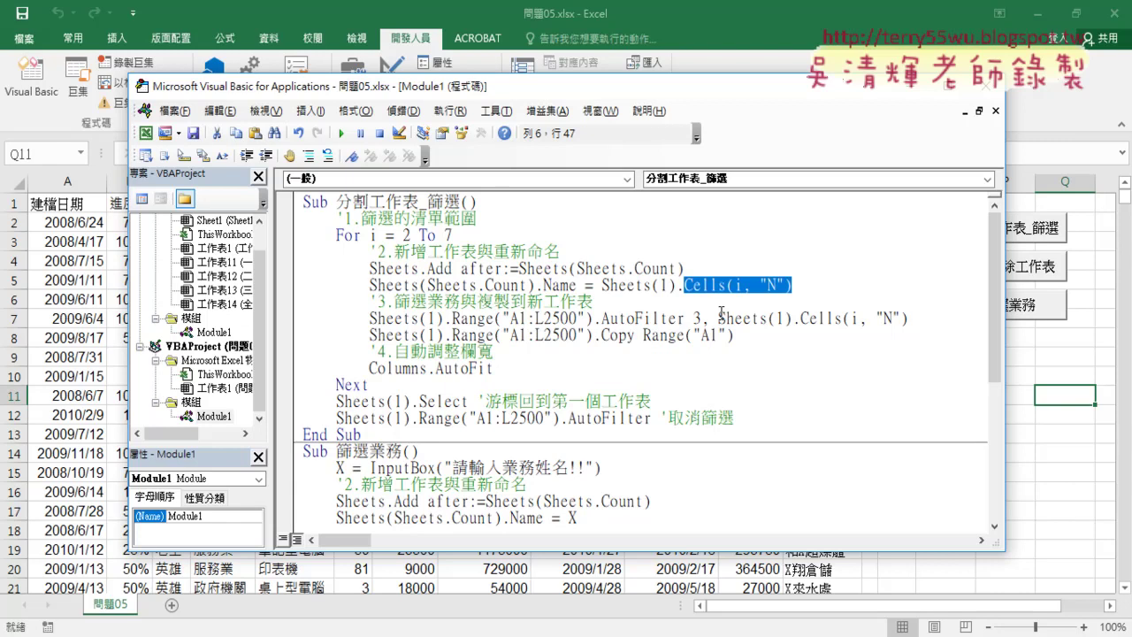
left_click_drag(494, 368, 368, 369)
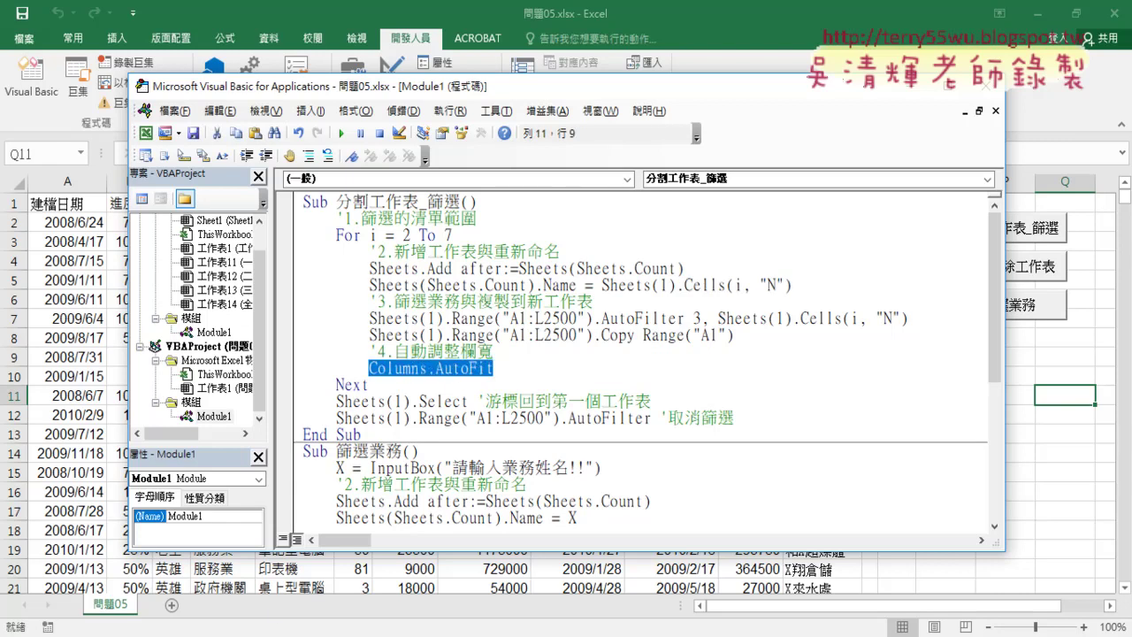
left_click(234, 604)
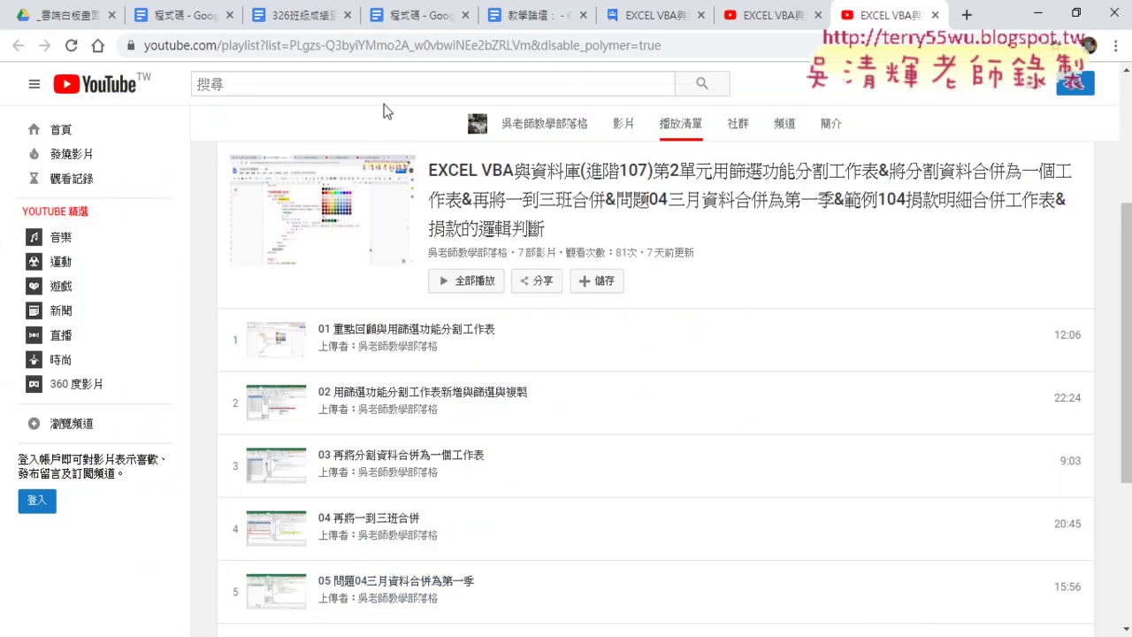
Step: Open the 單元05_資料查詢(篩選與分割工作表) folder in Drive and its 程式碼 document
left_click(123, 22)
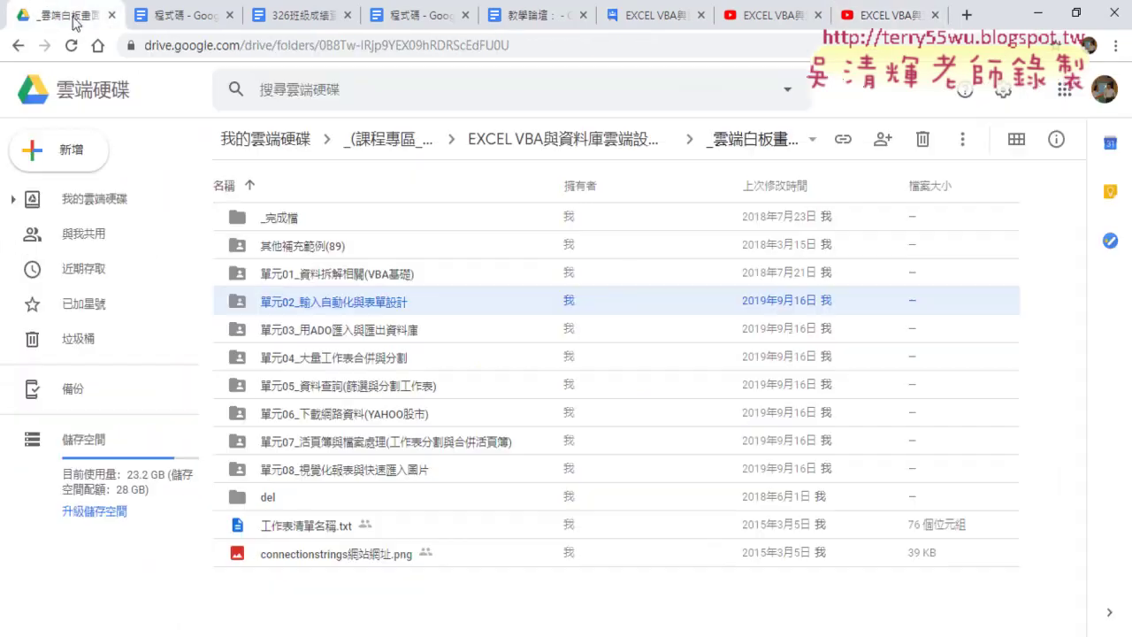
left_click(323, 368)
left_click(321, 389)
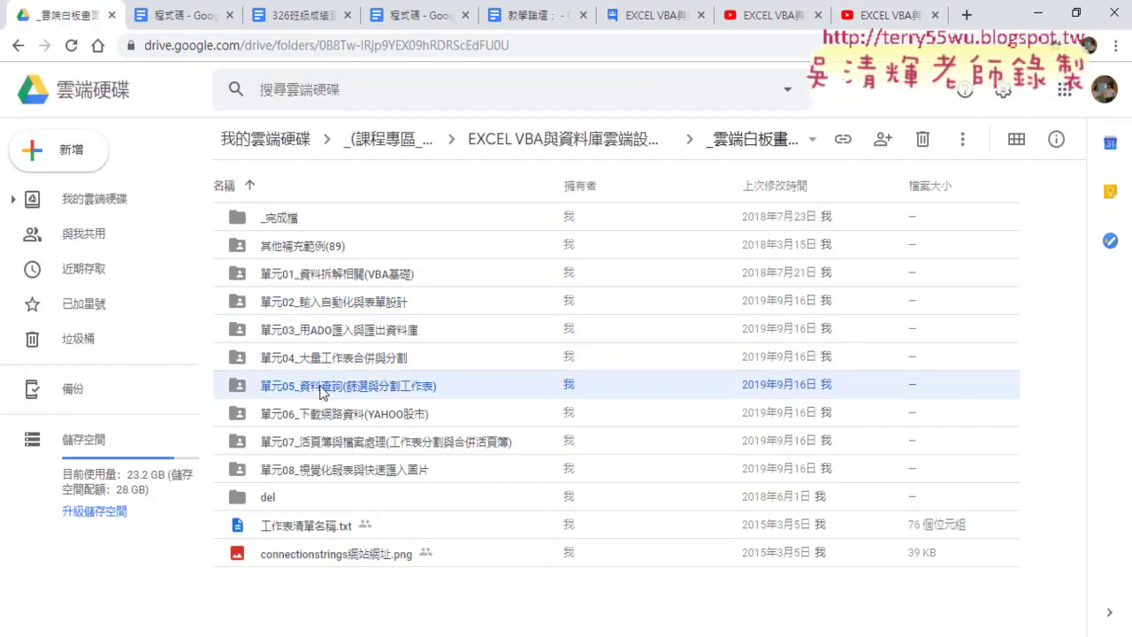
double_click(301, 393)
left_click(286, 389)
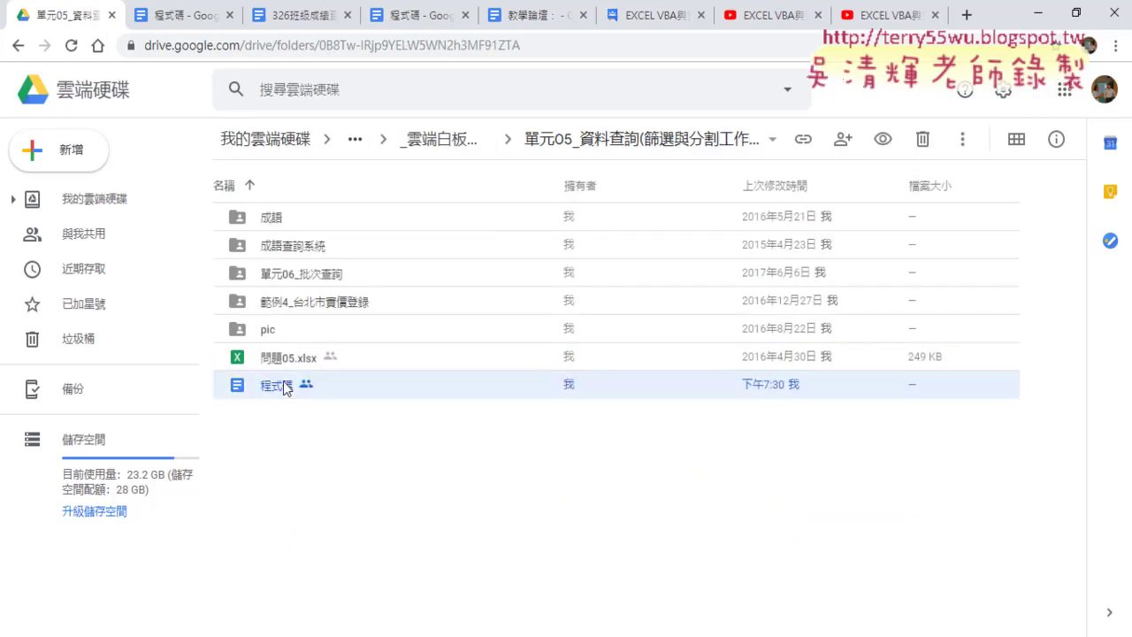
double_click(285, 389)
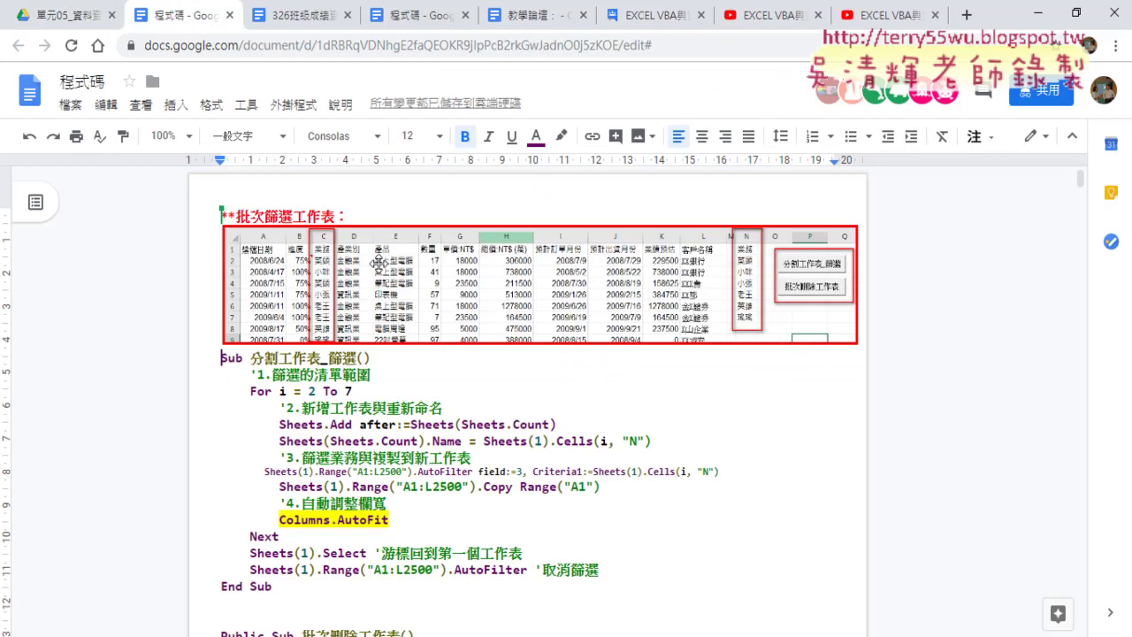
scroll(406, 390, "down", 2)
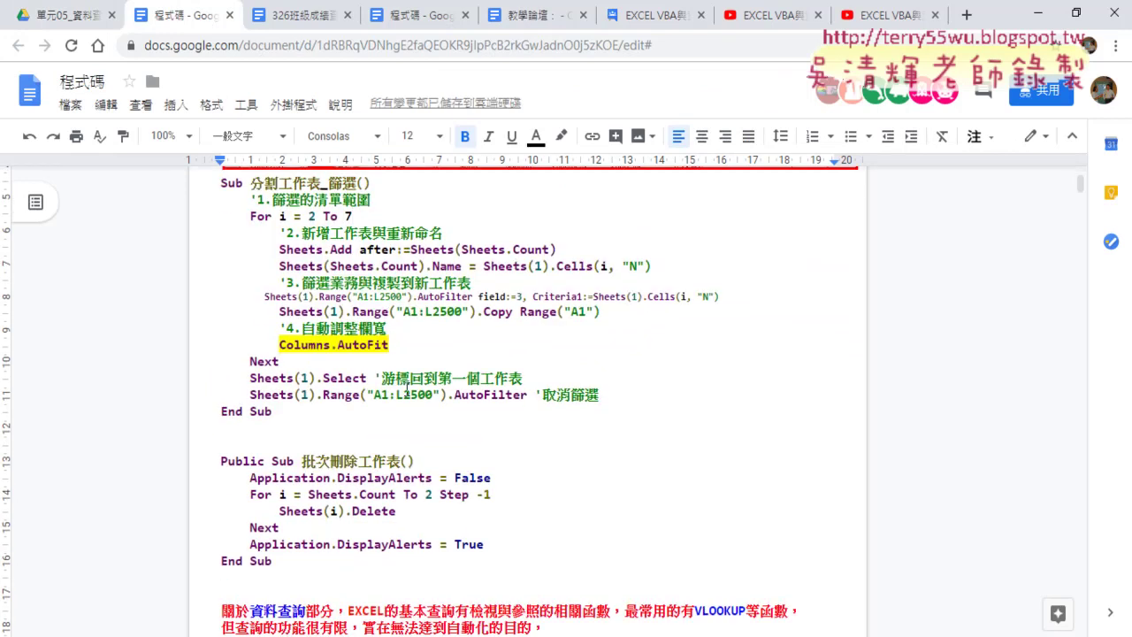
left_click_drag(390, 344, 280, 344)
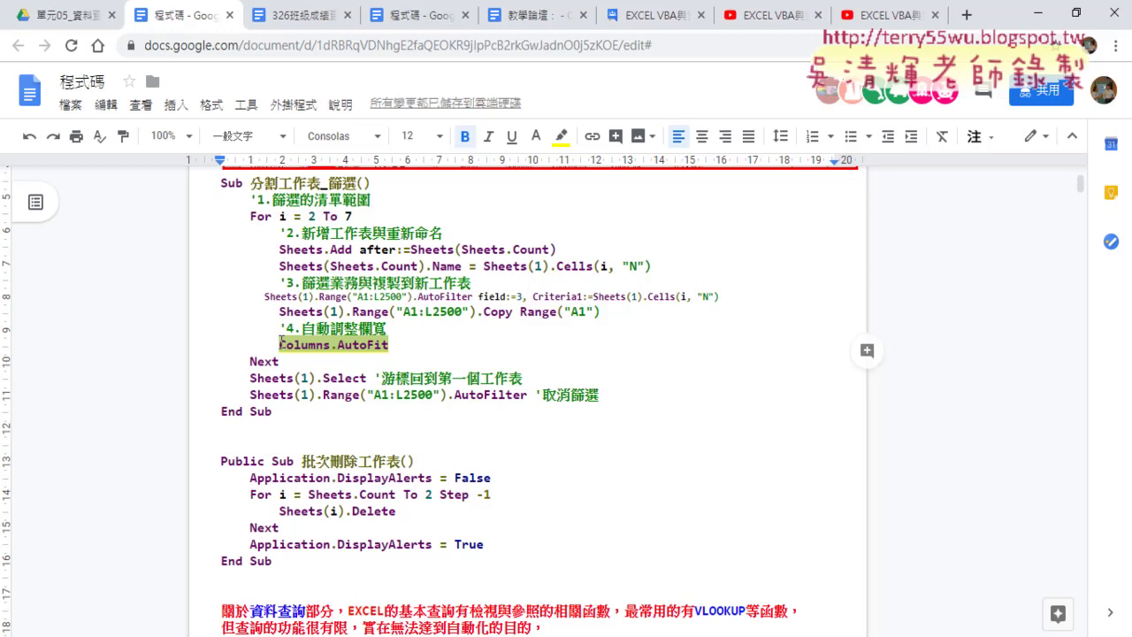
left_click(332, 345)
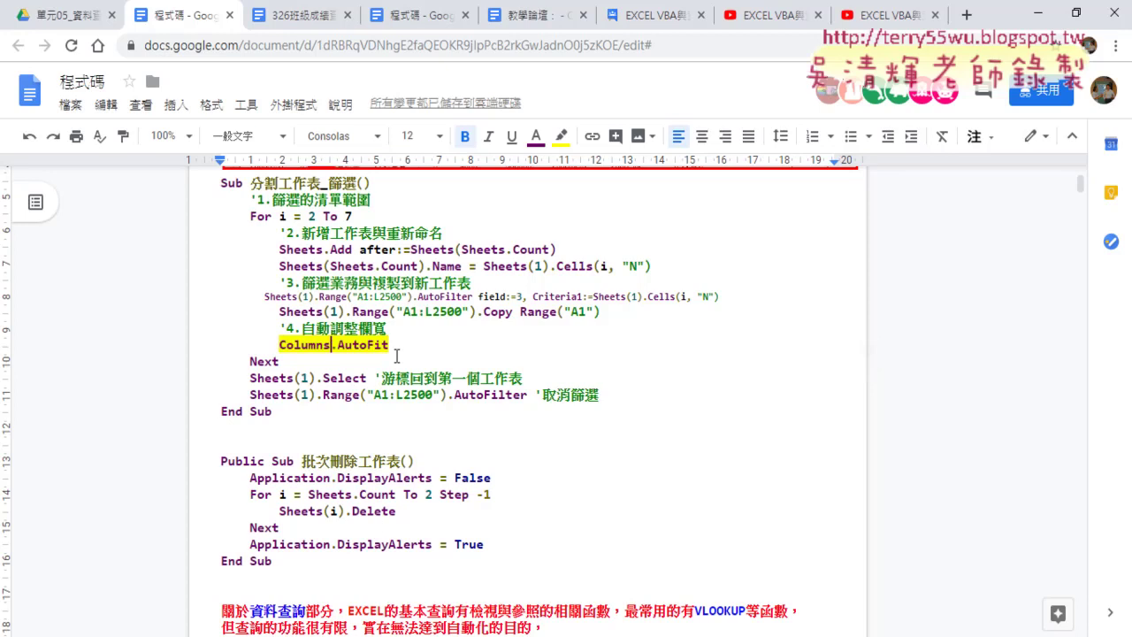
mouse_move(270, 632)
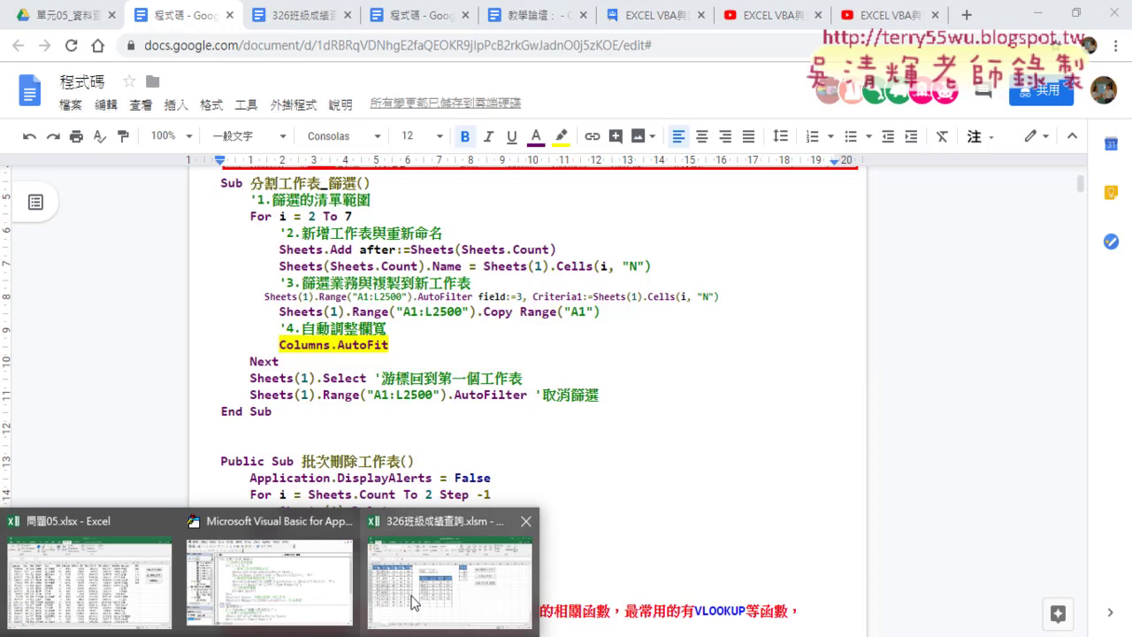
Step: Try Columns("A:L").AutoFit in 分割工作表_篩選, then delete the argument to keep Columns.AutoFit
left_click(283, 592)
left_click(428, 368)
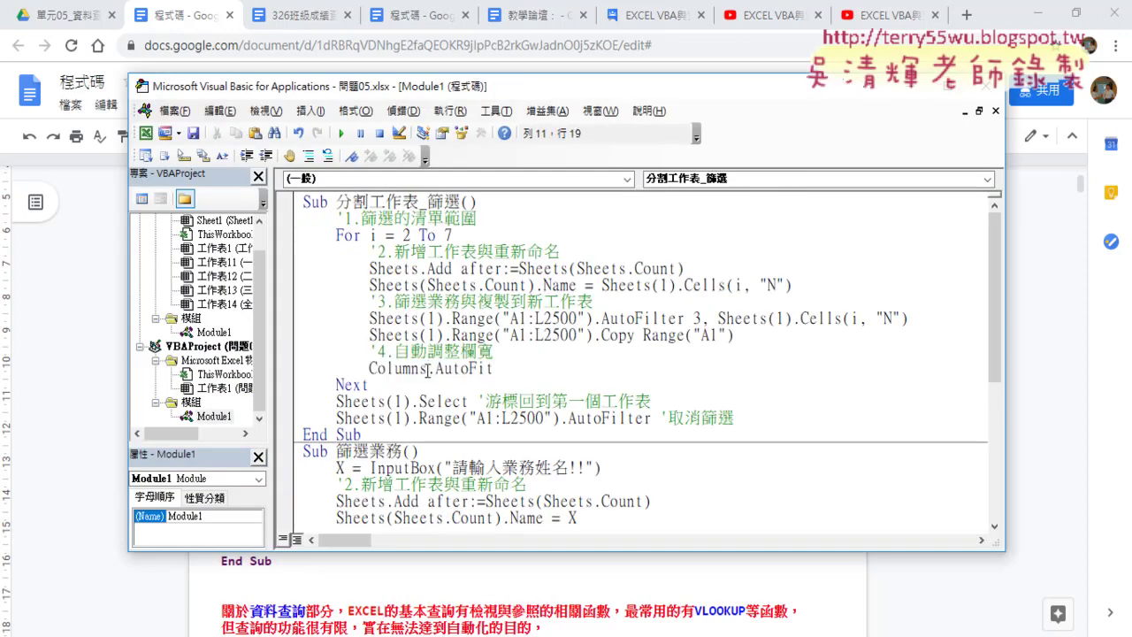
type("(\"")
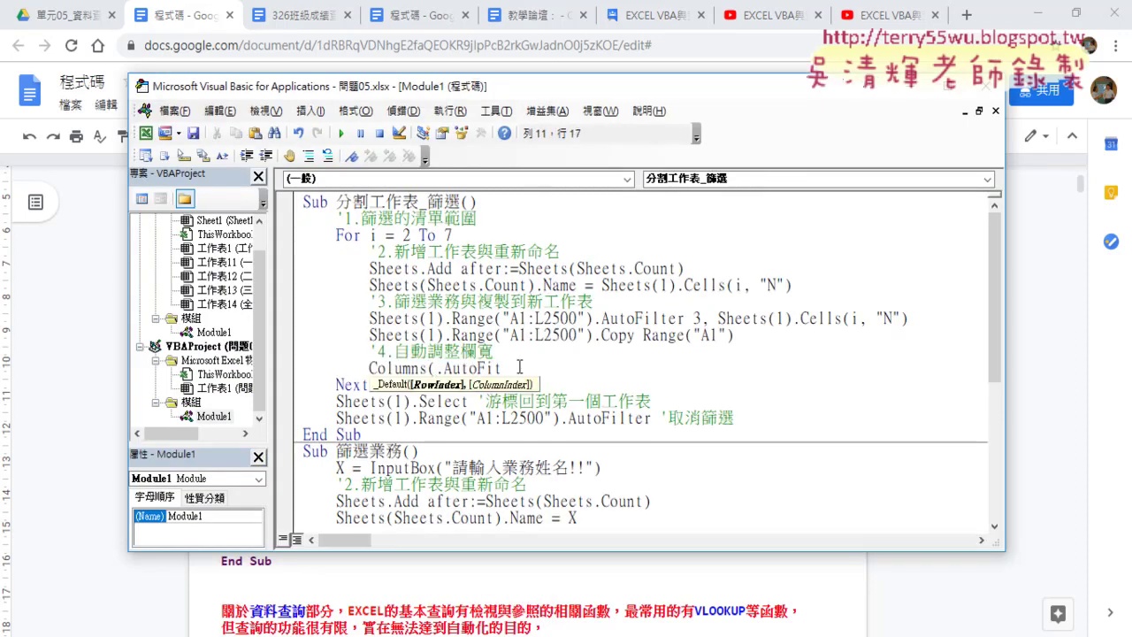
type(")")
key("Left")
type("\"")
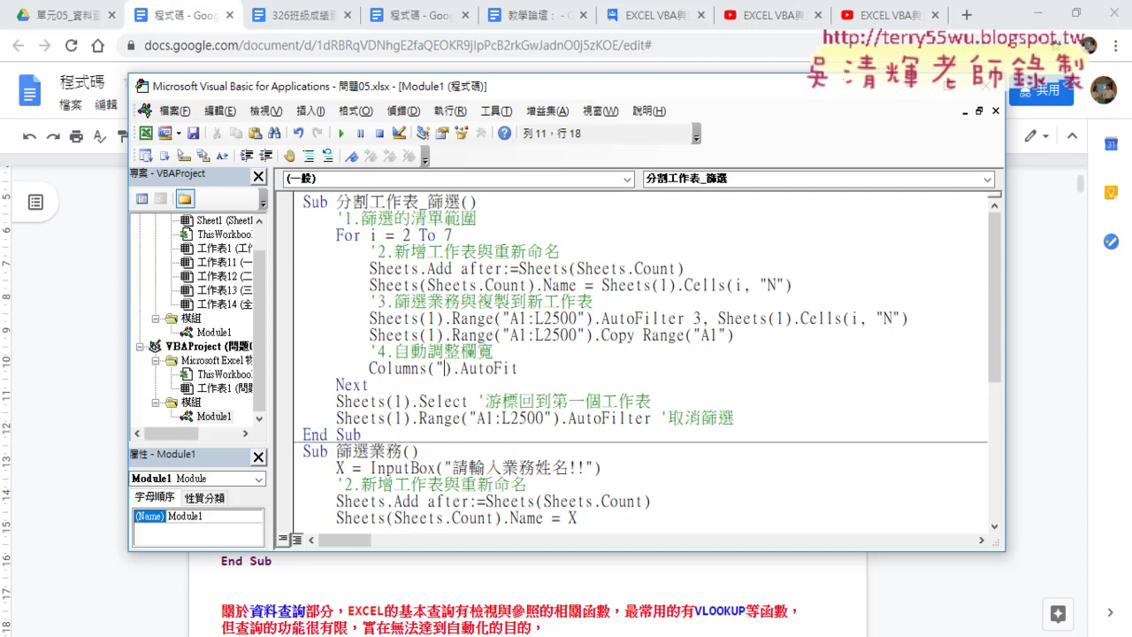
type("A")
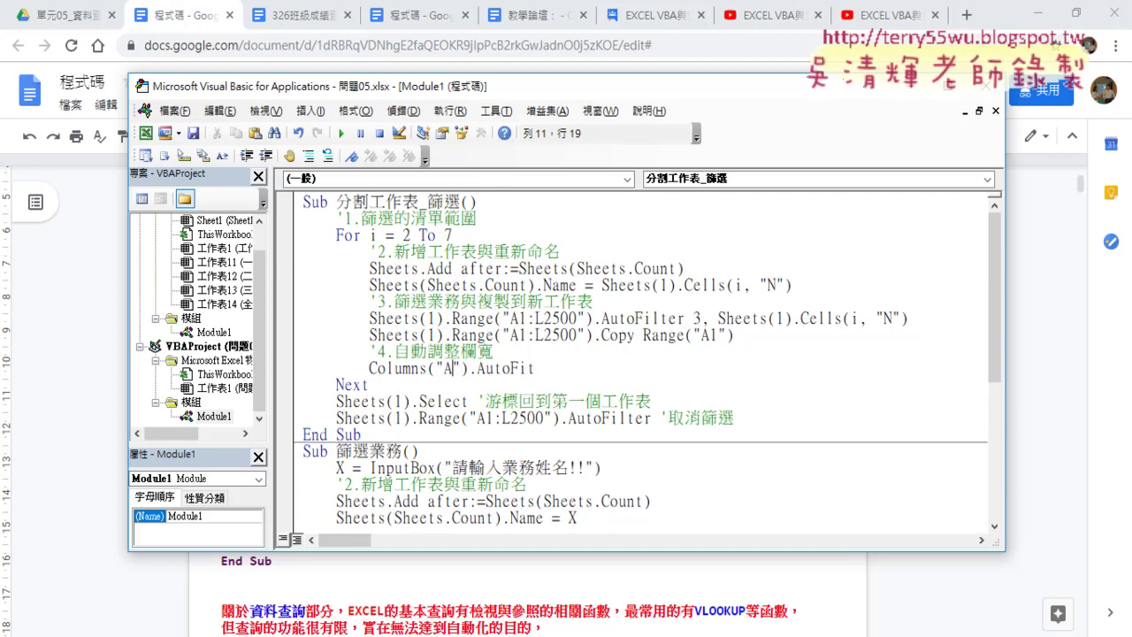
type(":")
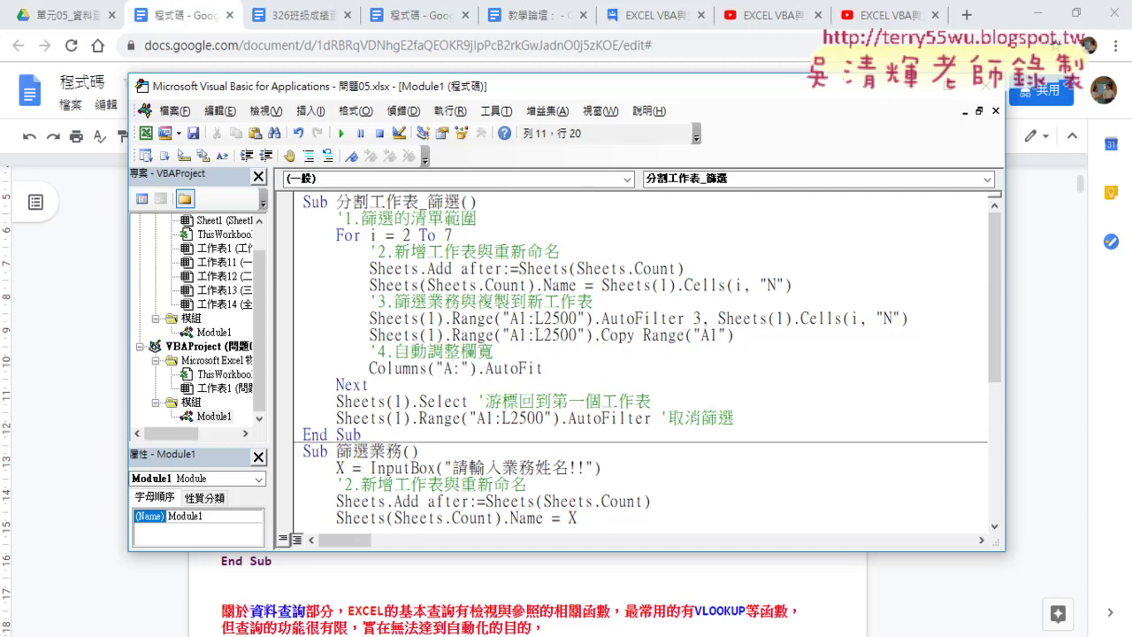
type("L")
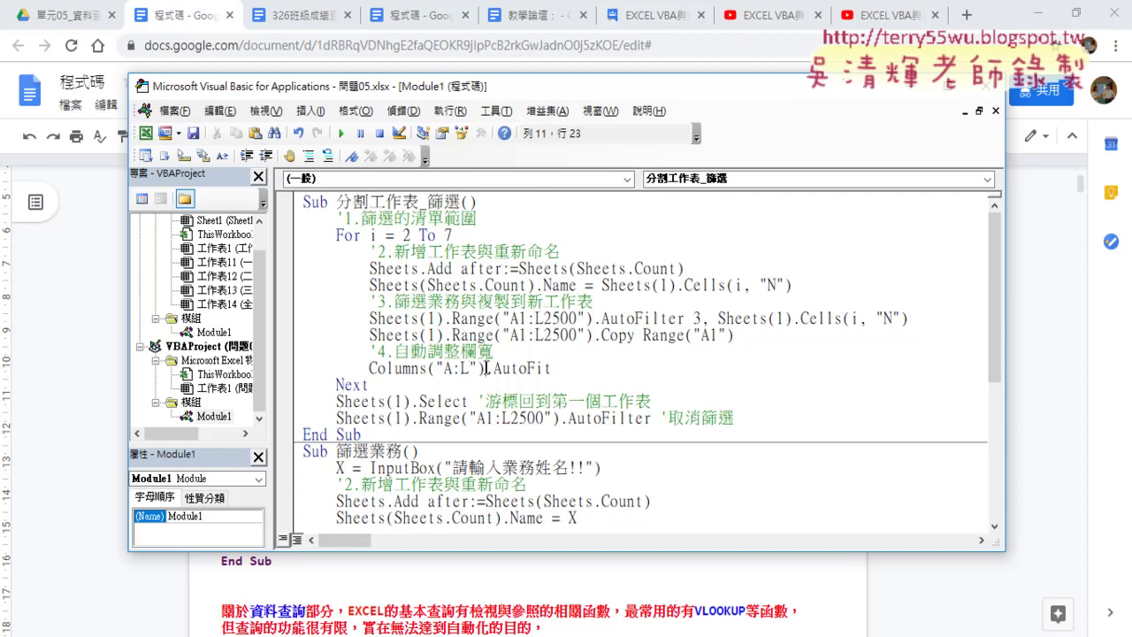
left_click_drag(485, 368, 428, 368)
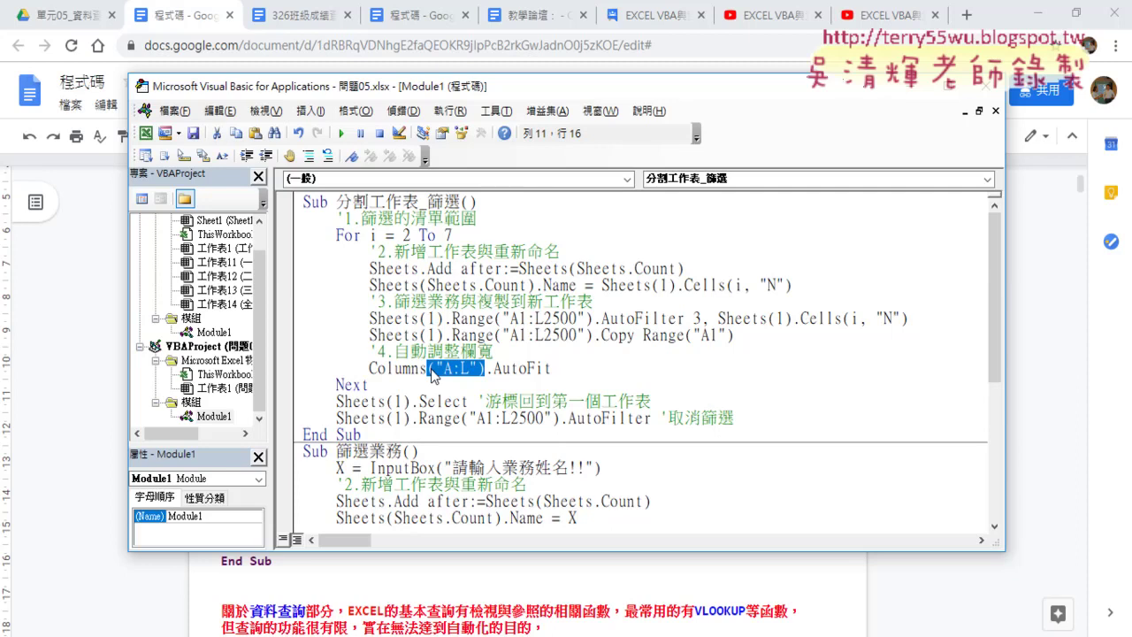
key("Delete")
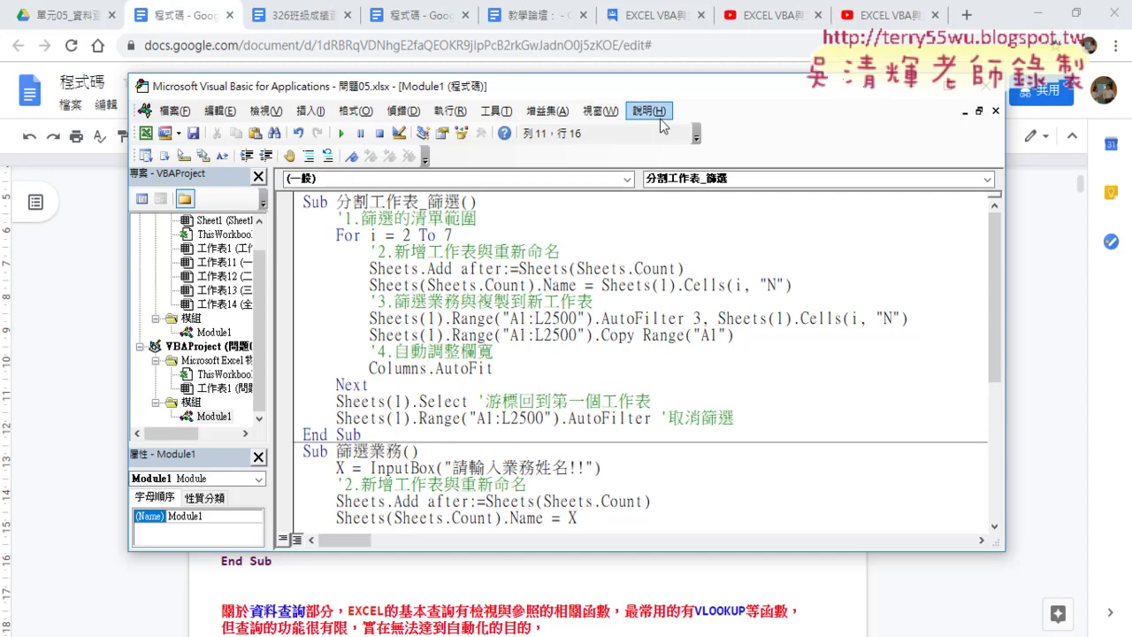
left_click(1041, 16)
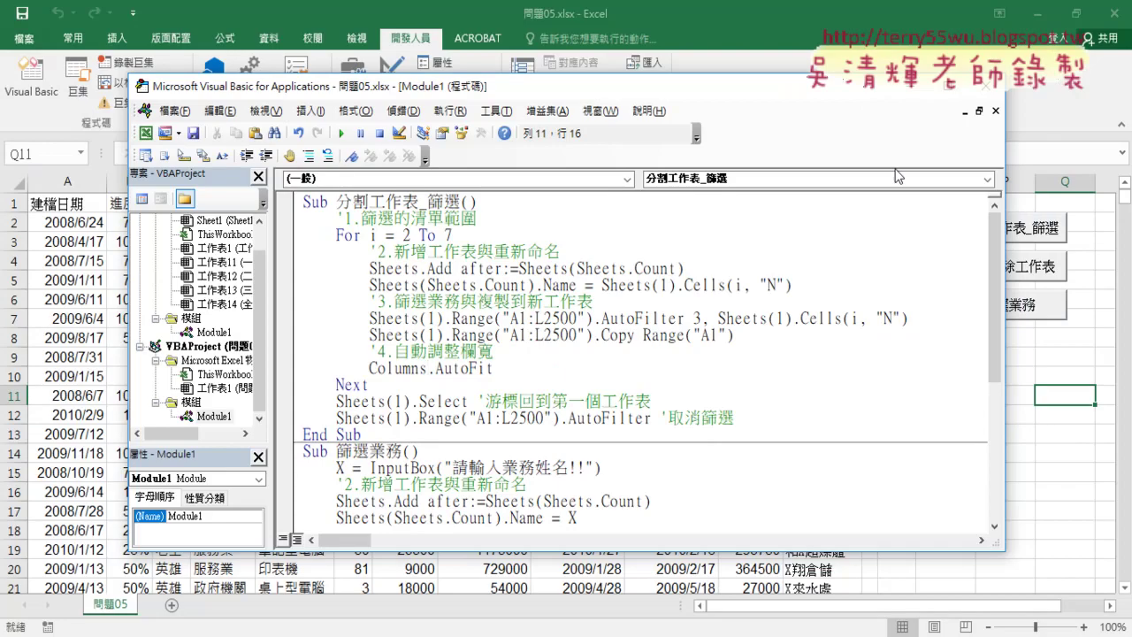
Step: Alternate 分割工作表_篩選 and 批次刪除工作表 runs, finishing with the salesperson sheets regenerated
left_click(1049, 359)
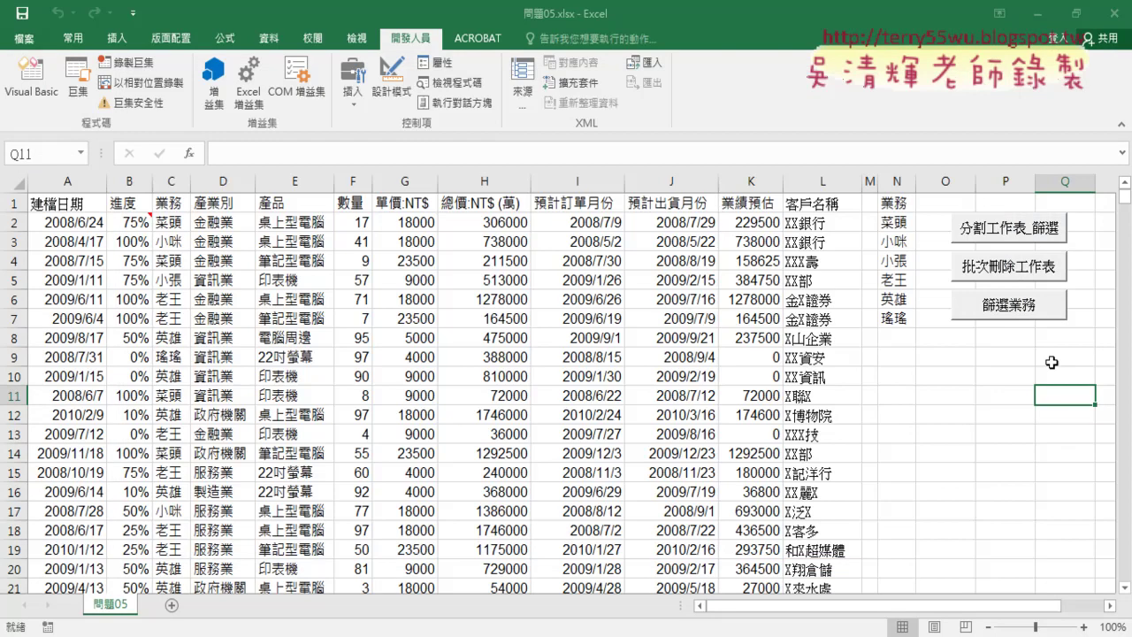
left_click(1009, 232)
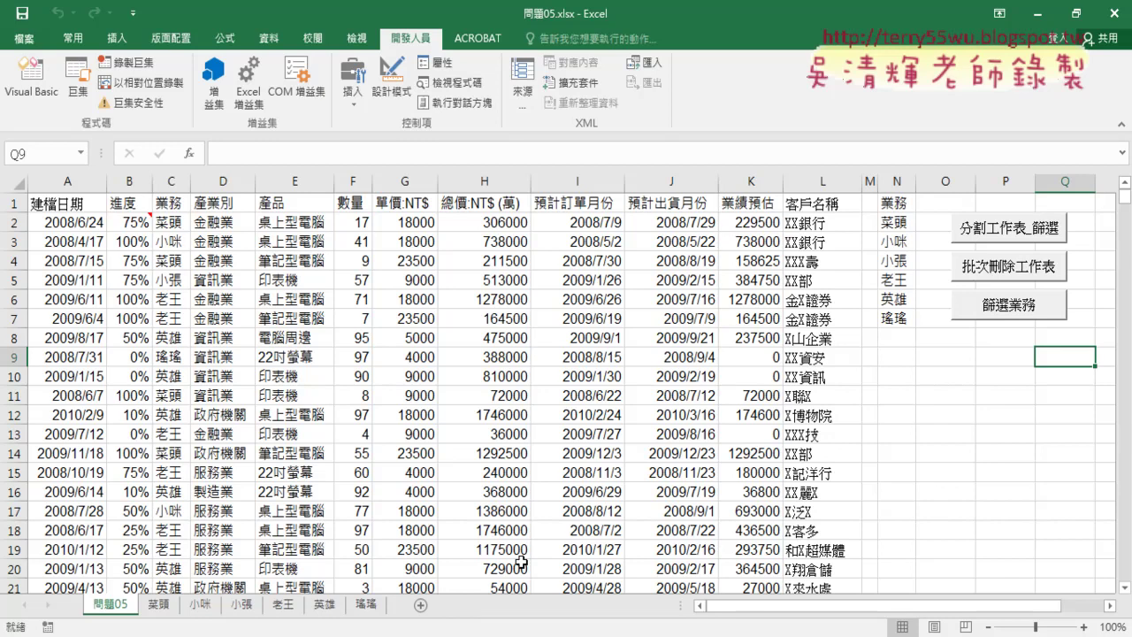
left_click(996, 272)
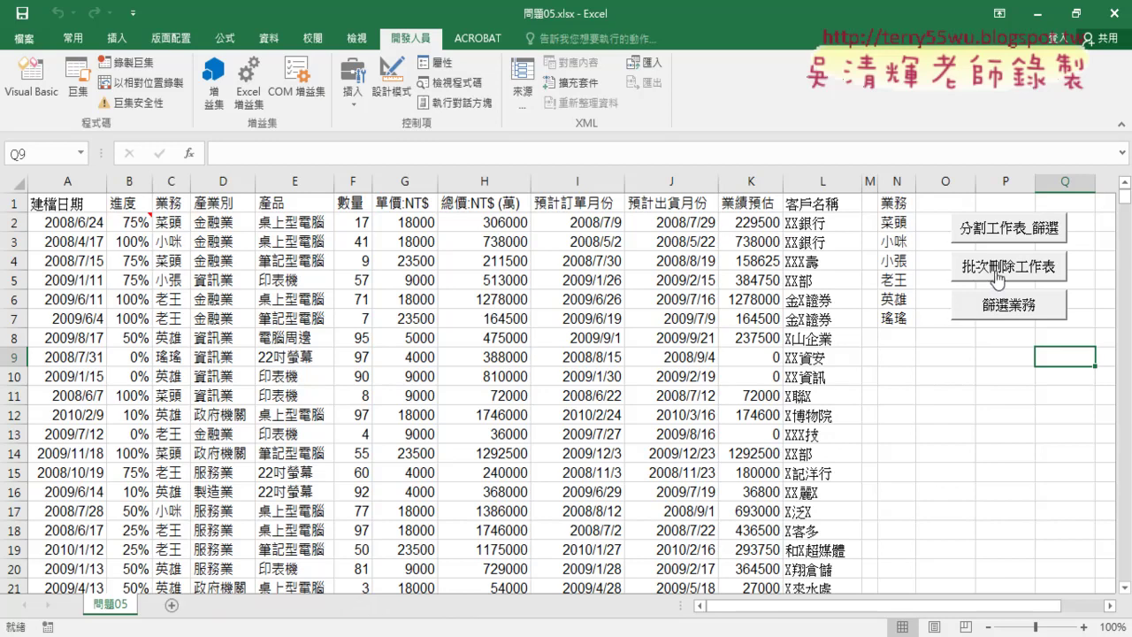
left_click(1000, 232)
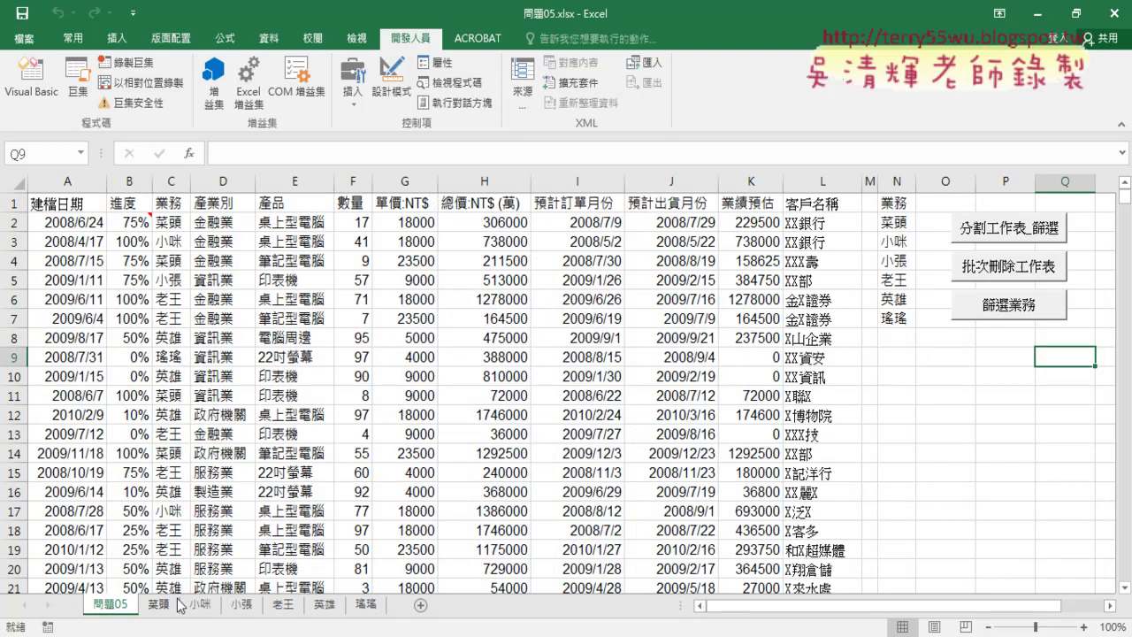
left_click(1022, 274)
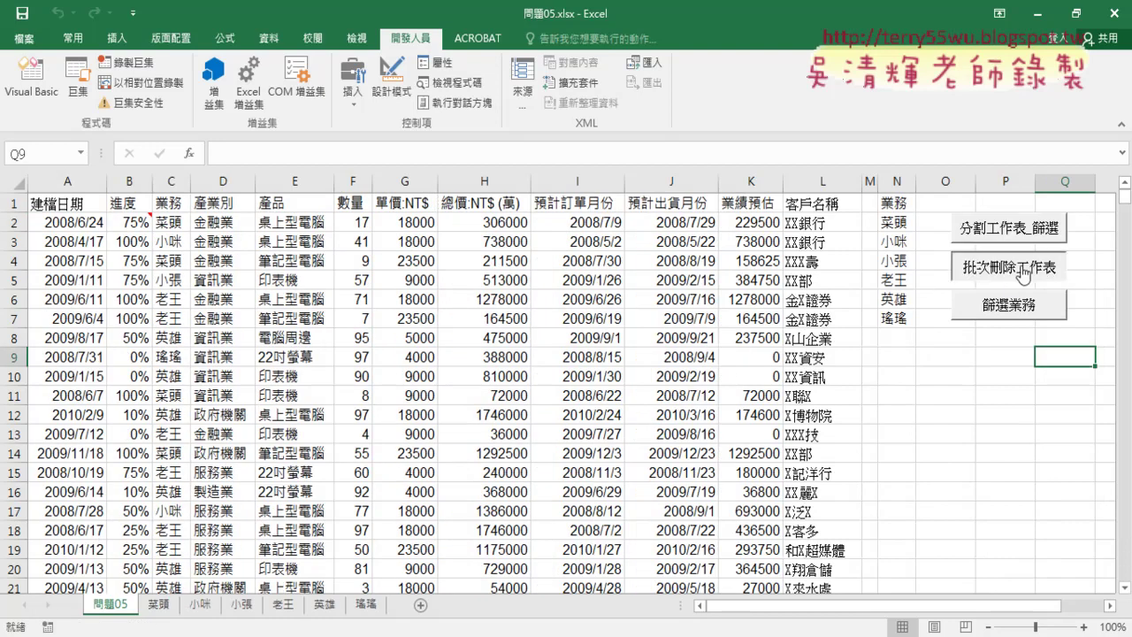
left_click(1008, 234)
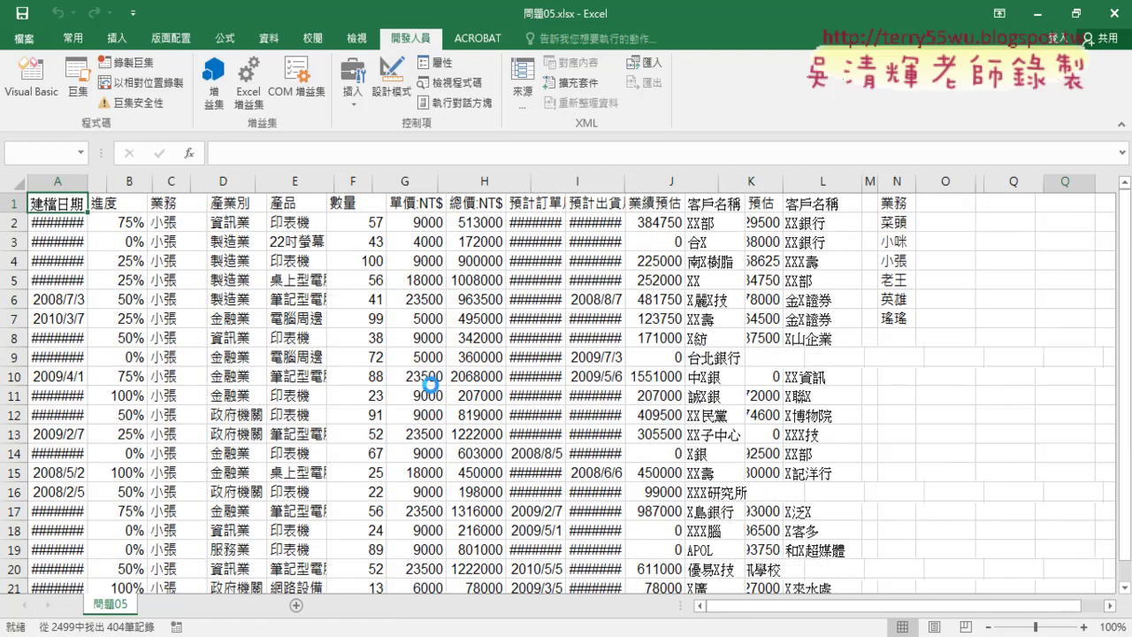
Step: Check the new 菜頭 sheet, return to 問題05, and bring up the VBA editor
left_click(157, 609)
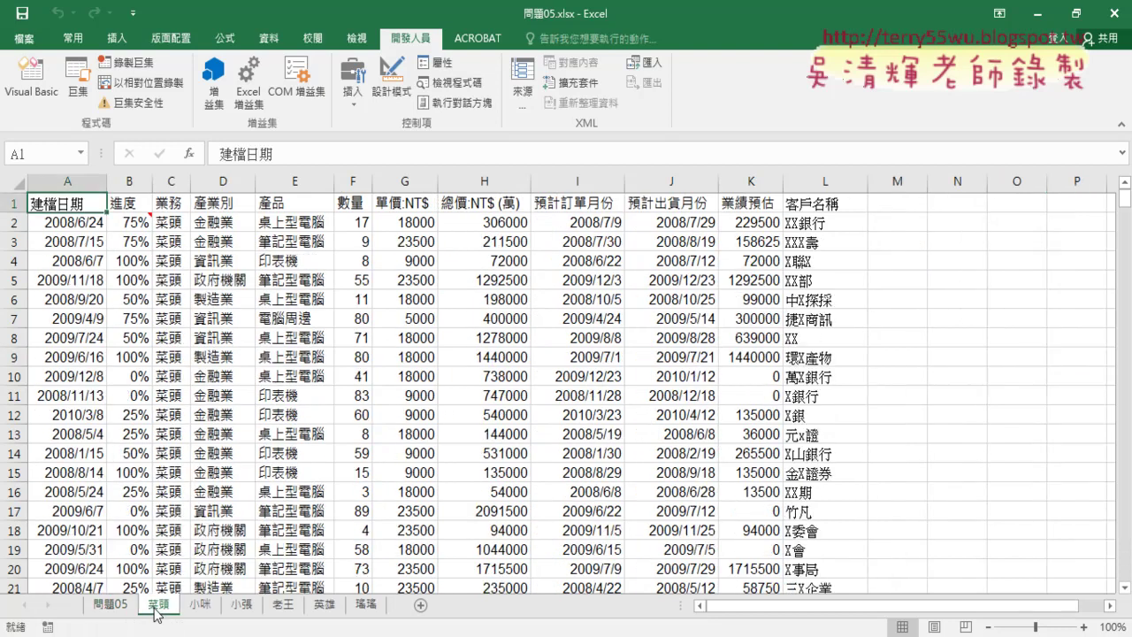
left_click(110, 605)
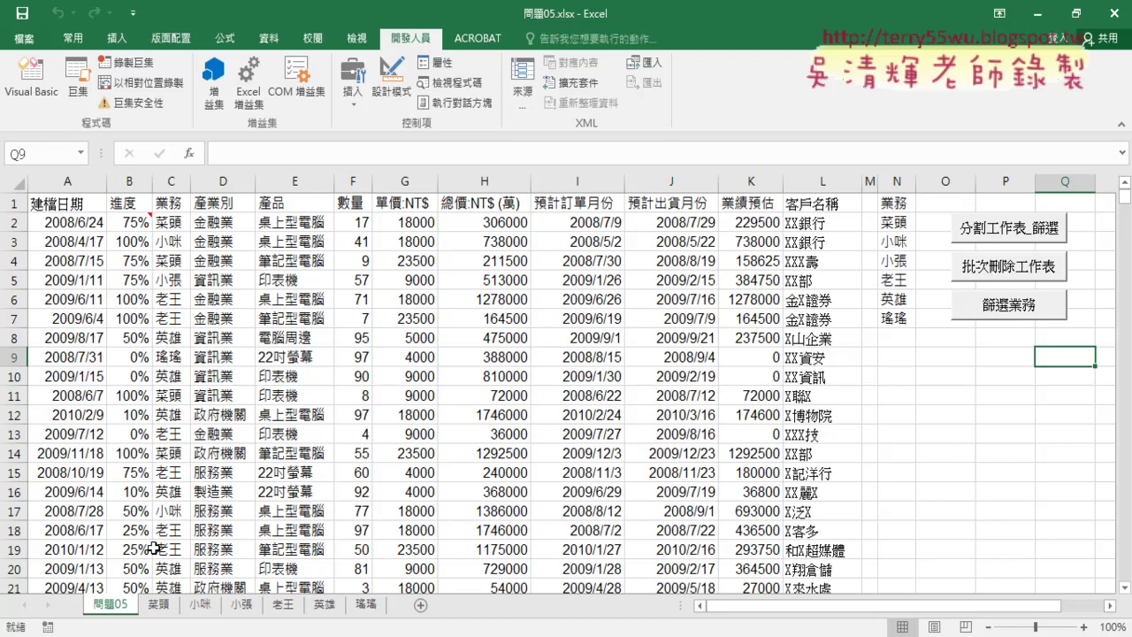
left_click(31, 78)
Step: Below 'Sub 分割工作表_篩選()', add a tab-indented line and type 'application.'
left_click(499, 203)
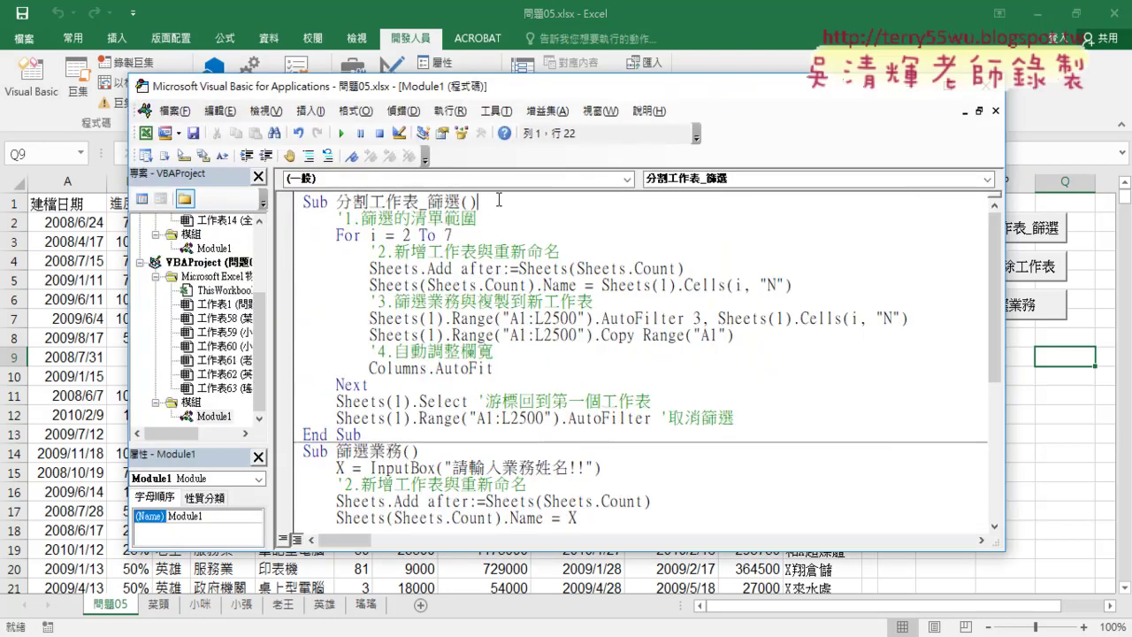
key("Return")
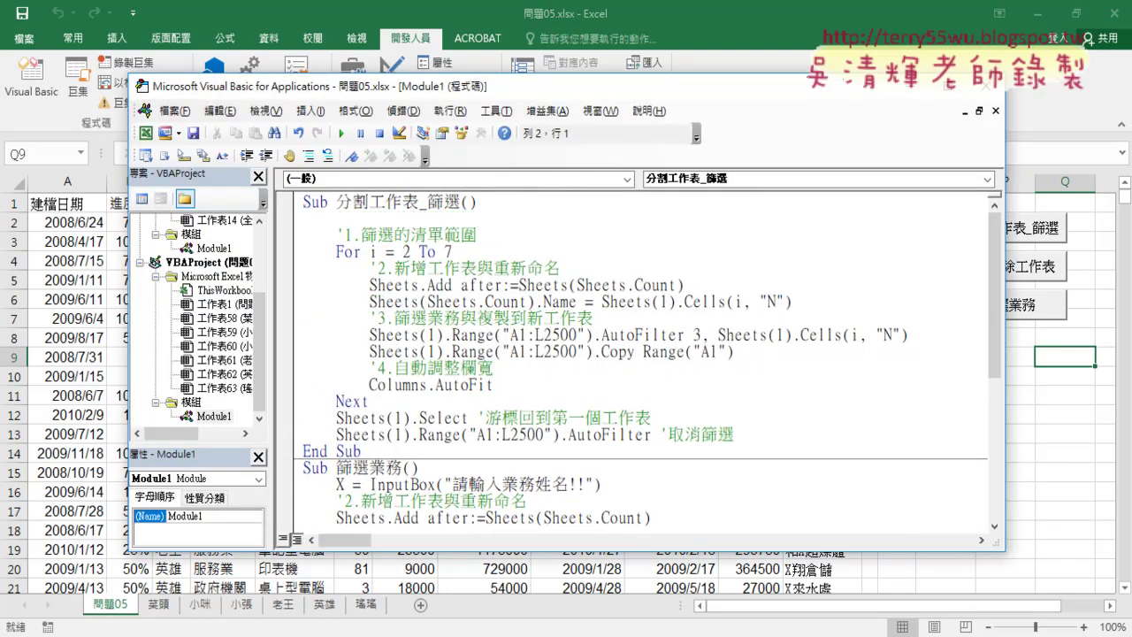
key("Tab")
type("a")
type("ppl")
type("icatio")
type("n")
type(".")
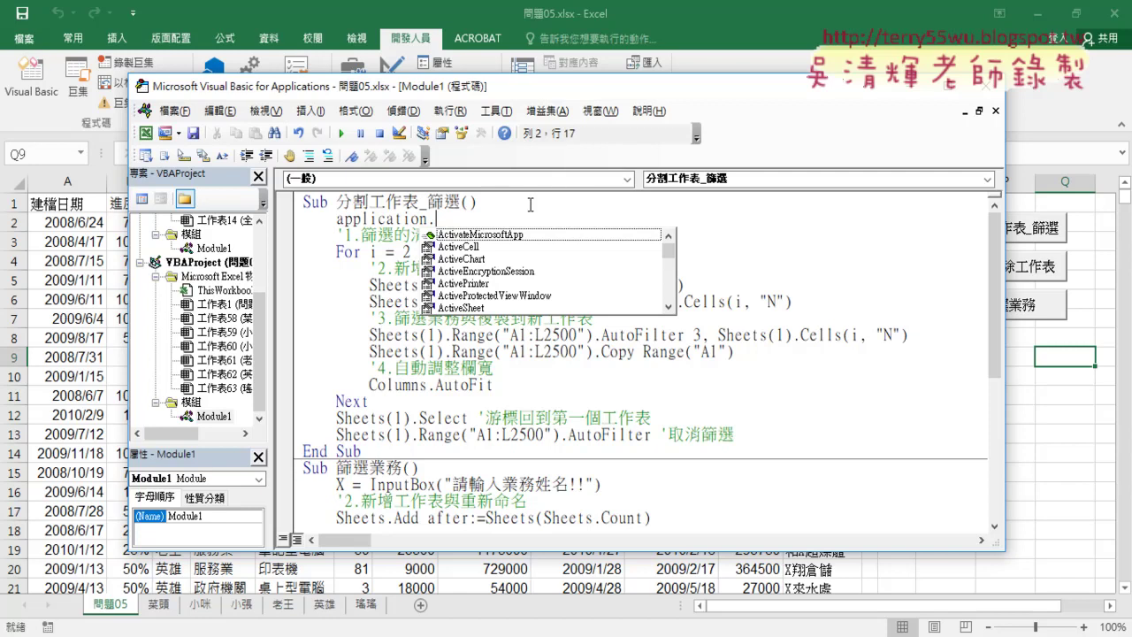
Step: Complete line 2 as Application.ScreenUpdating = False using the IntelliSense suggestions
type("s")
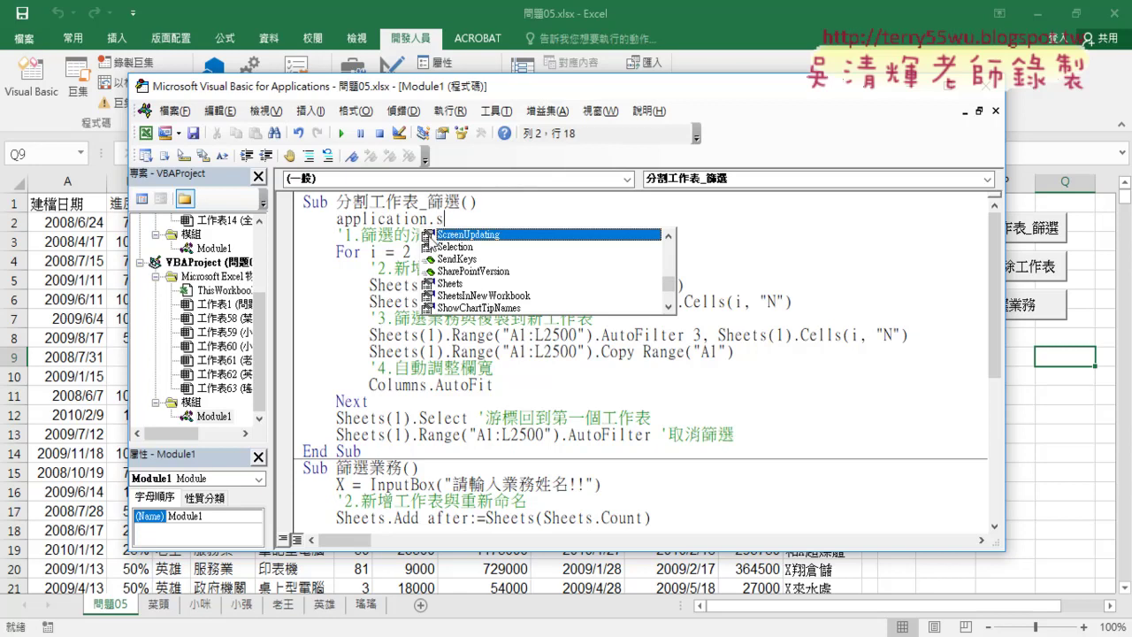
double_click(452, 235)
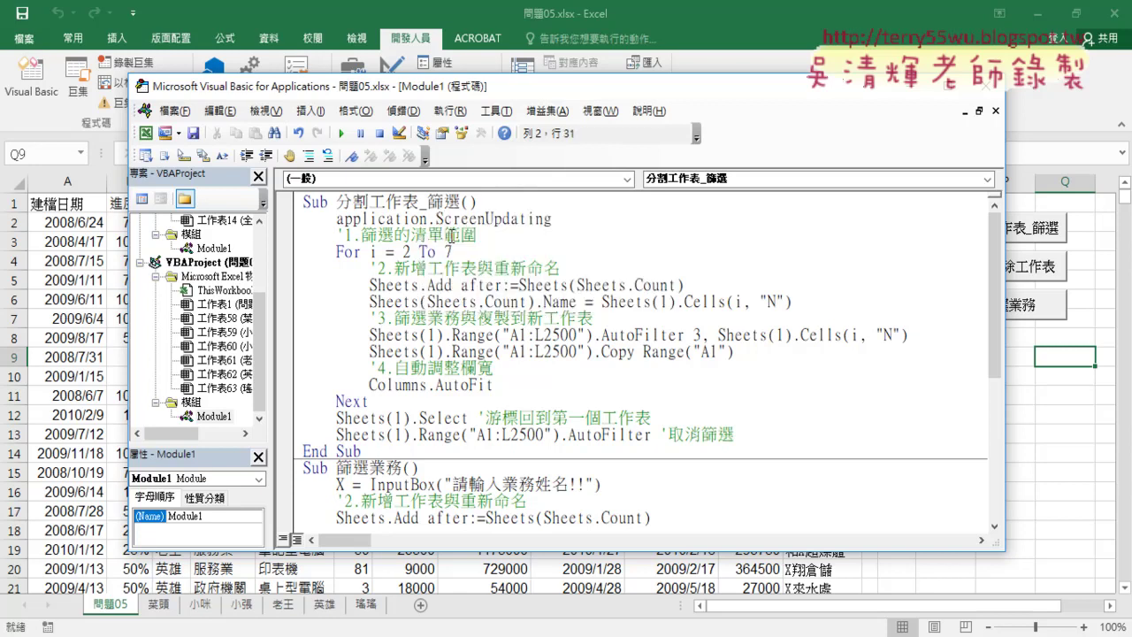
type("=")
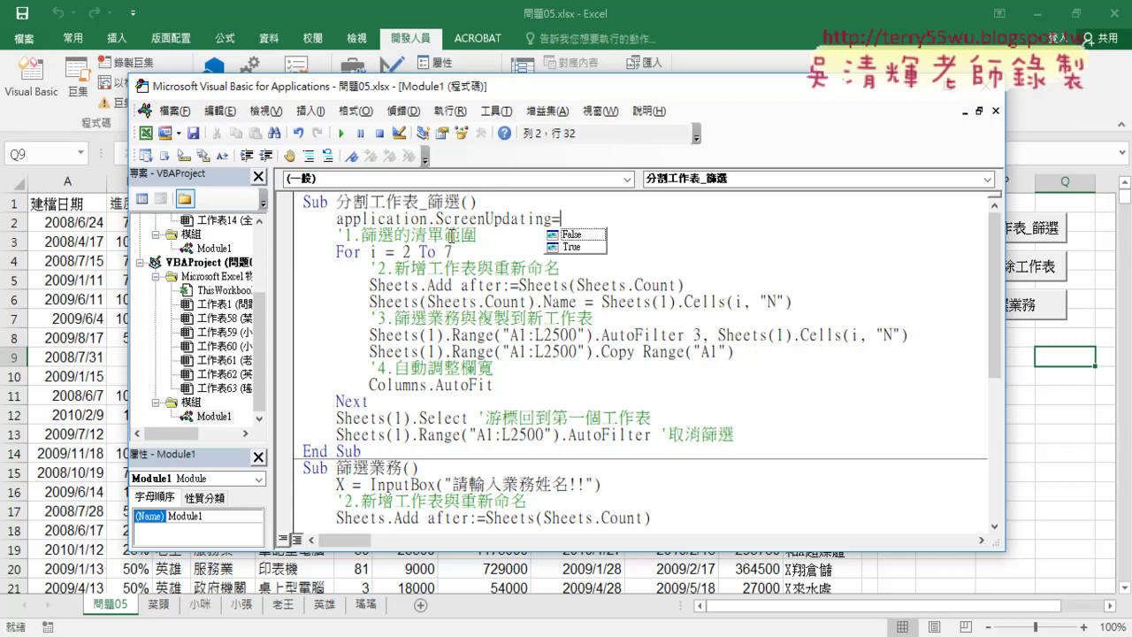
key("Down")
key("Down")
key("Up")
key("Tab")
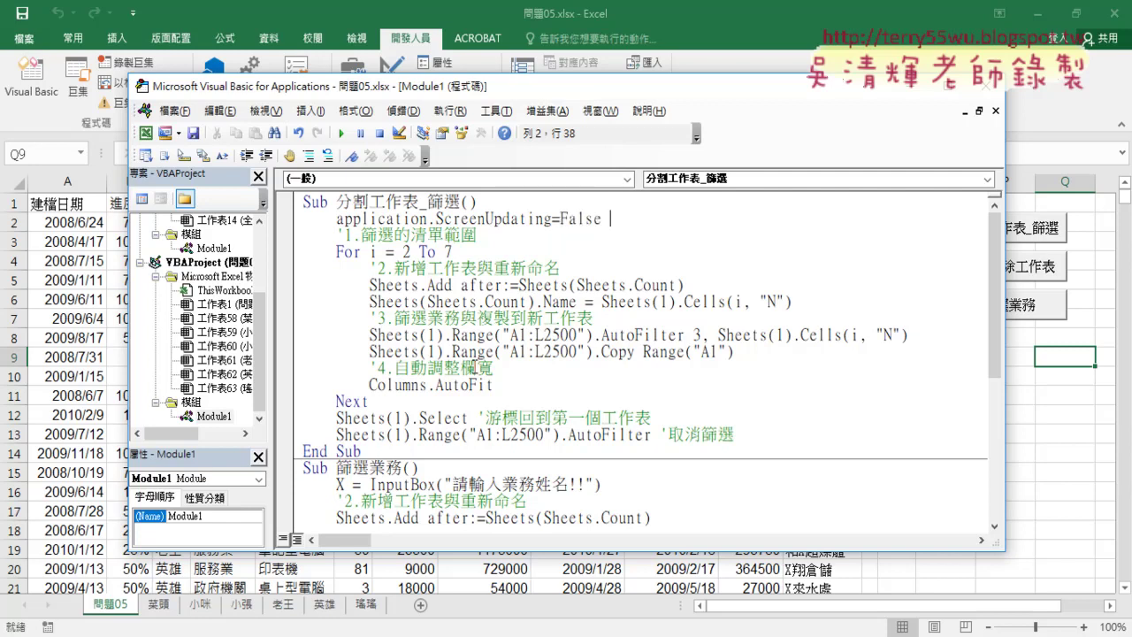
Step: Add a new line before End Sub reading Application.ScreenUpdating = True
left_click(476, 368)
left_click(741, 437)
key("Return")
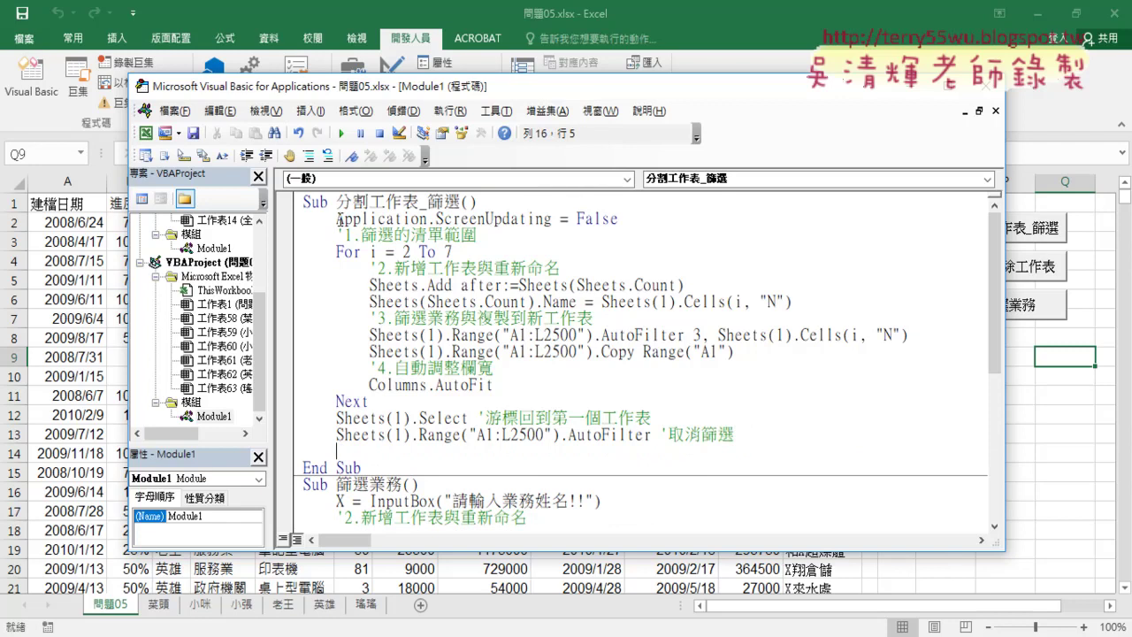
mouse_move(337, 219)
left_mouse_down()
mouse_move(553, 222)
mouse_move(389, 460)
left_mouse_up()
type("Application.ScreenUpdating")
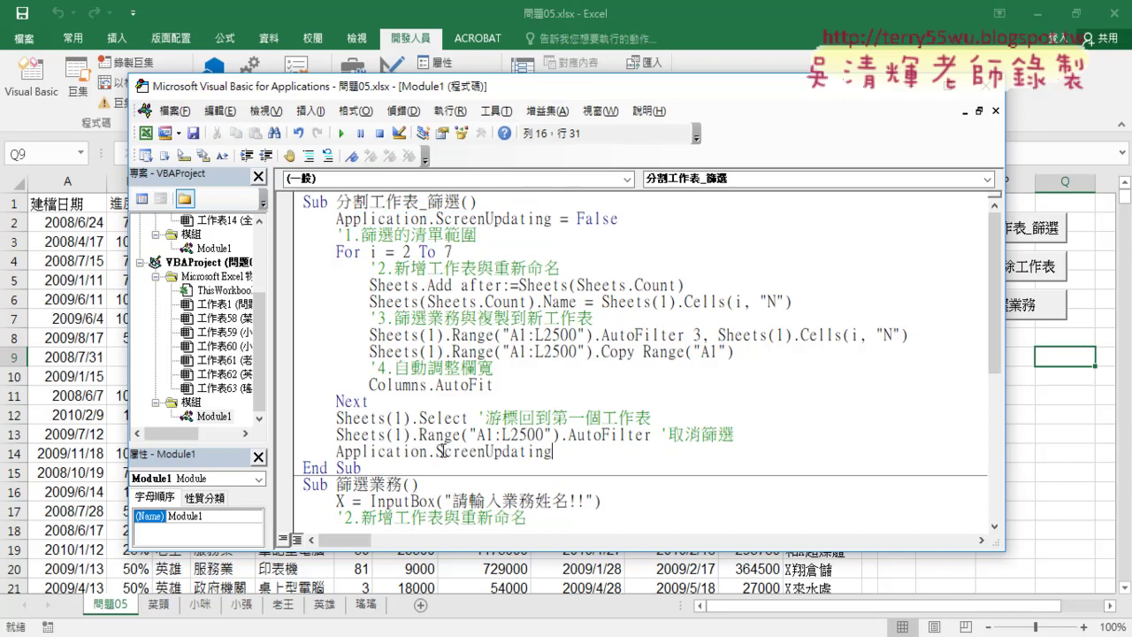
type("=")
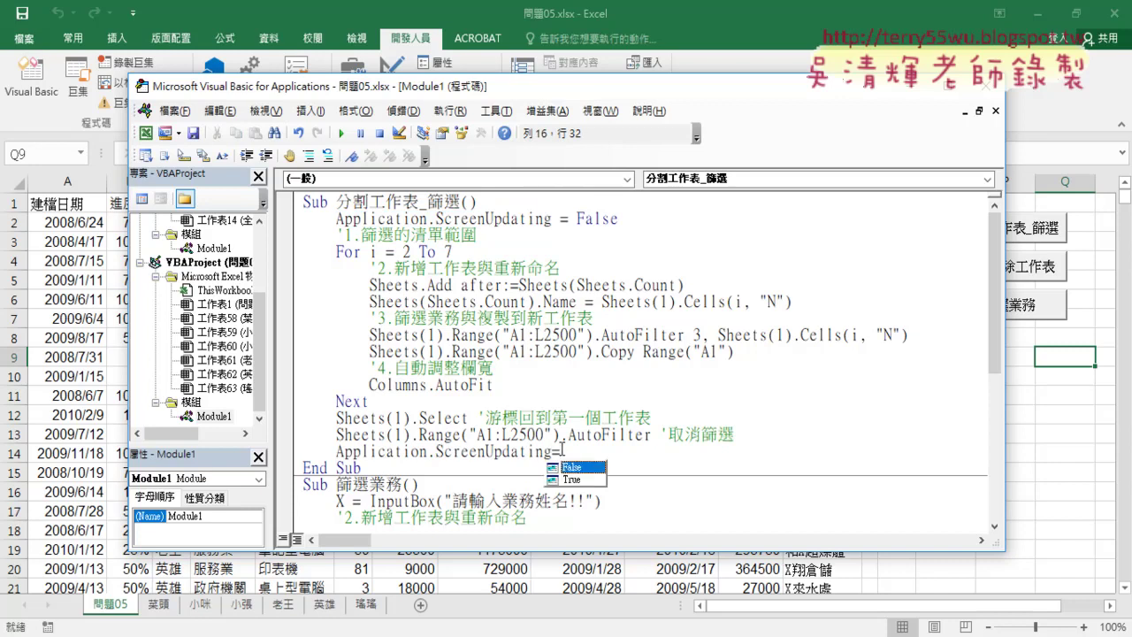
type("True")
left_click(577, 408)
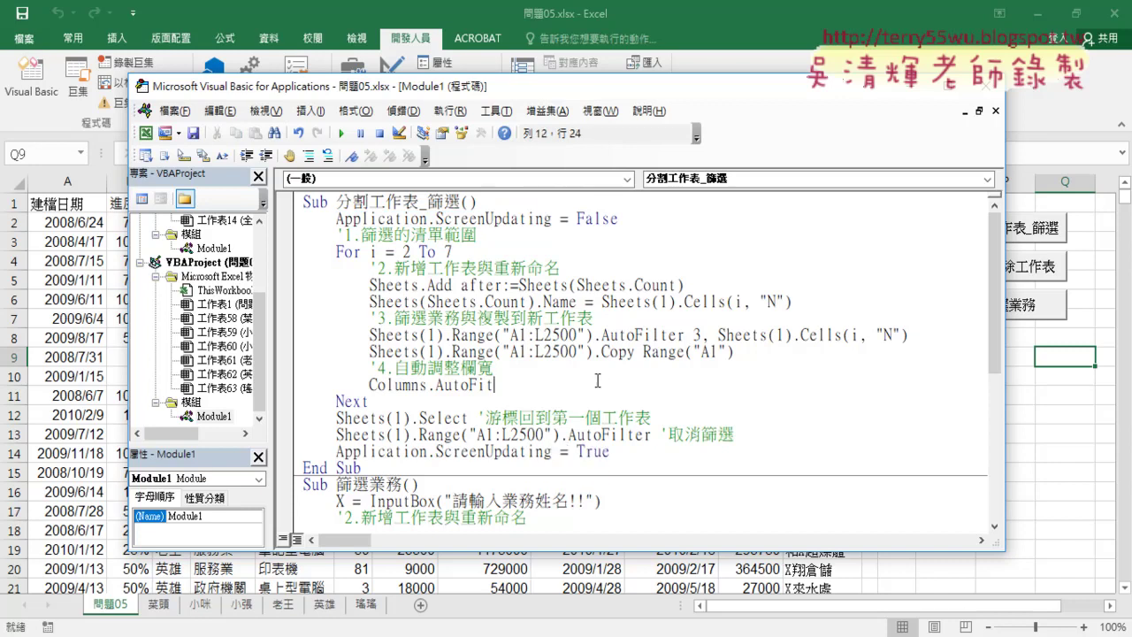
Step: Glance at the worksheet, then re-enter = False on the line 2 ScreenUpdating statement
left_click_drag(435, 452, 557, 455)
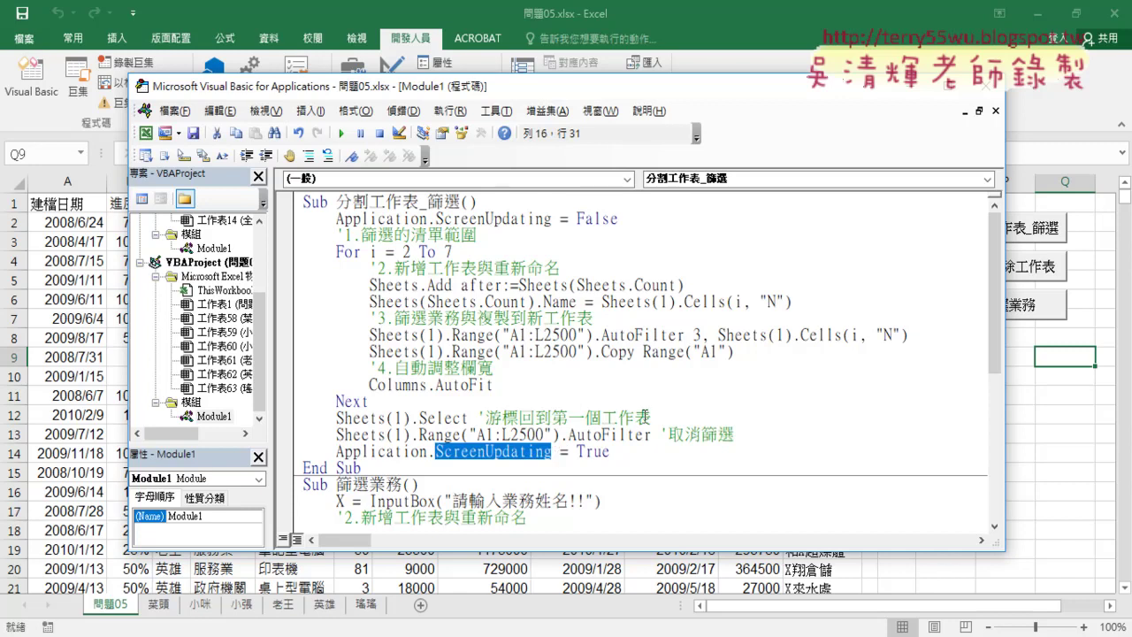
left_click(1064, 467)
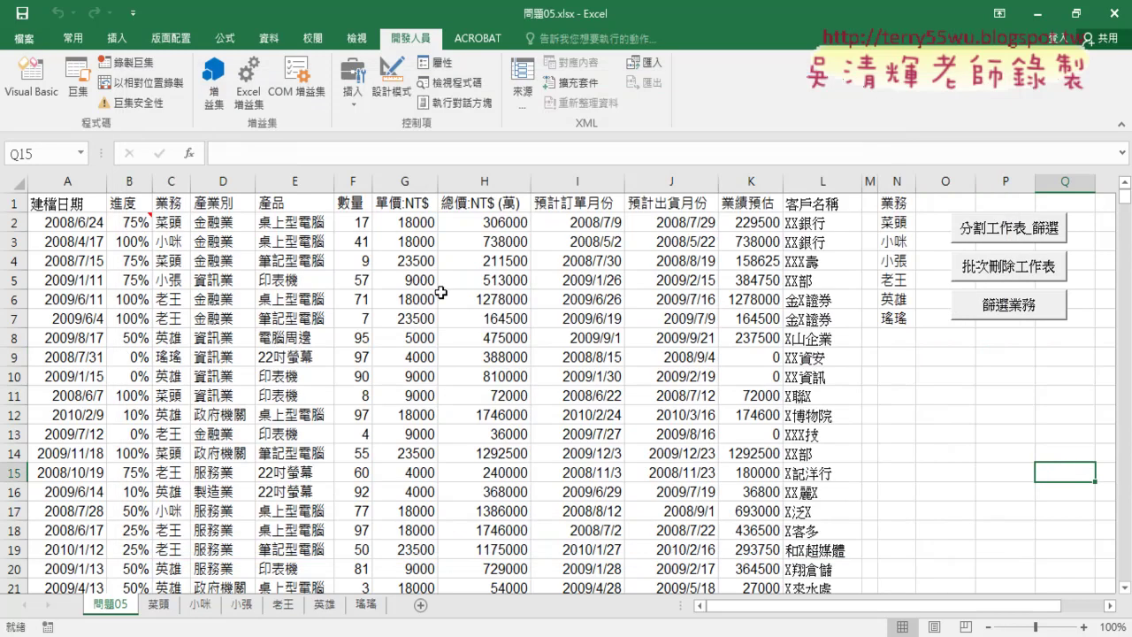
left_click(31, 78)
left_click(451, 235)
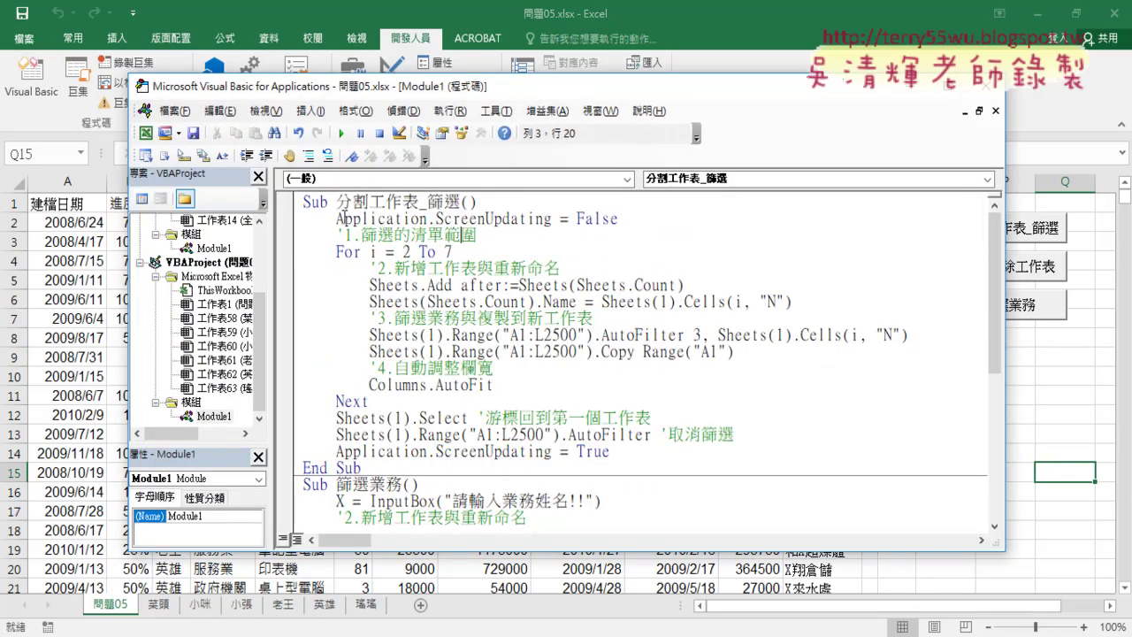
left_click_drag(337, 219, 554, 220)
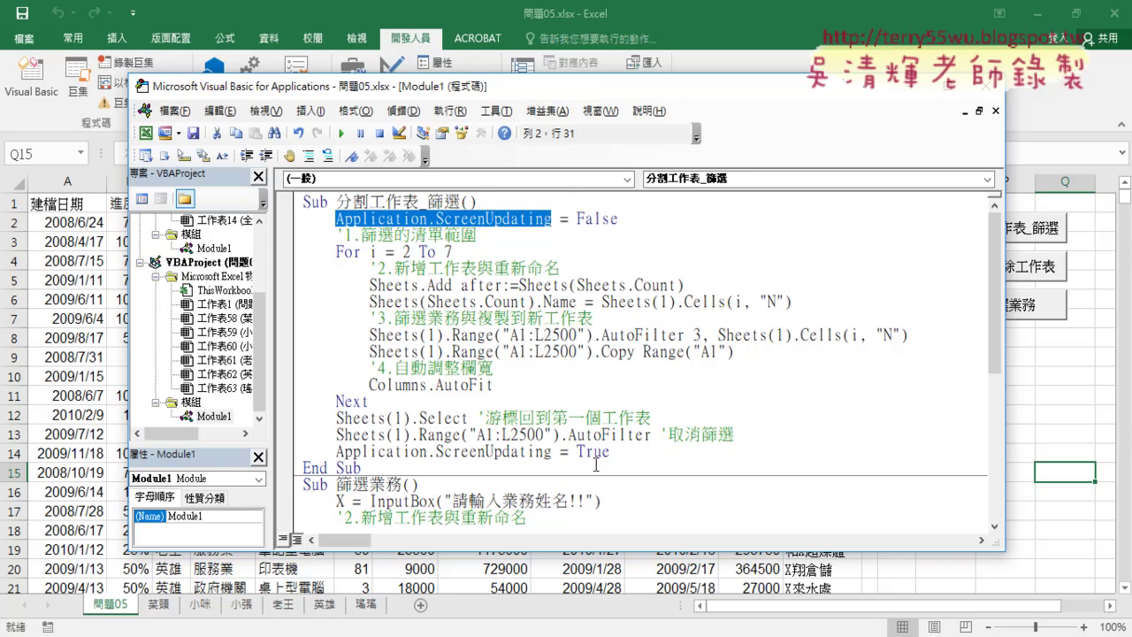
left_click_drag(618, 219, 560, 218)
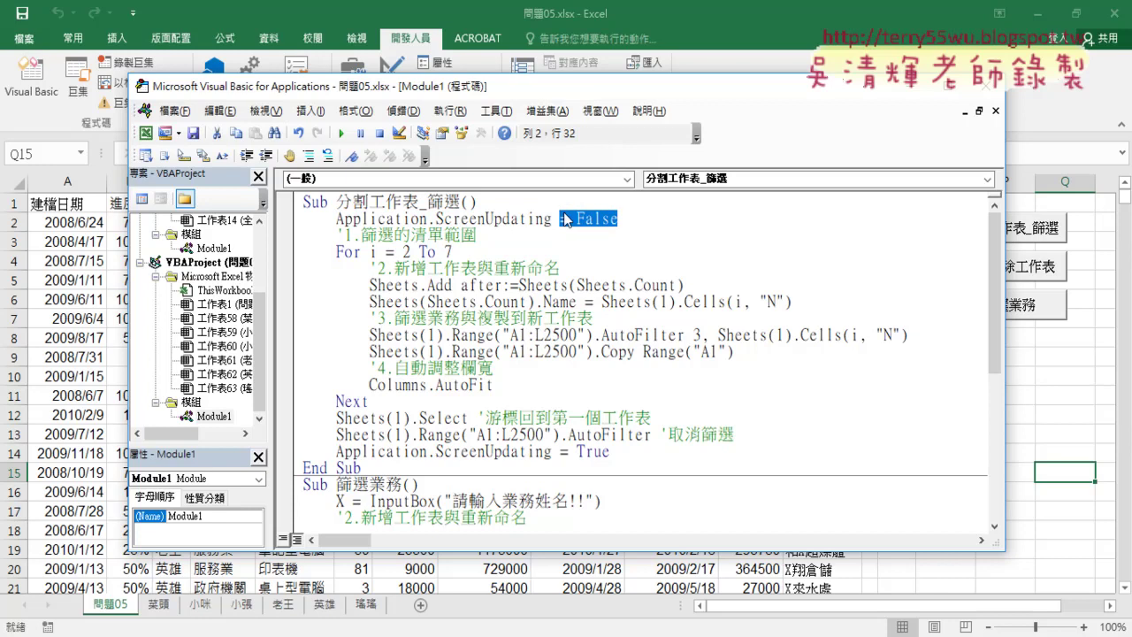
type("=")
key("Down")
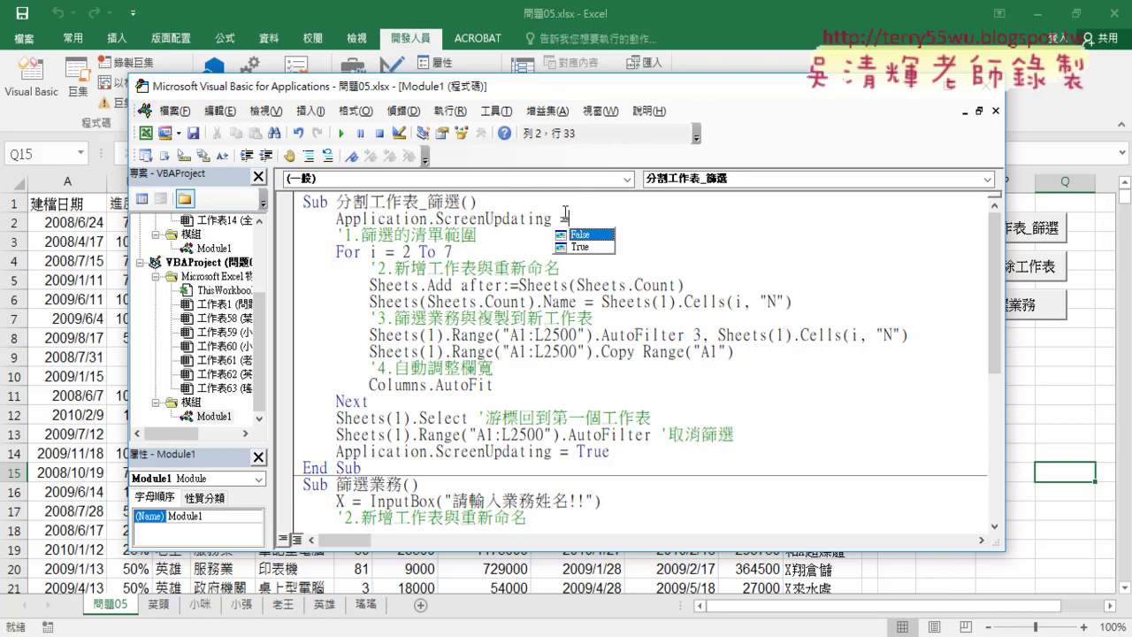
key("Tab")
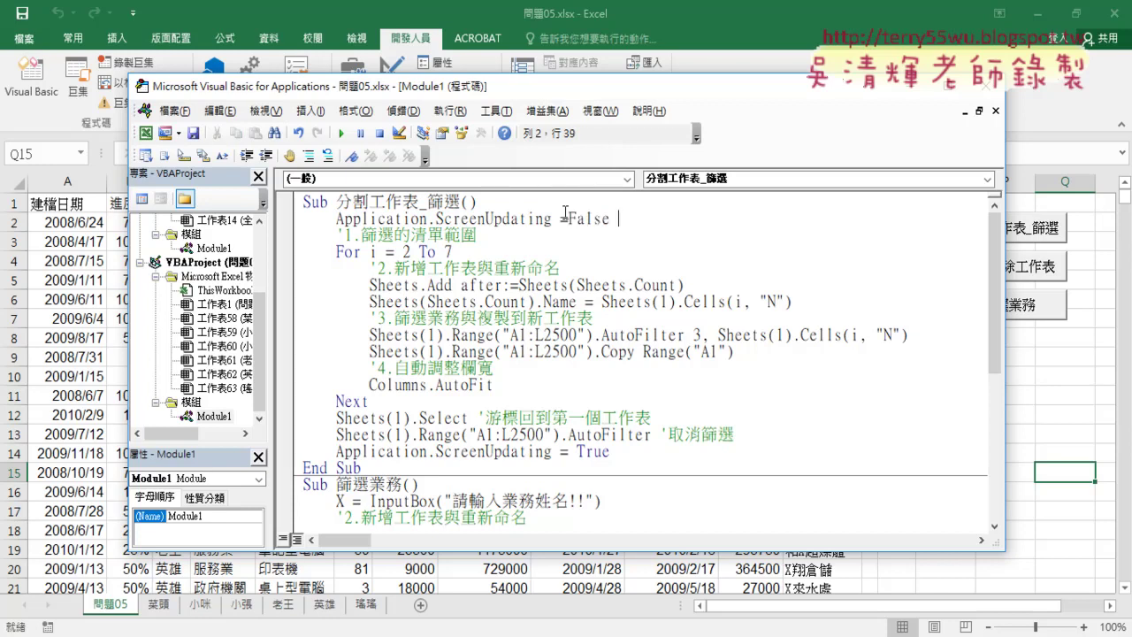
Step: Set the closing ScreenUpdating line back to True, undoing the = 1 edit
left_click(605, 335)
left_click_drag(610, 452, 559, 452)
type("=")
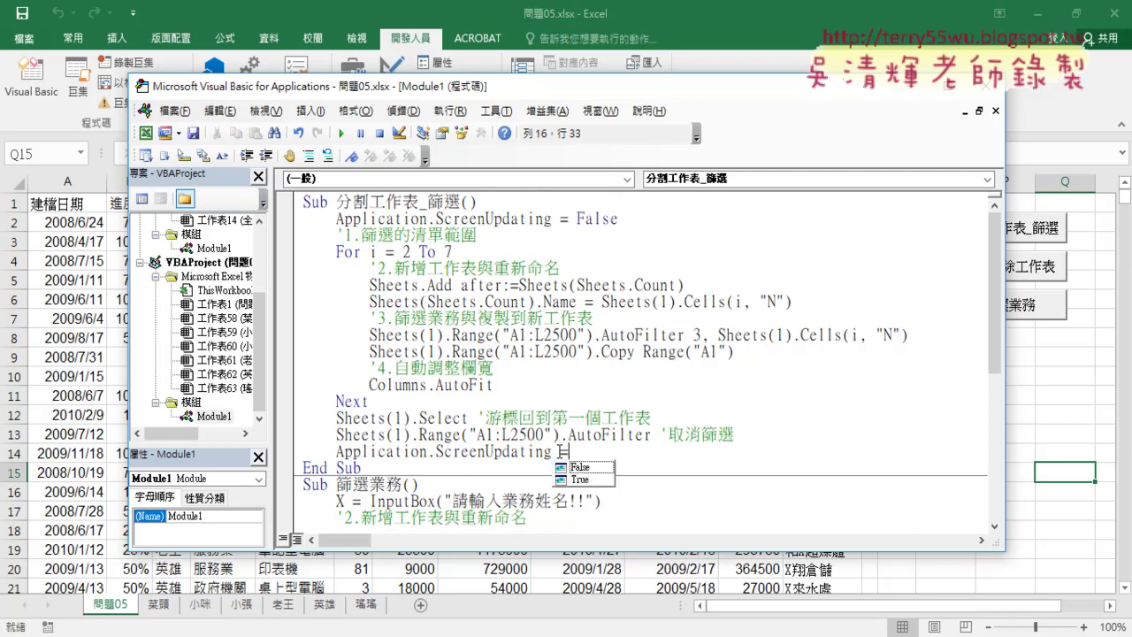
key("Down")
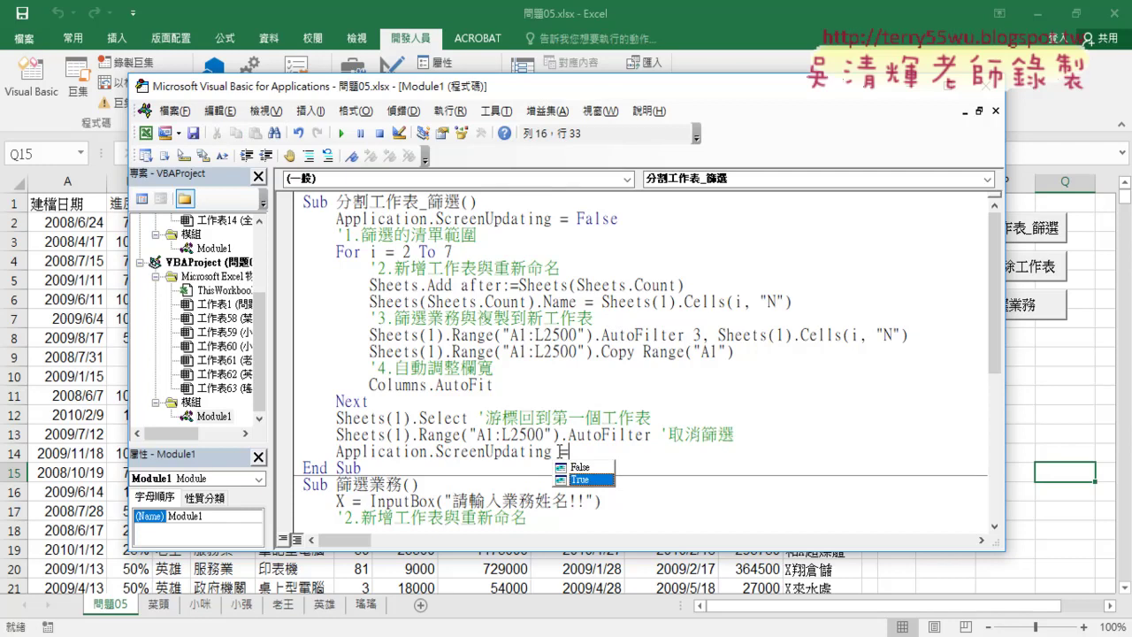
key("Up")
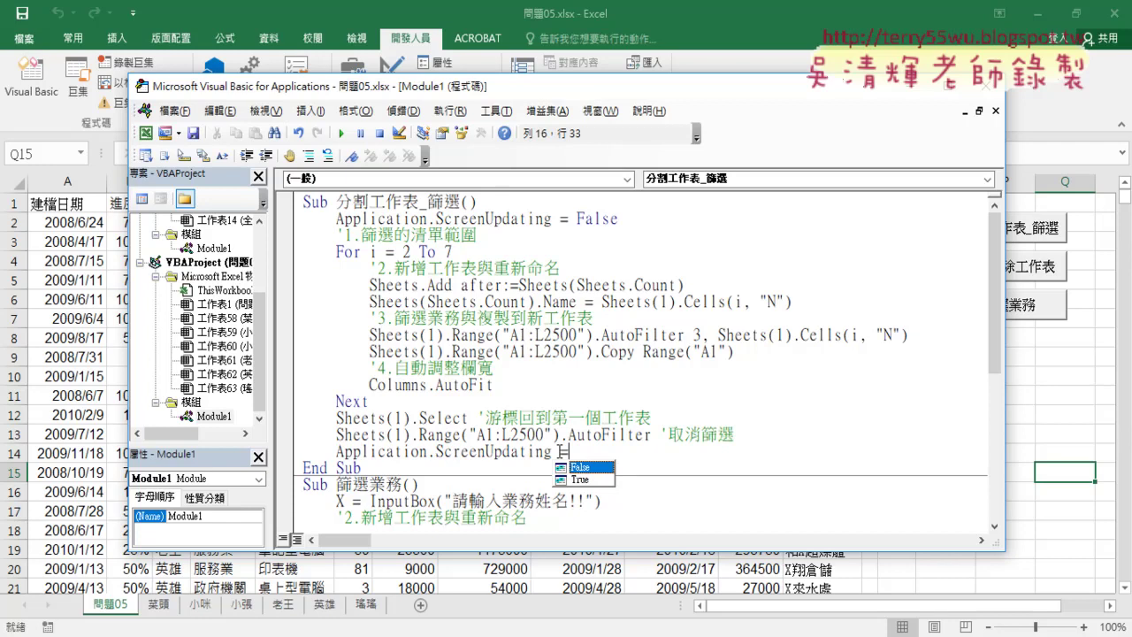
key("Down")
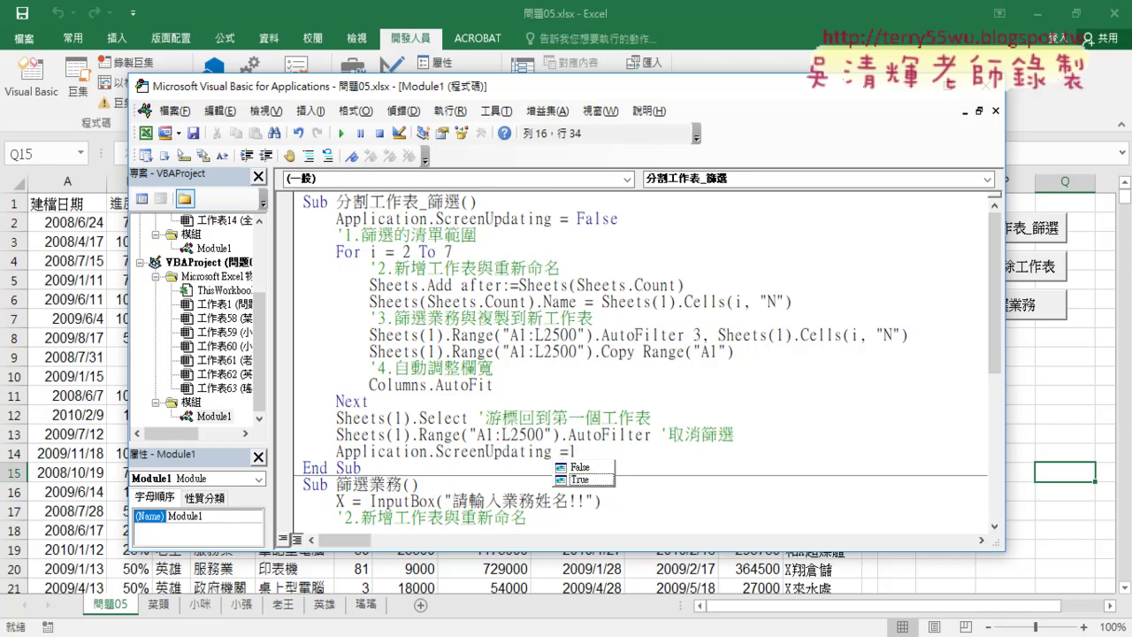
left_click(562, 400)
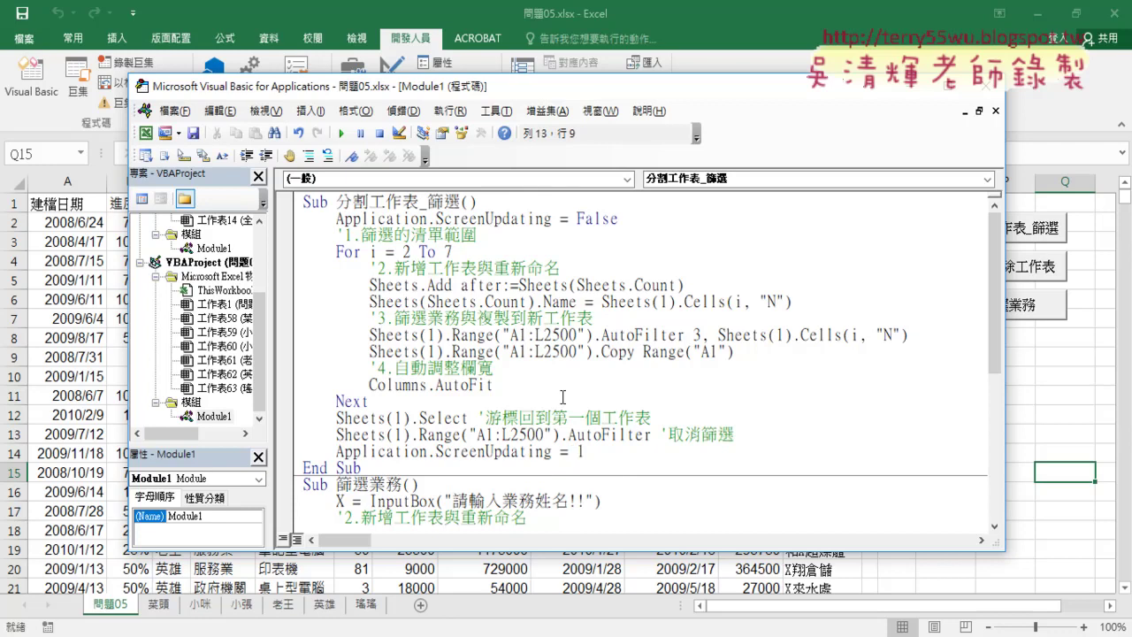
double_click(580, 452)
key("ctrl+z")
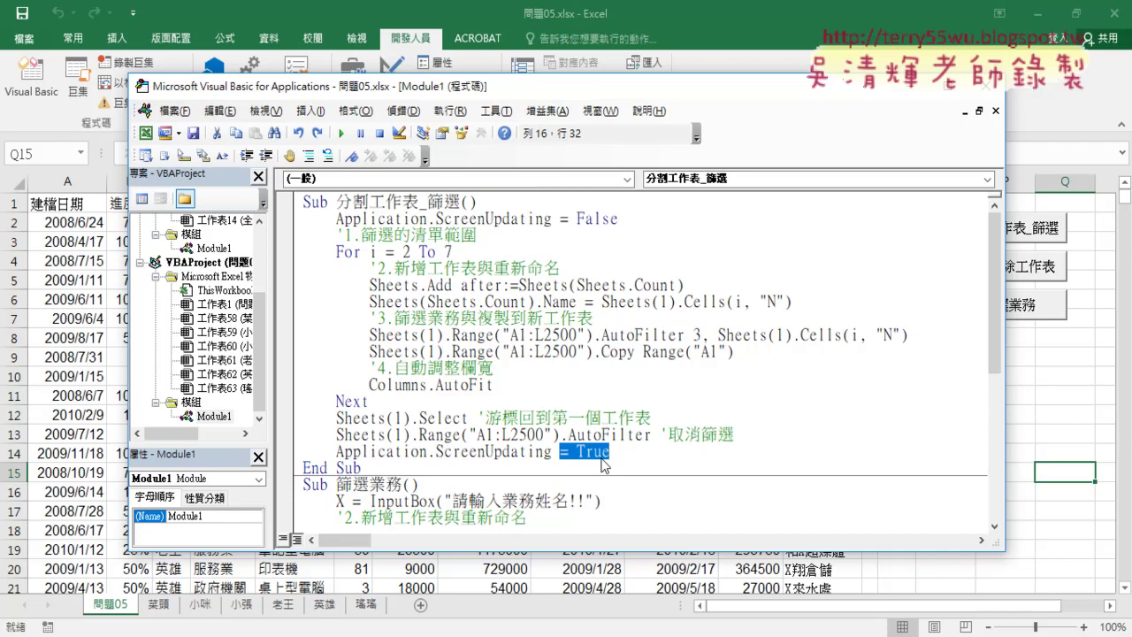
left_click(642, 385)
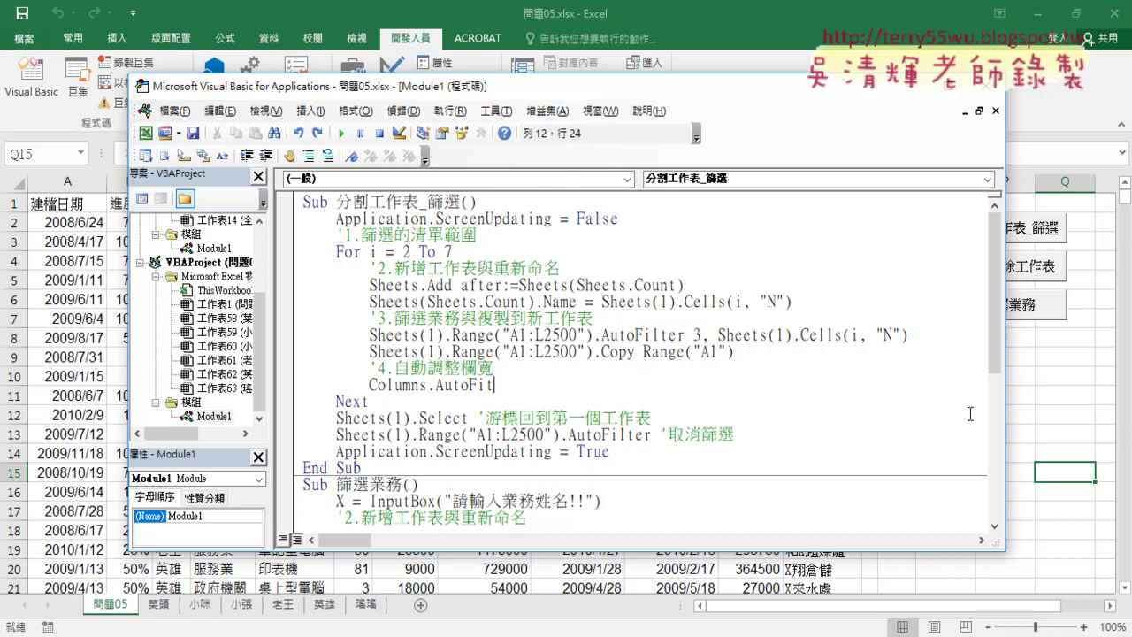
Step: Alternately run 批次刪除工作表 and 分割工作表_篩選 four times, deleting and regenerating the salesperson sheets
left_click(1055, 421)
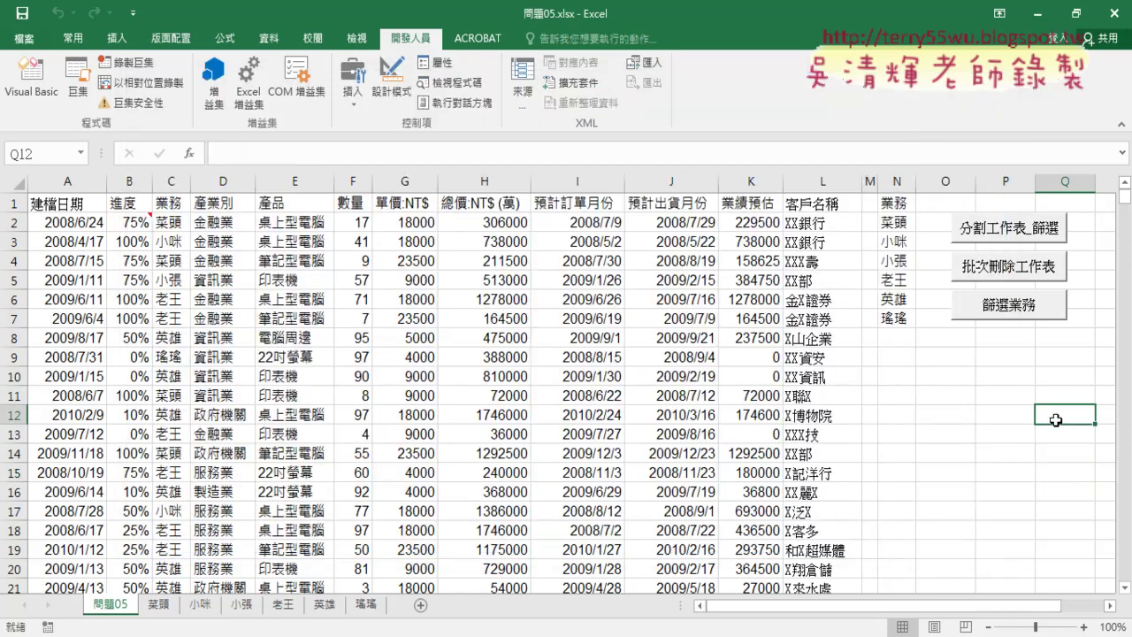
left_click(1007, 275)
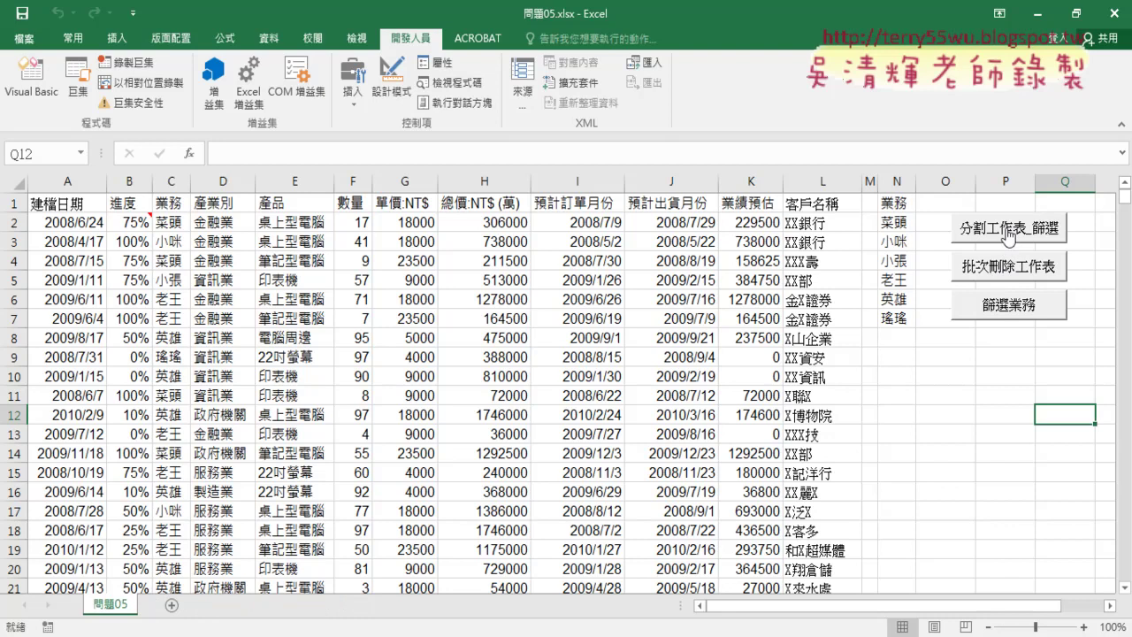
left_click(1009, 231)
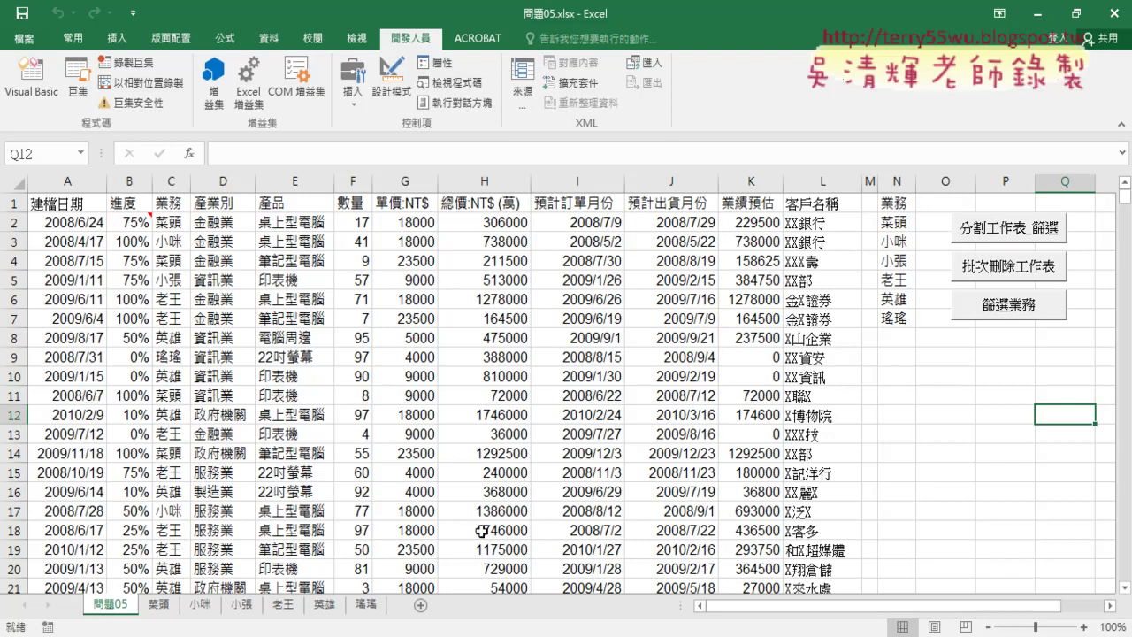
left_click(1016, 276)
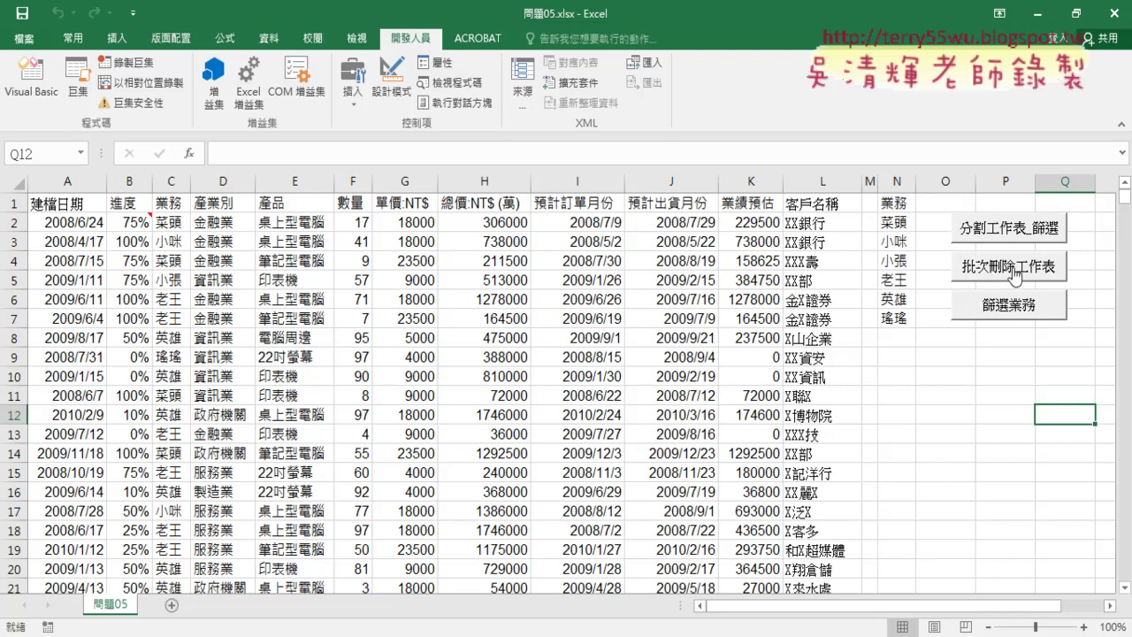
left_click(1004, 234)
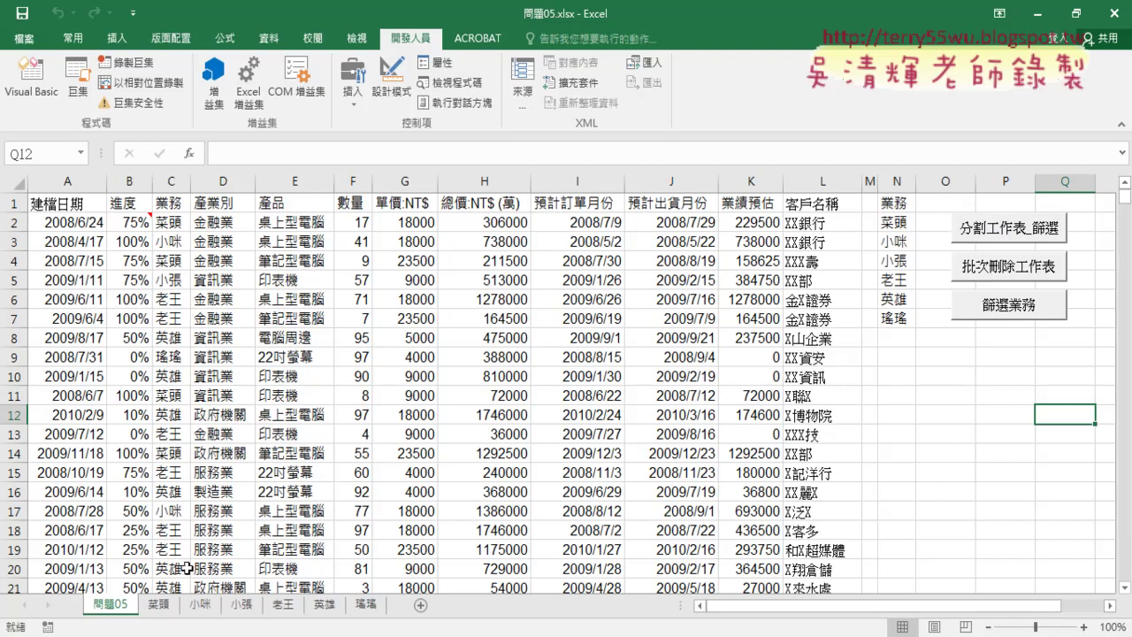
left_click(985, 268)
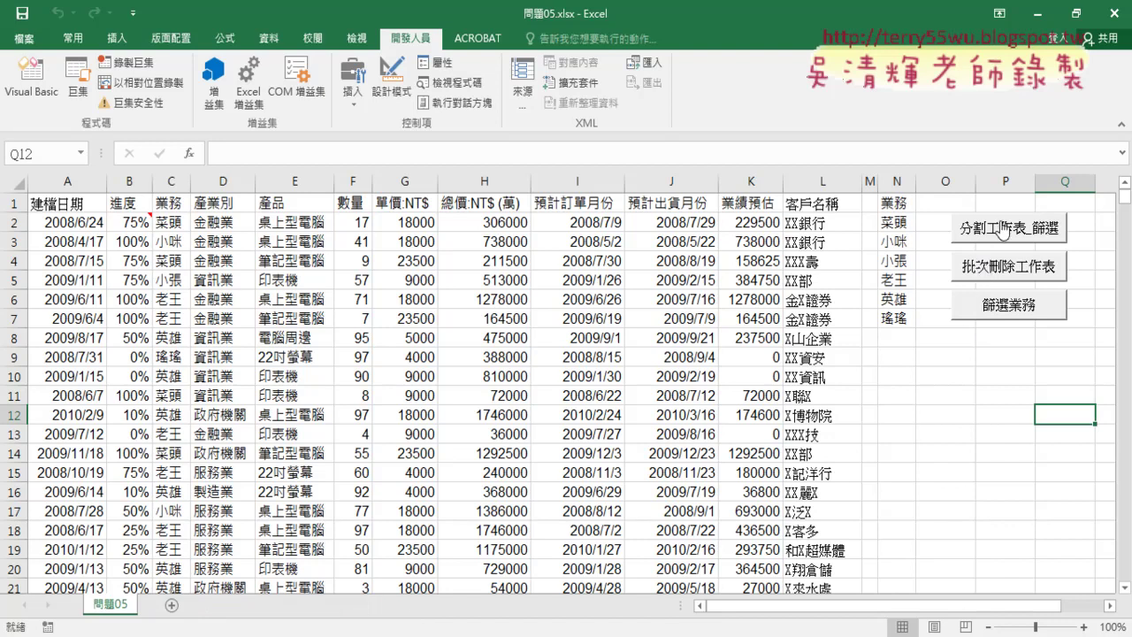
left_click(1002, 232)
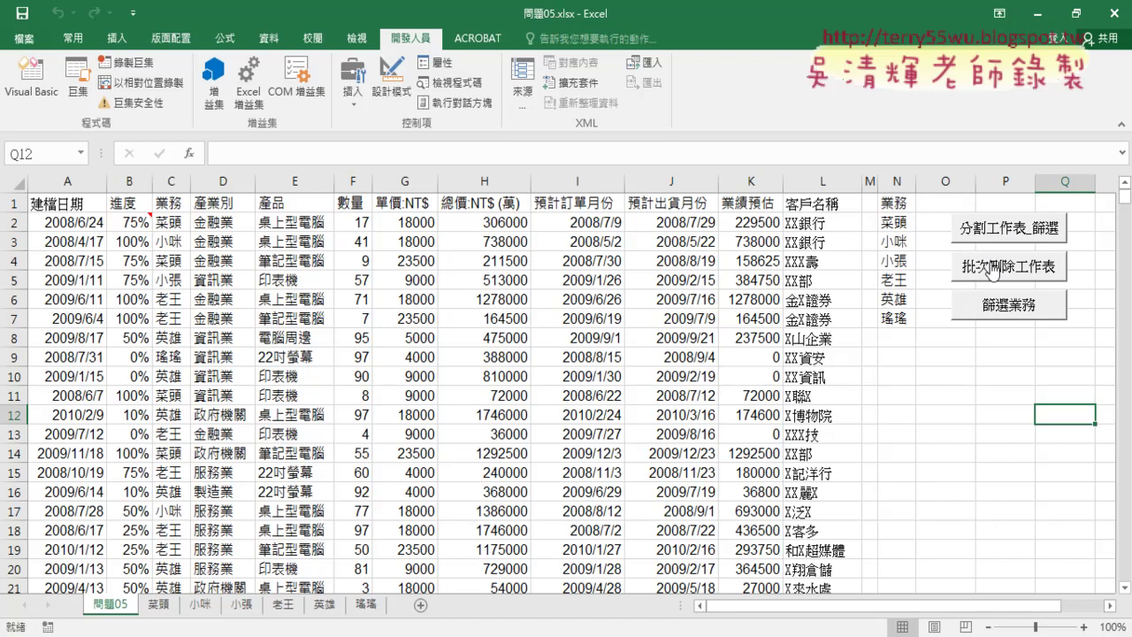
left_click(993, 273)
left_click(1006, 232)
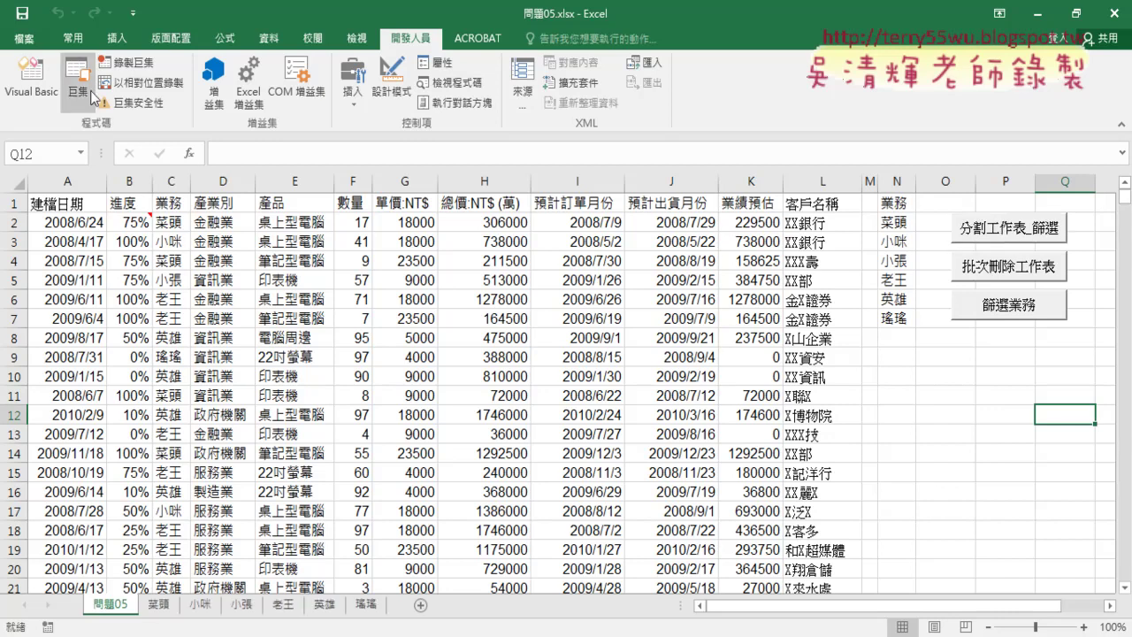
Step: Reopen the VBA editor and retype .ScreenUpdating = False on line 2 via IntelliSense
left_click(31, 79)
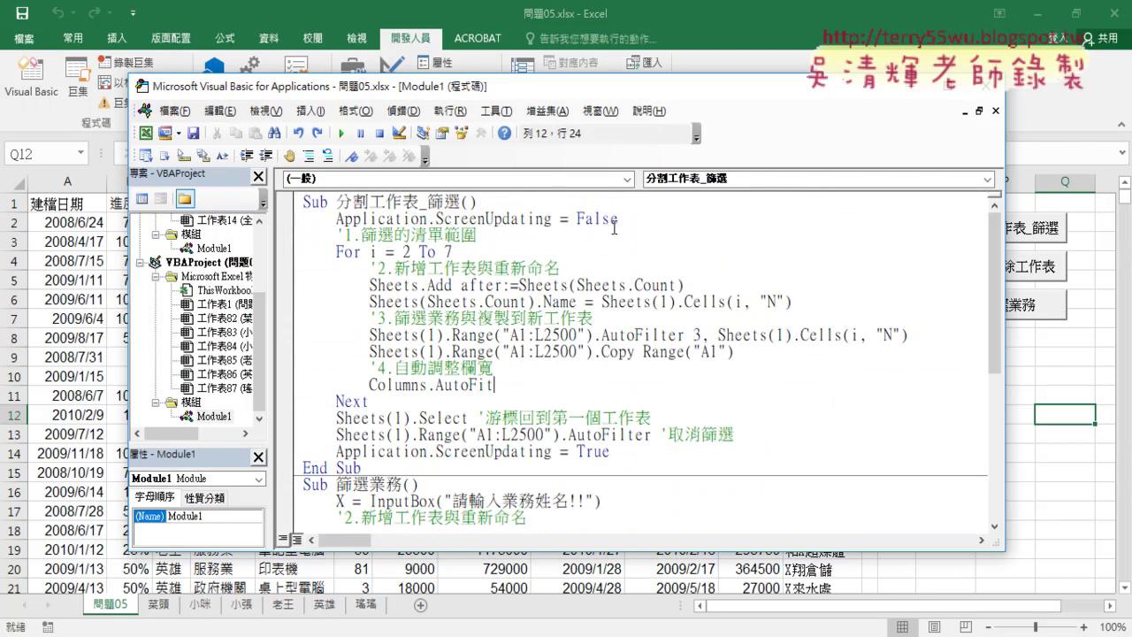
left_click_drag(618, 219, 337, 223)
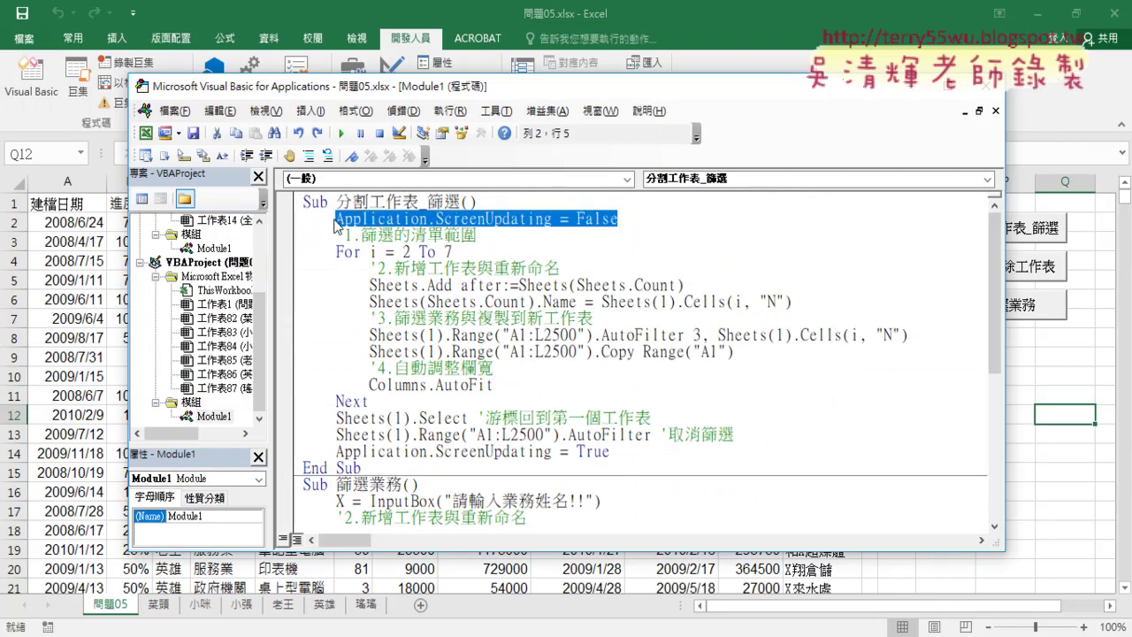
left_click_drag(426, 219, 652, 220)
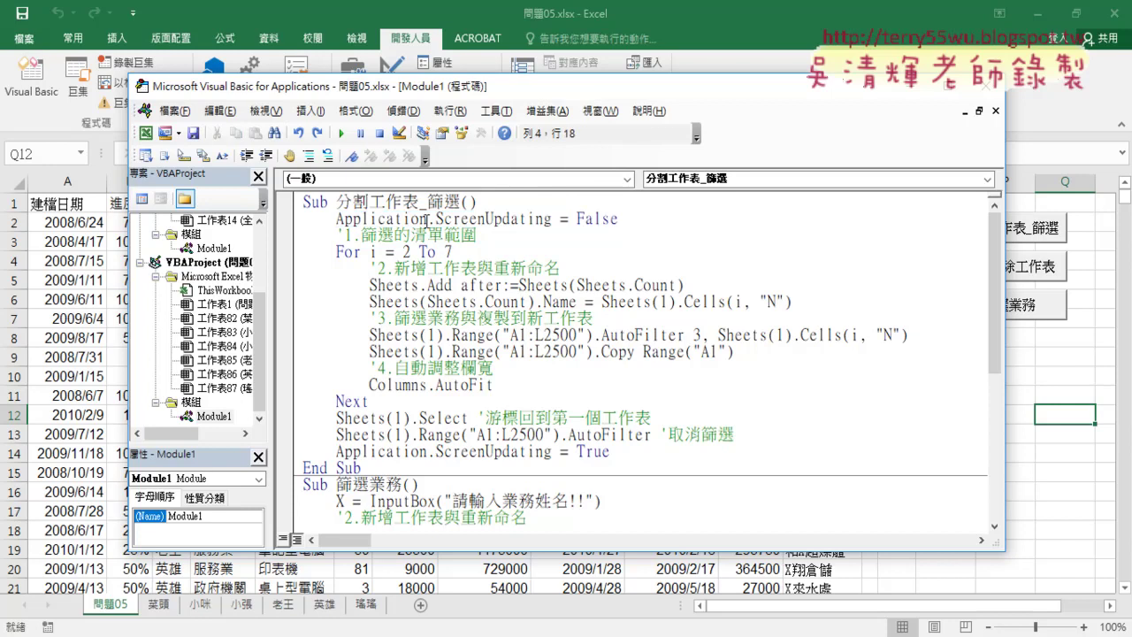
type(".")
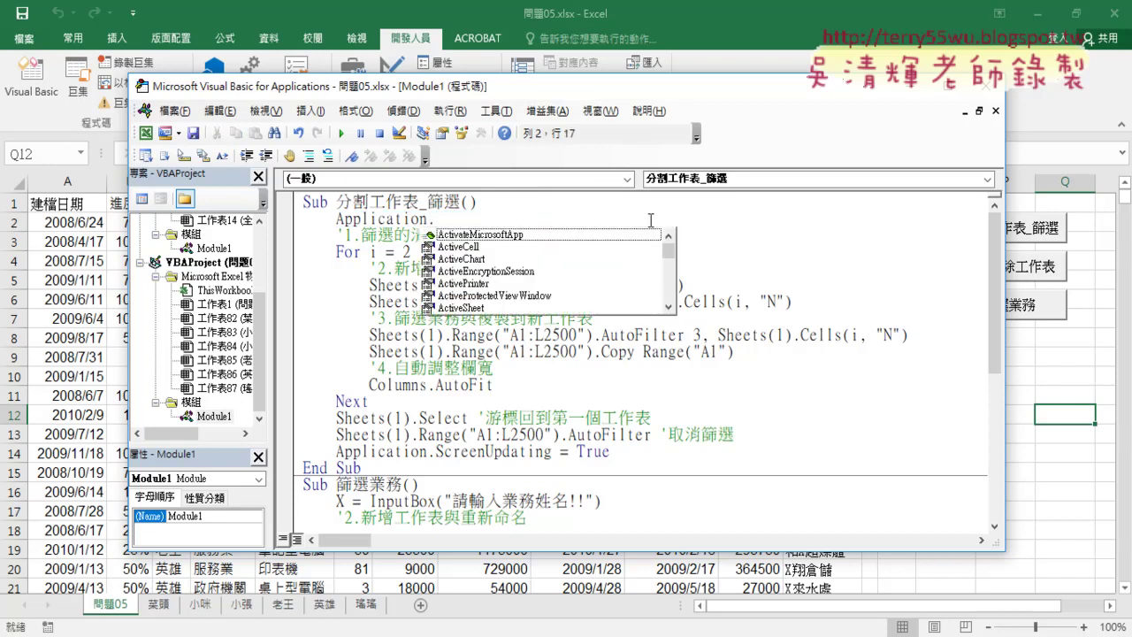
type("s")
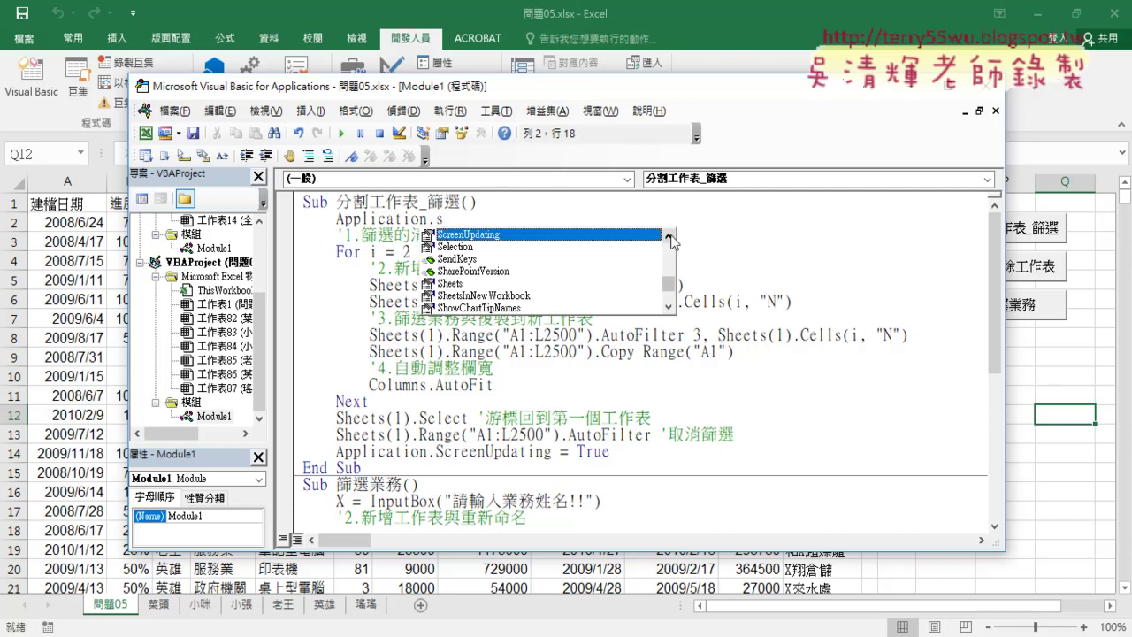
double_click(602, 234)
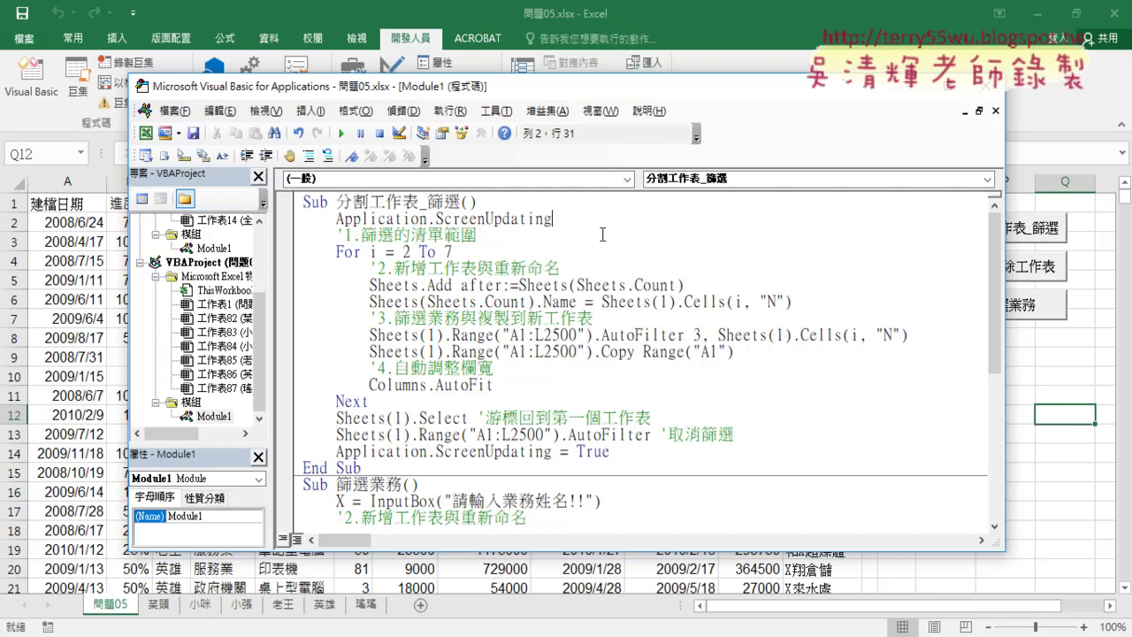
type("=")
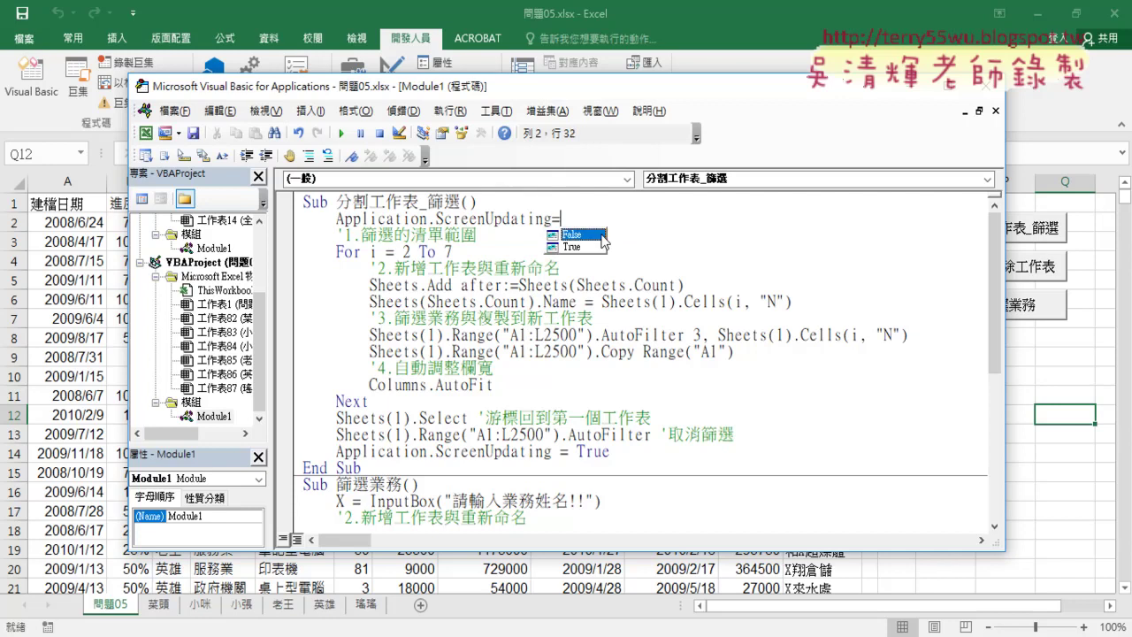
double_click(602, 236)
left_click(603, 234)
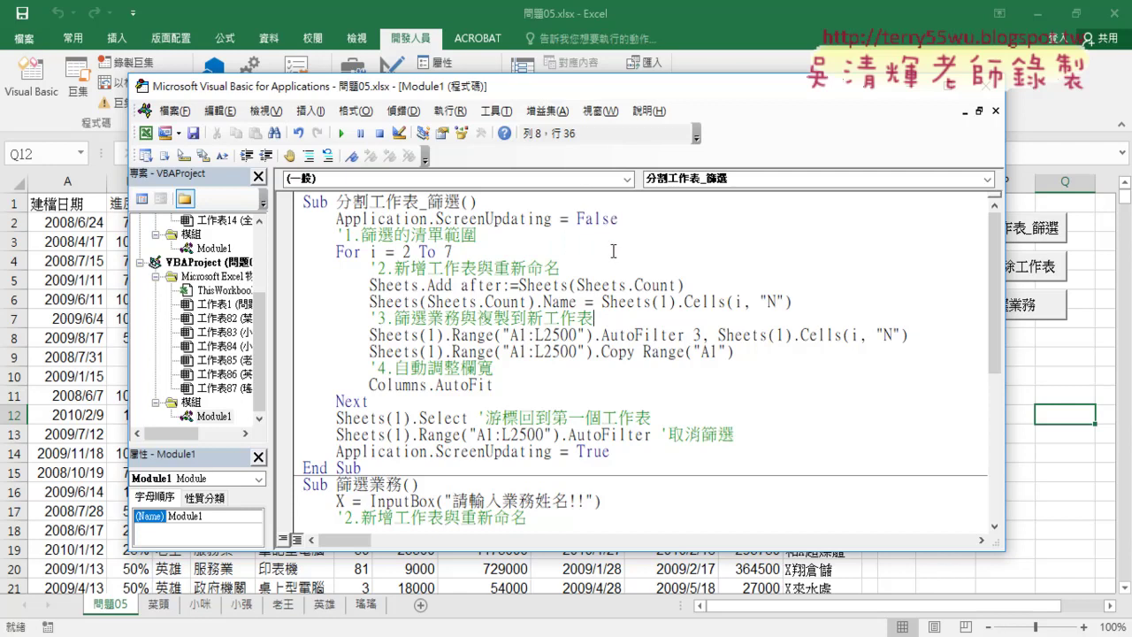
left_click_drag(619, 218, 568, 218)
left_click_drag(433, 218, 551, 219)
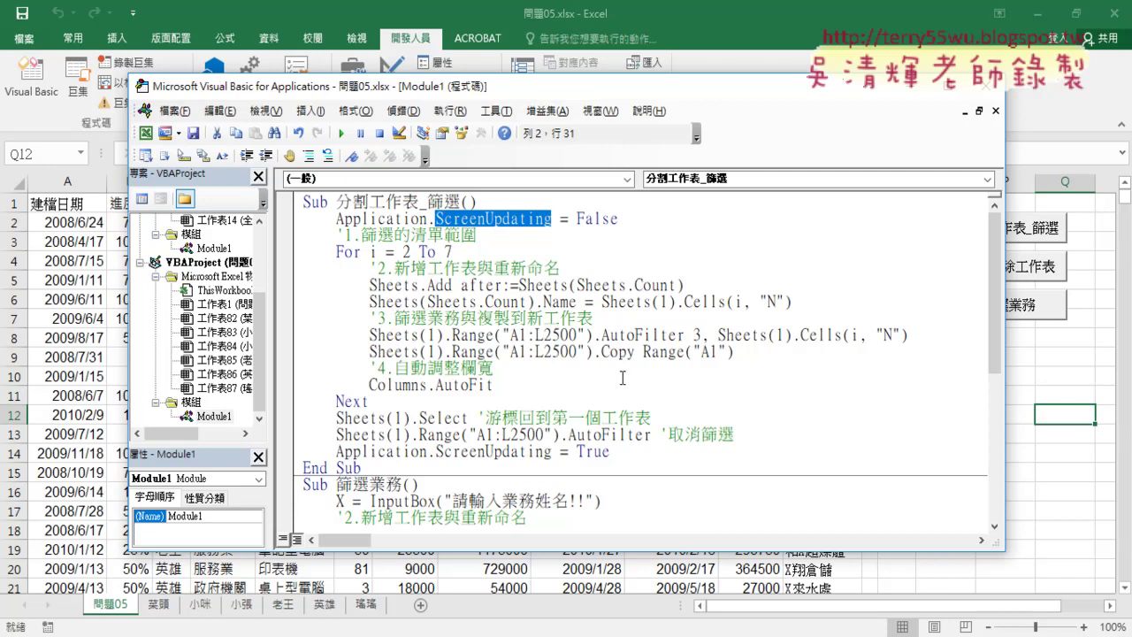
left_click_drag(694, 336, 911, 336)
left_click(719, 336)
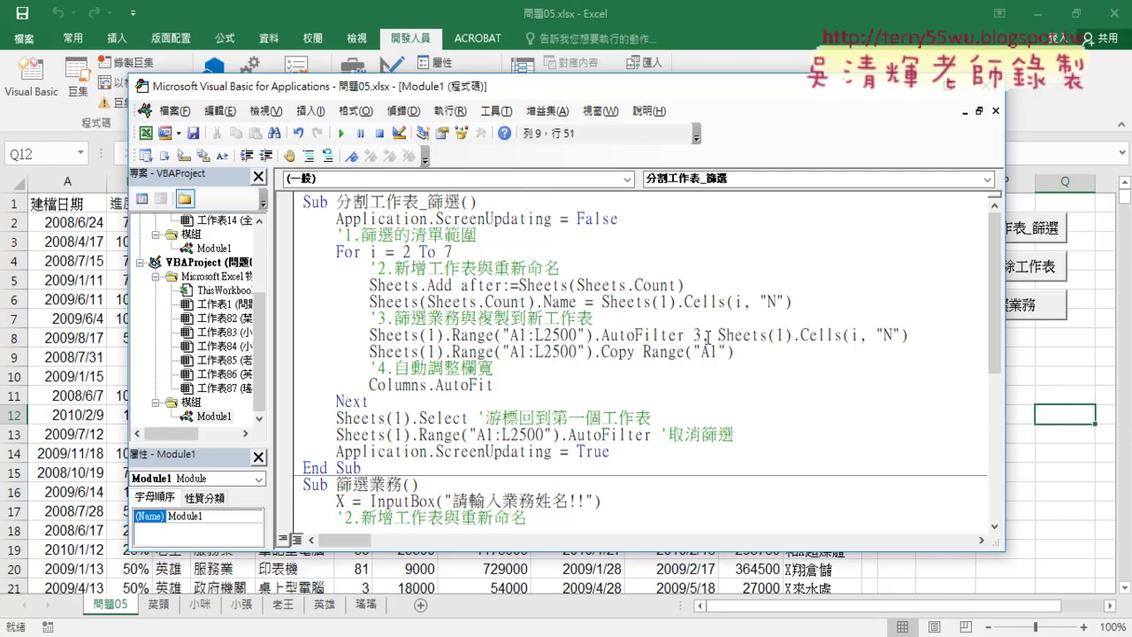
Step: Copy the AutoFilter field and criteria argument names from 326班級成績查詢.xlsm's Module1, then close it
left_click(215, 249)
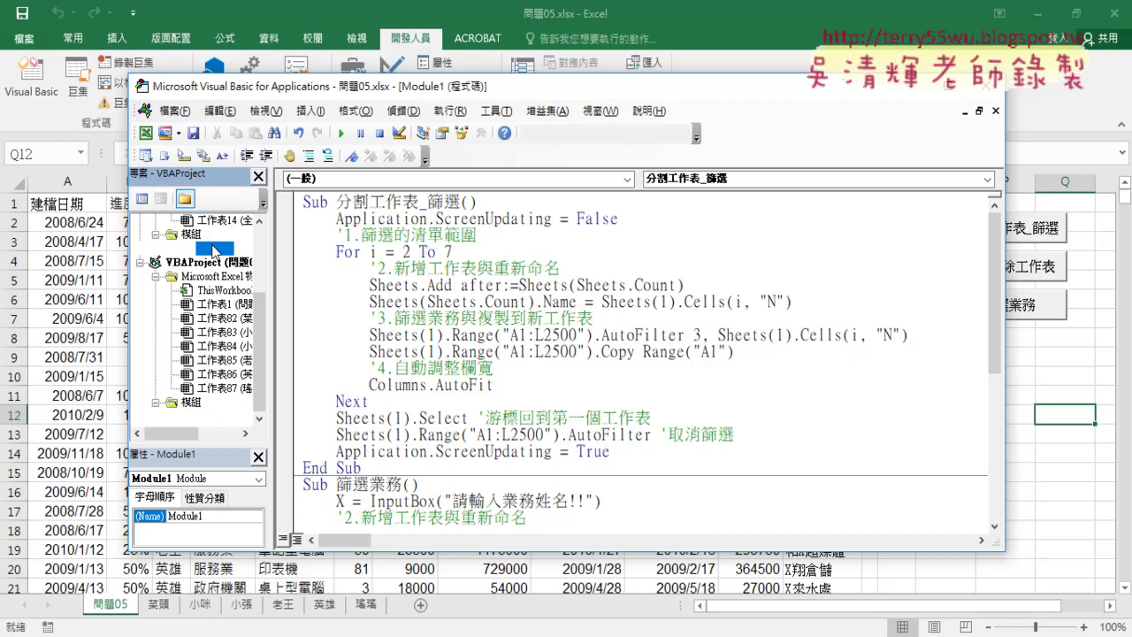
double_click(215, 249)
scroll(635, 372, "down", 3)
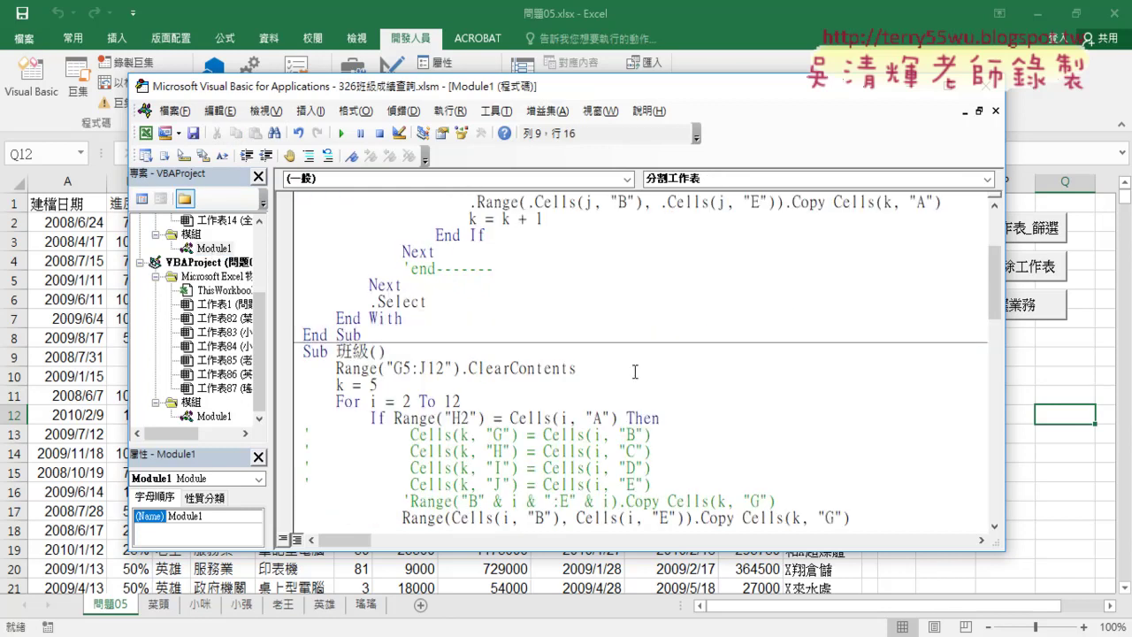
scroll(636, 372, "down", 3)
scroll(635, 372, "down", 3)
scroll(635, 371, "down", 3)
scroll(635, 372, "down", 3)
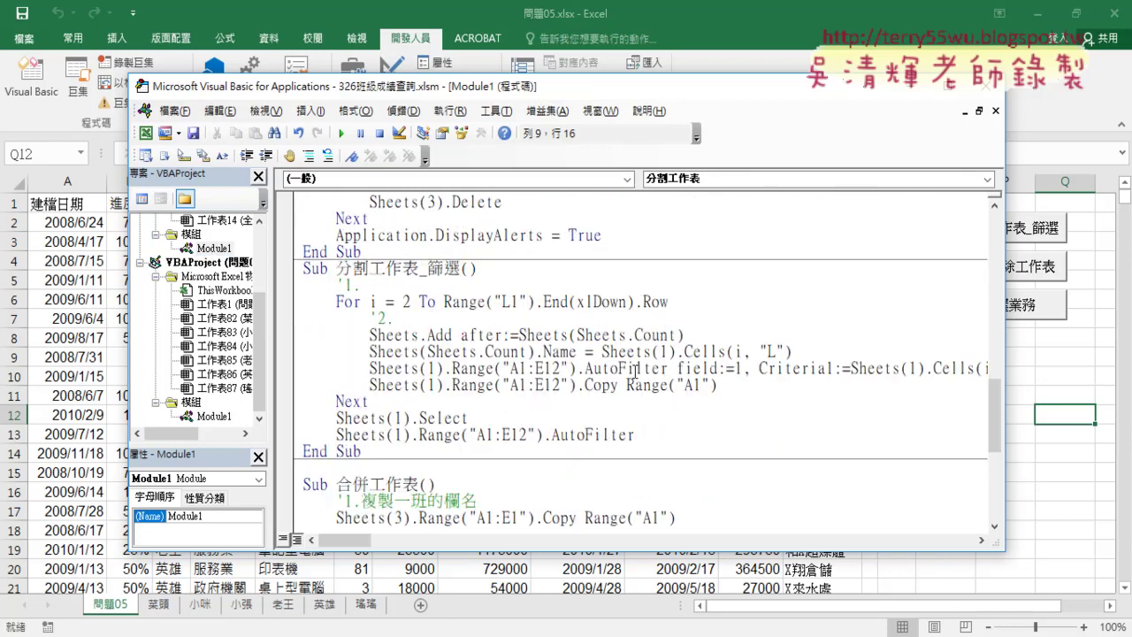
mouse_move(676, 370)
left_mouse_down()
mouse_move(885, 376)
mouse_move(851, 370)
left_mouse_up()
key("ctrl+c")
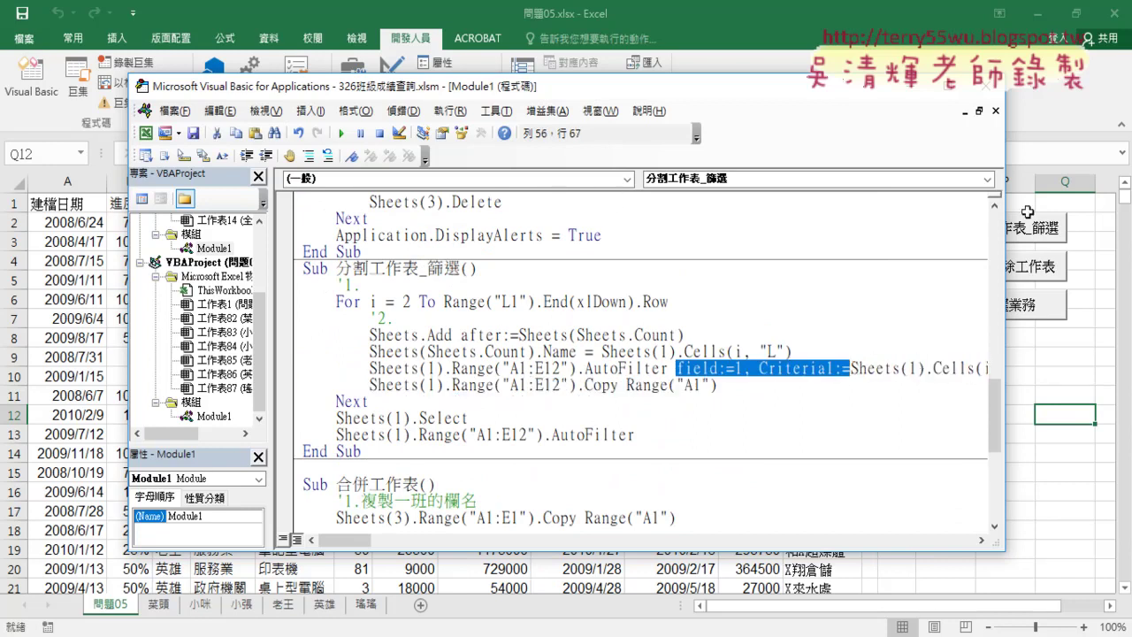
left_click(996, 110)
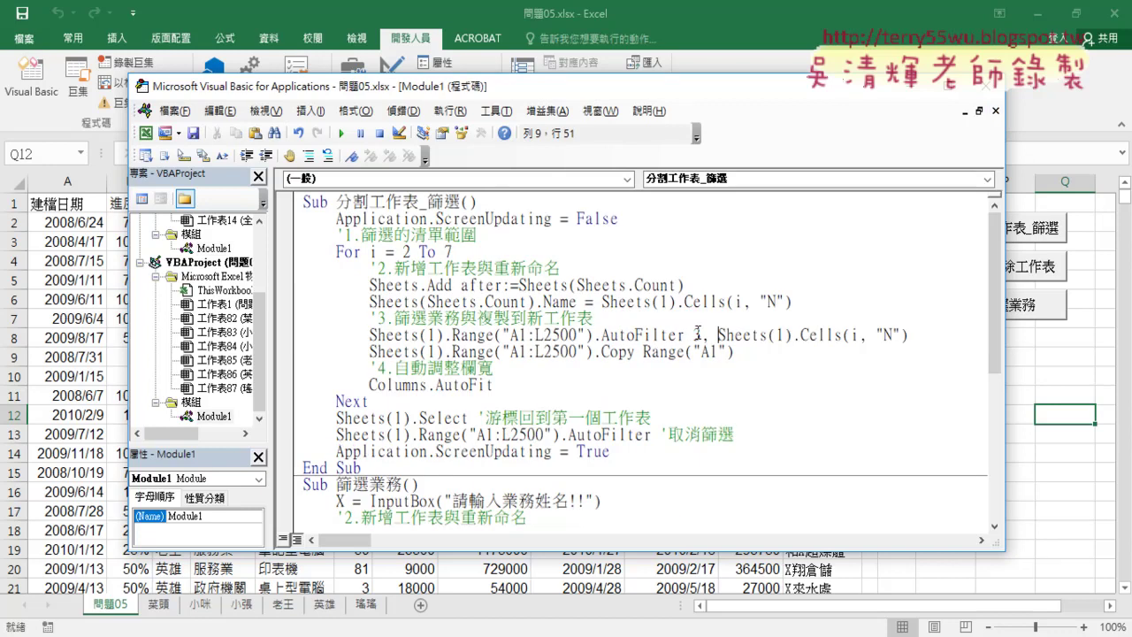
Step: Paste the named arguments into the AutoFilter line, set field to 3, then delete the field:= and Criteria1:= labels
left_click_drag(694, 334, 717, 334)
key("ctrl+v")
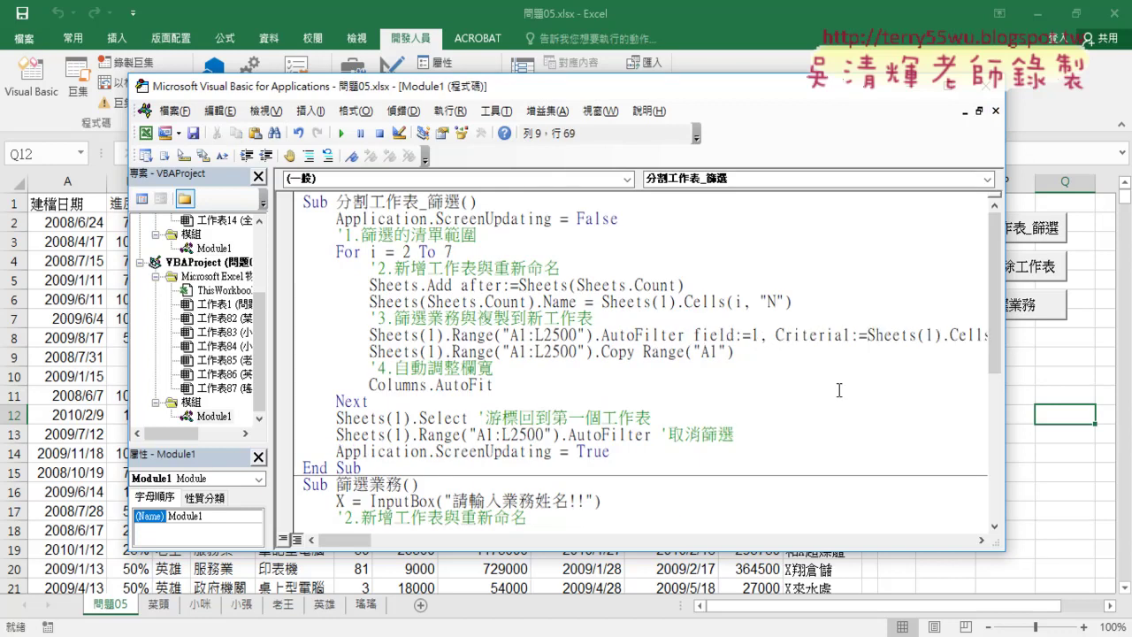
left_click_drag(694, 335, 758, 335)
type("3")
left_click_drag(853, 334, 845, 334)
left_click(888, 334)
left_click(701, 336)
left_click(839, 336)
left_click_drag(693, 336, 755, 332)
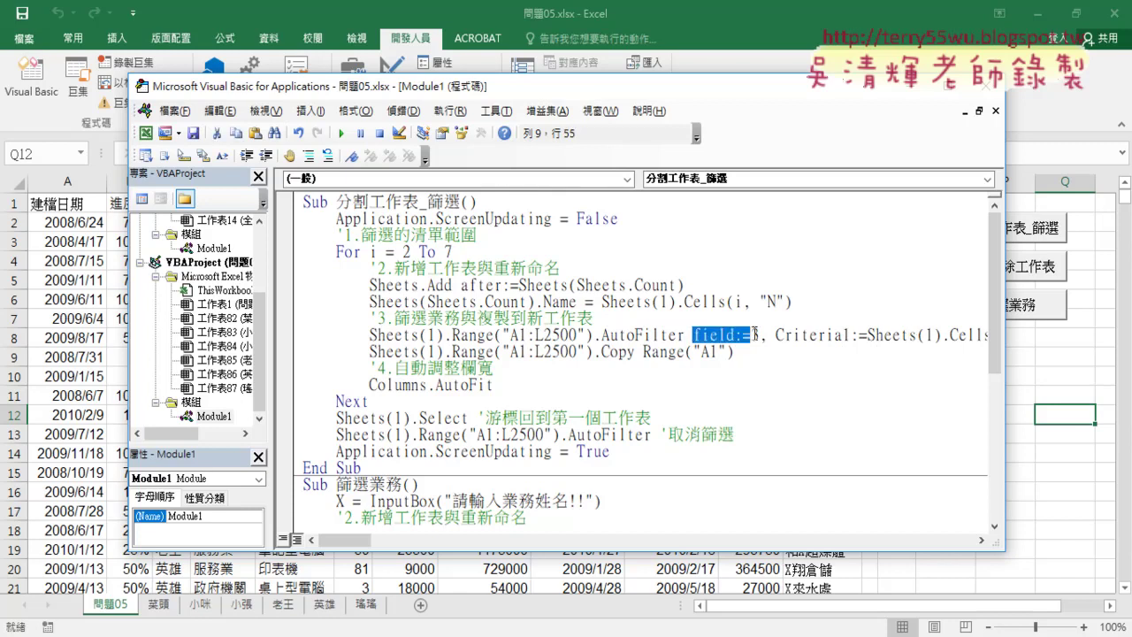
key("Delete")
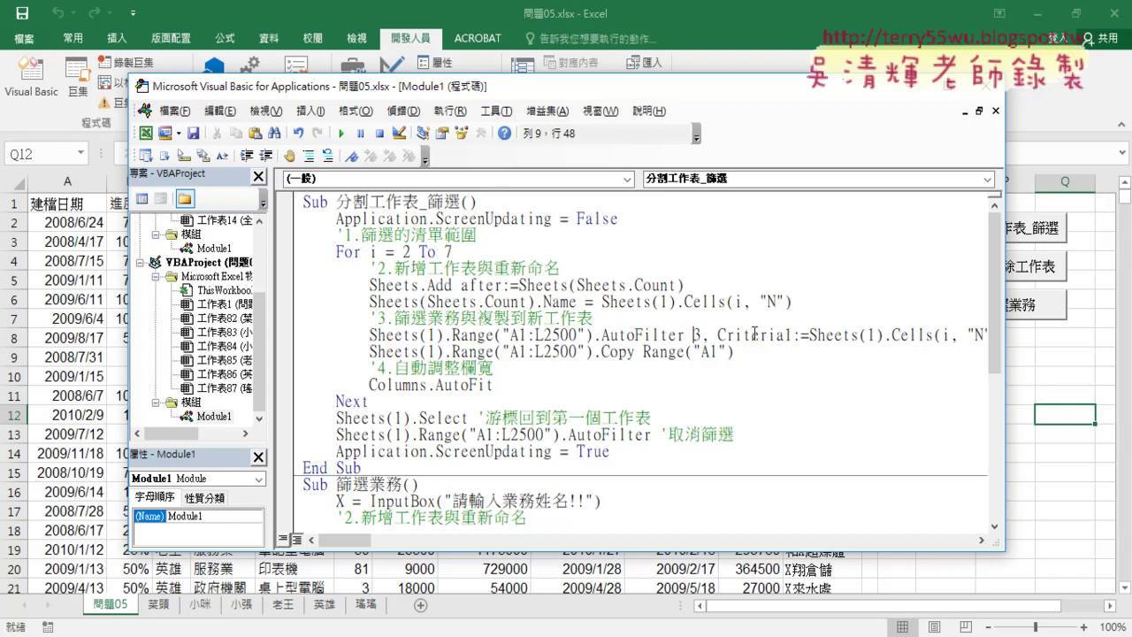
left_click_drag(718, 335, 808, 335)
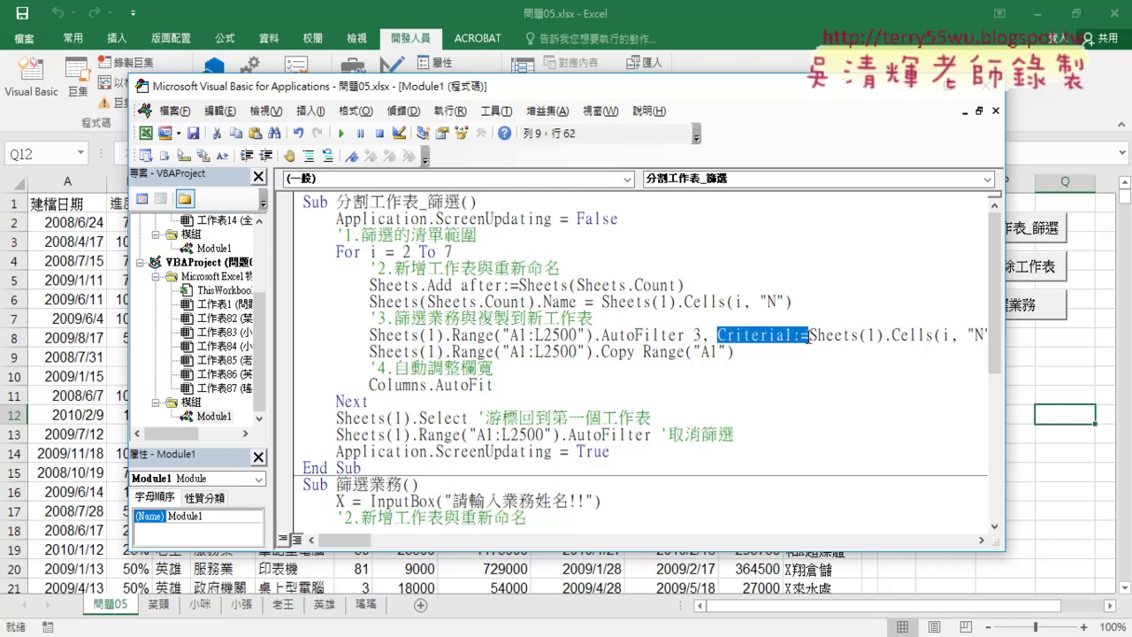
key("Delete")
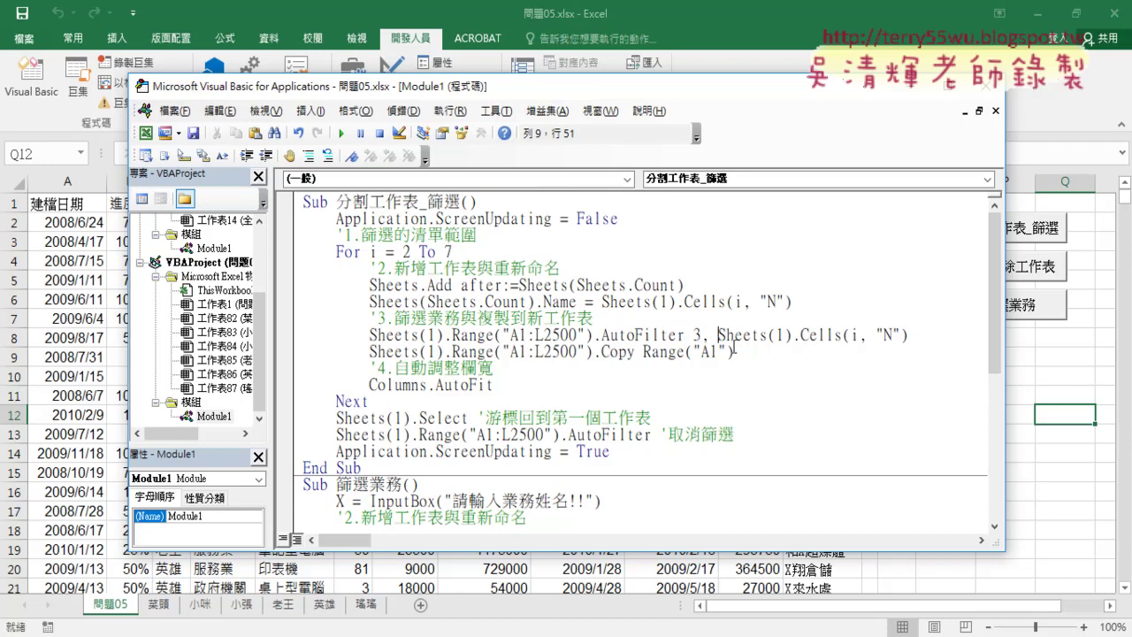
Step: Try Criterial:= and field:=3 arguments, then cut everything after AutoFilter
type("Criterial:=field:=")
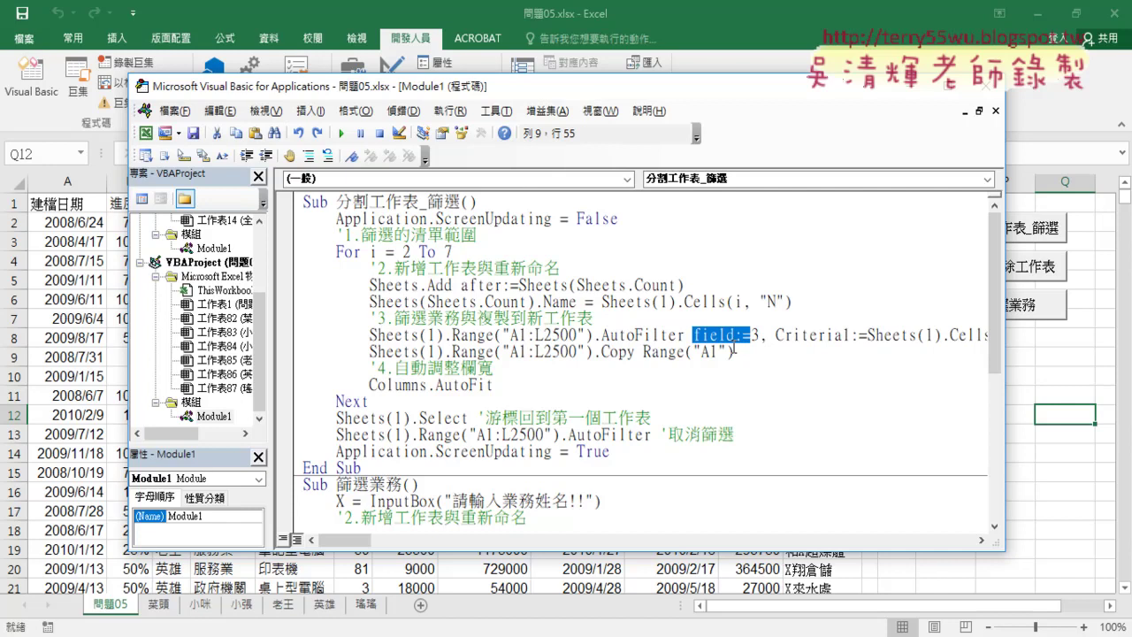
left_click_drag(766, 335, 694, 336)
key("End")
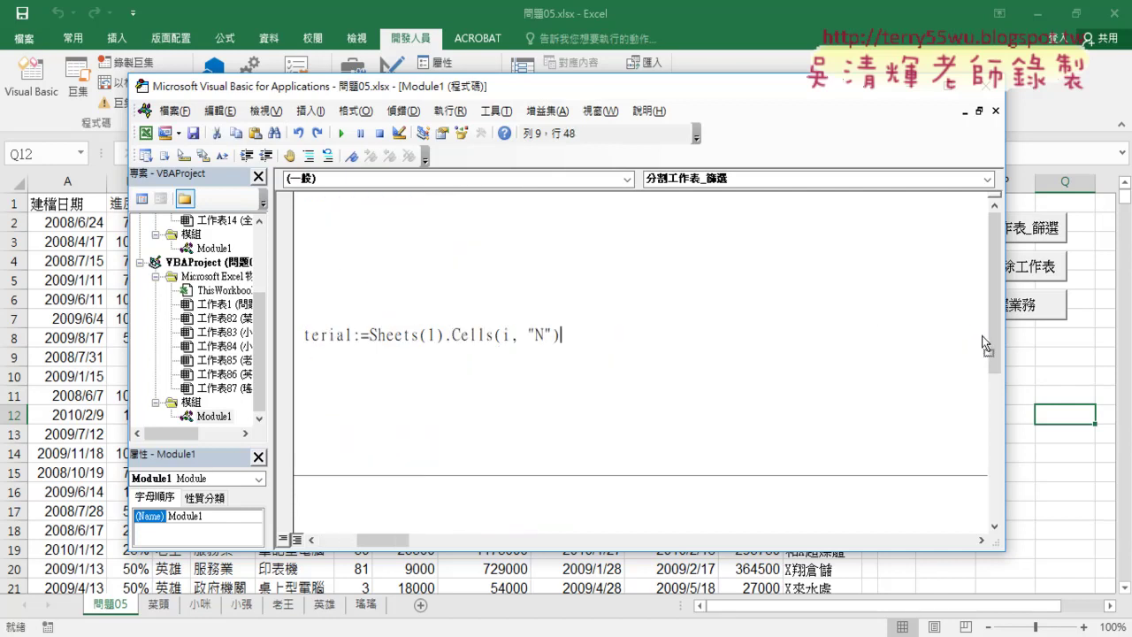
key("End")
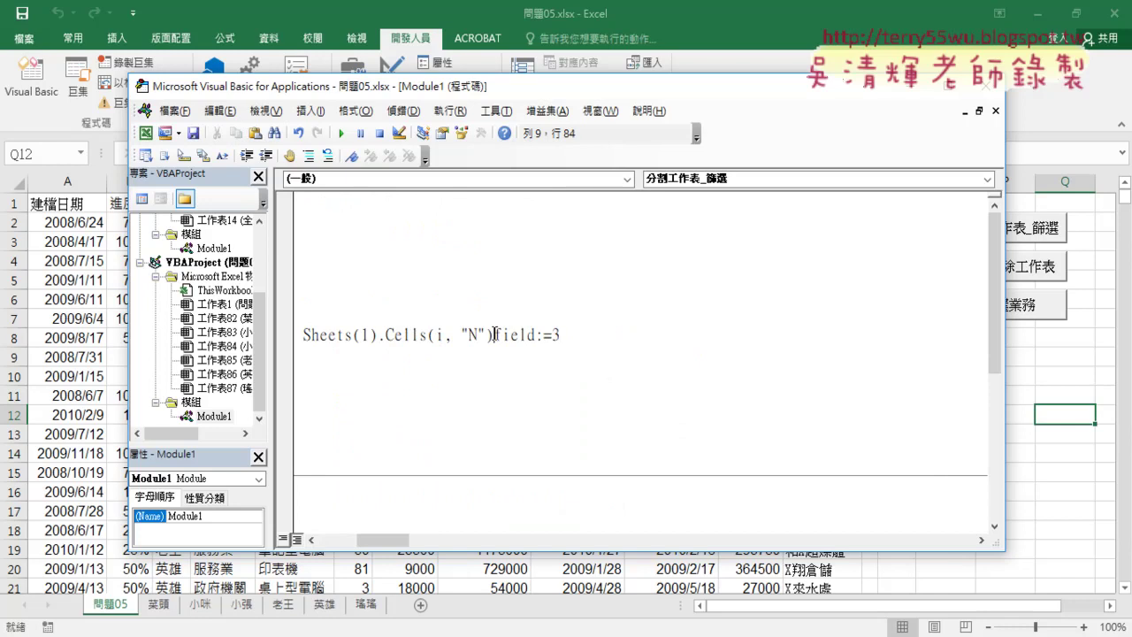
type(",")
key("Left")
key("Left")
key("Left")
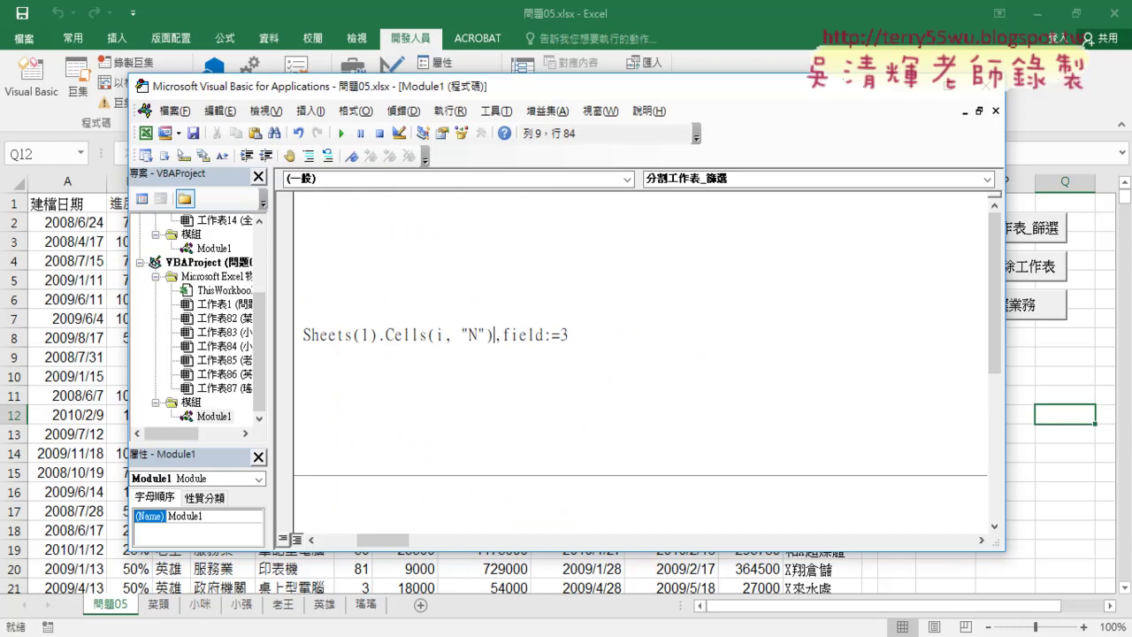
key("Left")
key("Left")
key("Left")
key("Left")
key("Left")
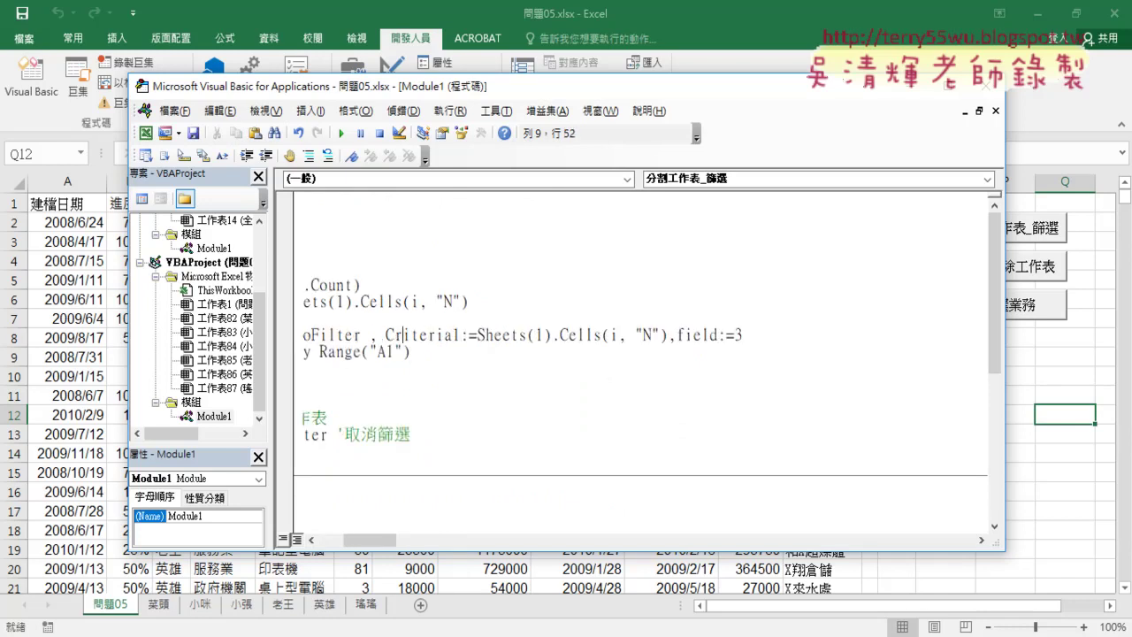
key("Left")
key("Left")
key("Left")
key("Delete")
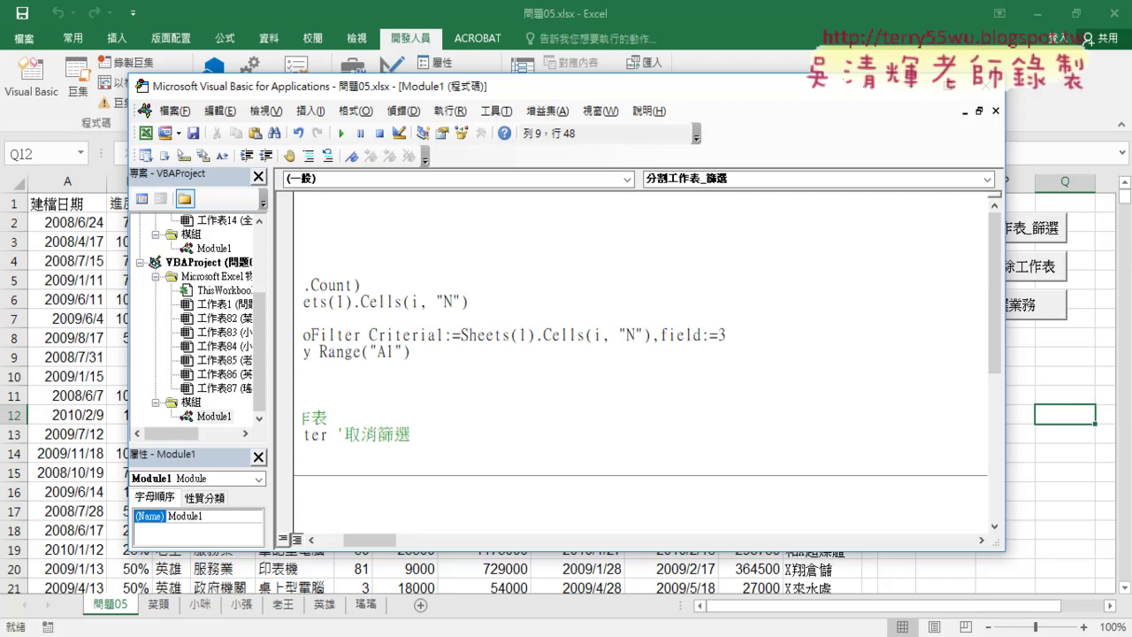
left_click_drag(459, 338, 369, 338)
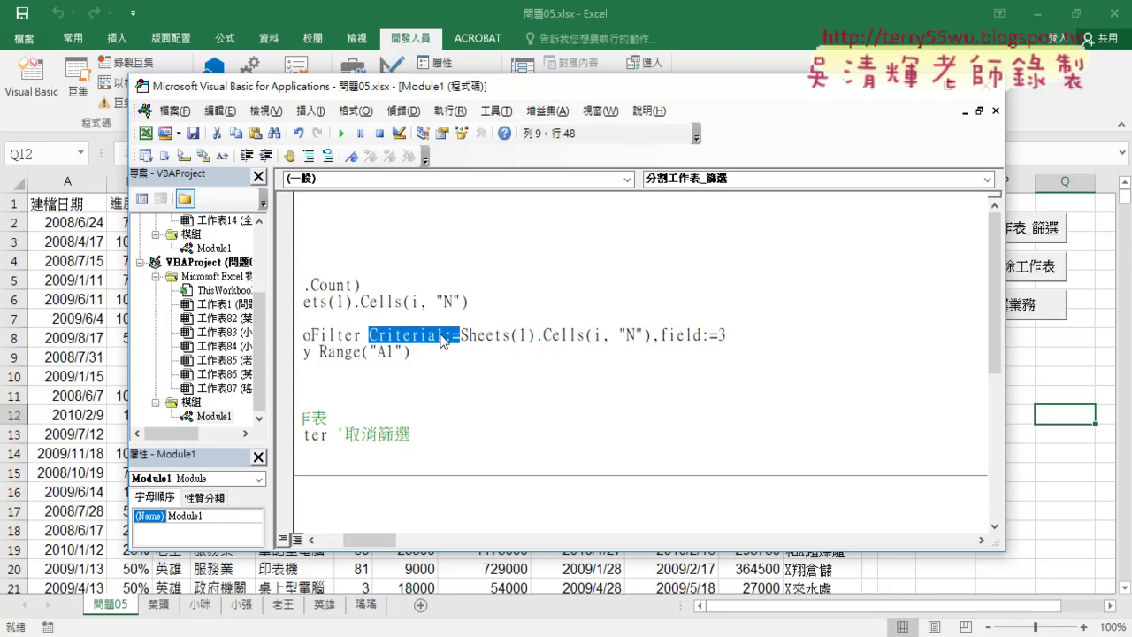
left_click_drag(361, 337, 756, 340)
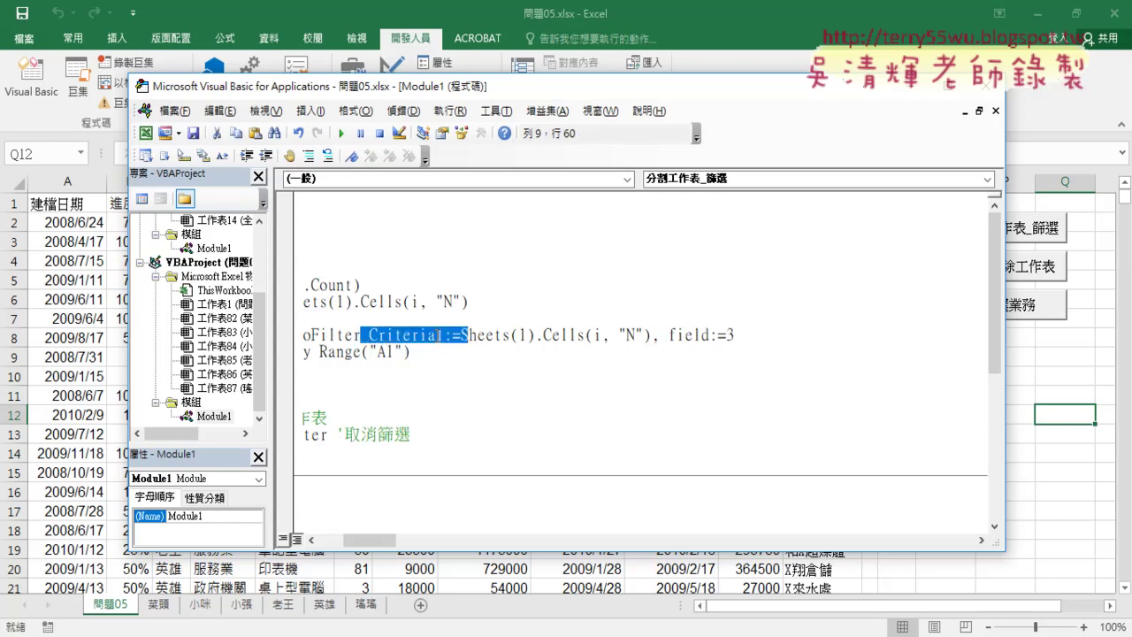
key("ctrl+x")
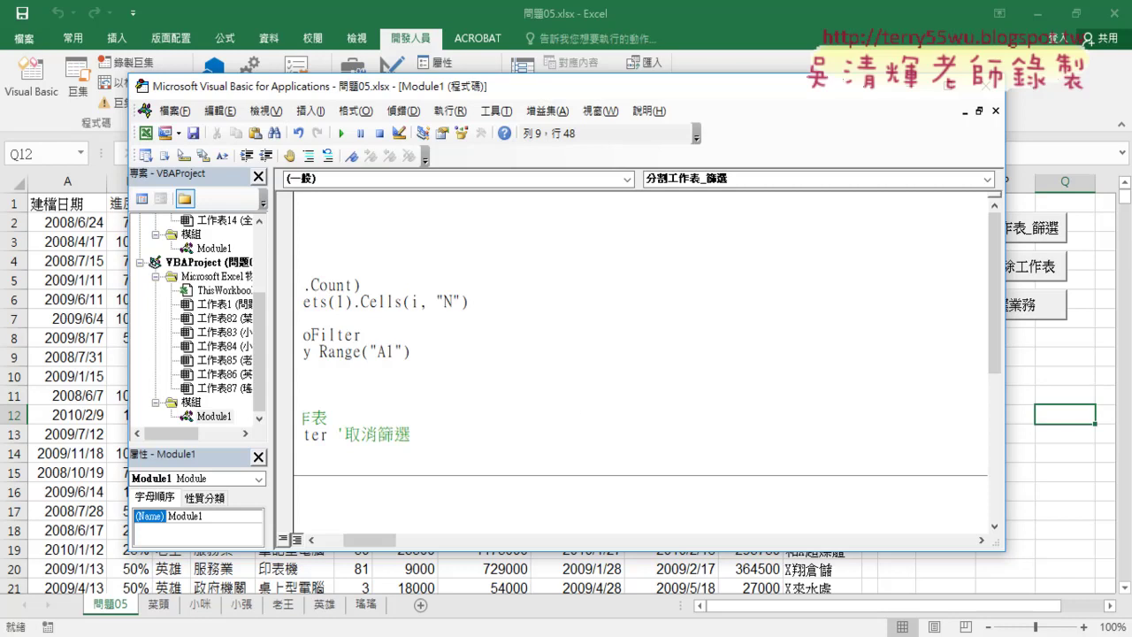
Step: Remove Sheets(1). before Range, type 3, after AutoFilter, and dismiss the compile error
left_click_drag(370, 539, 345, 540)
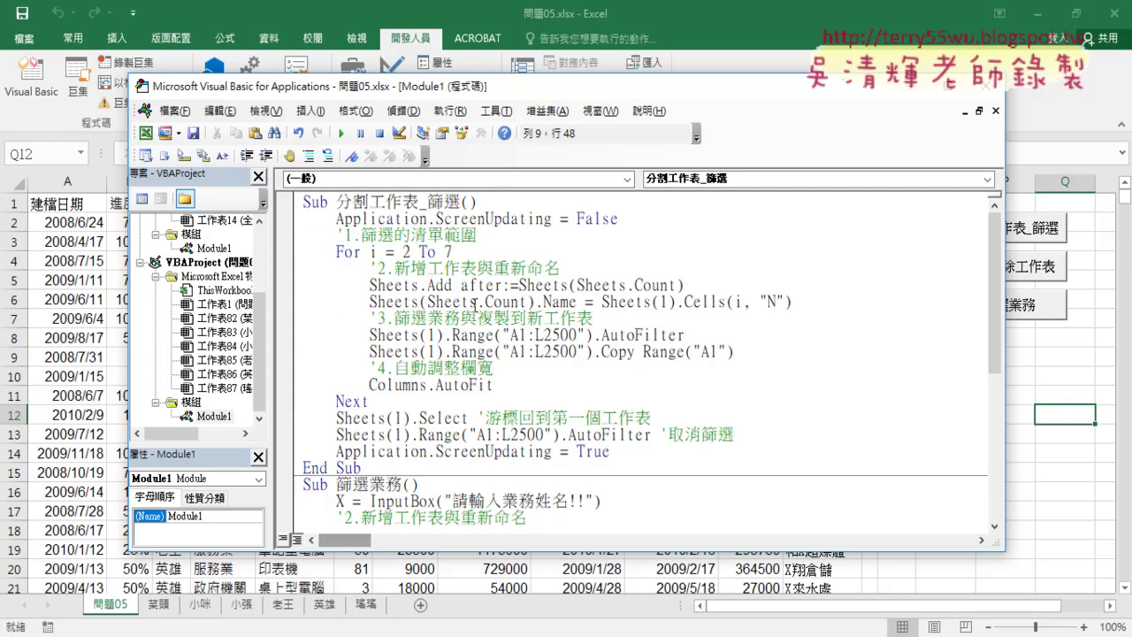
left_click_drag(452, 335, 369, 335)
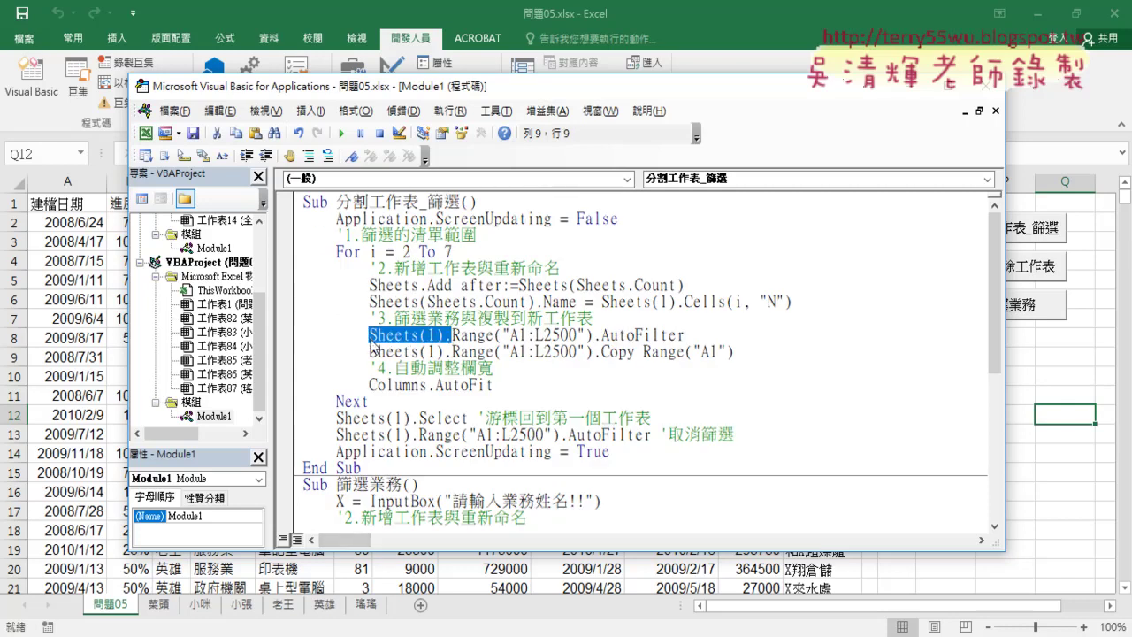
key("Delete")
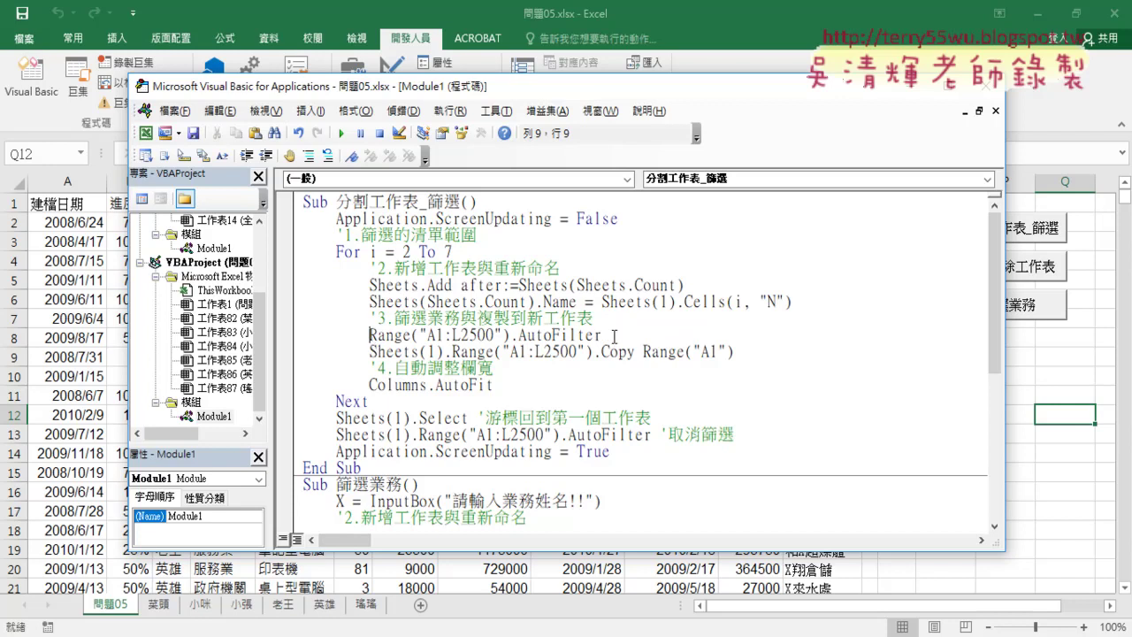
left_click(613, 334)
key("BackSpace")
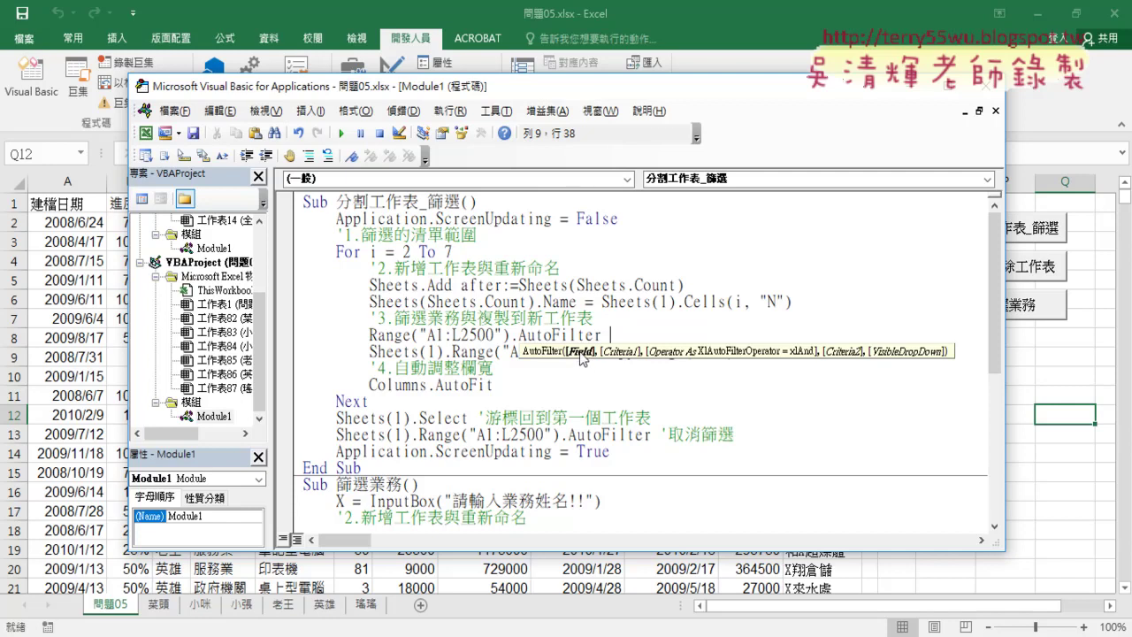
type("3")
type(",")
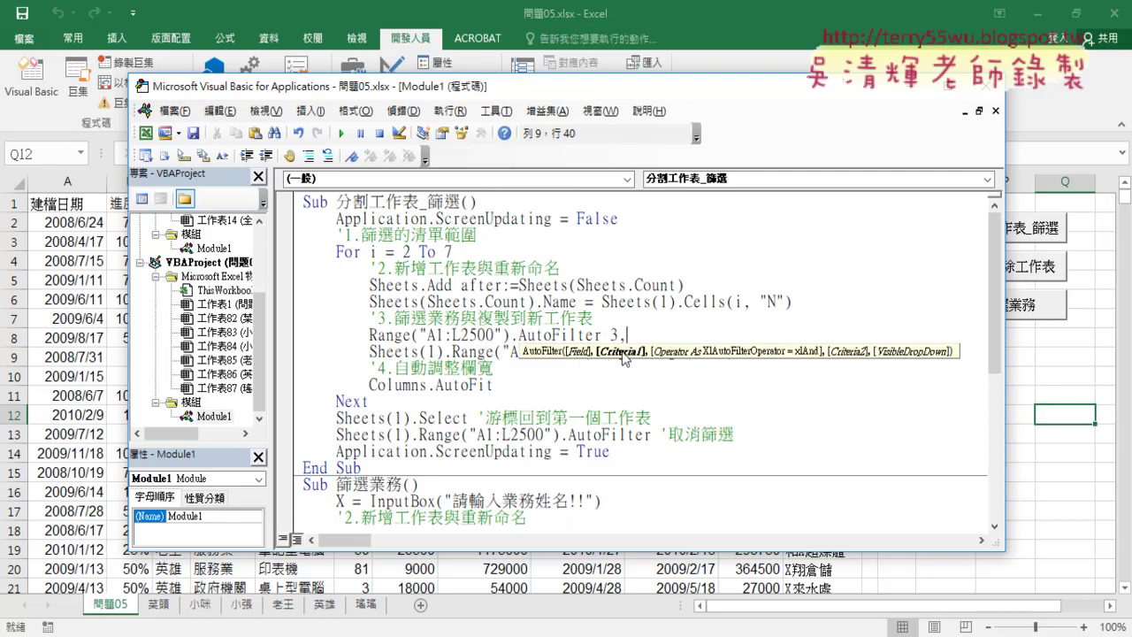
left_click(601, 305)
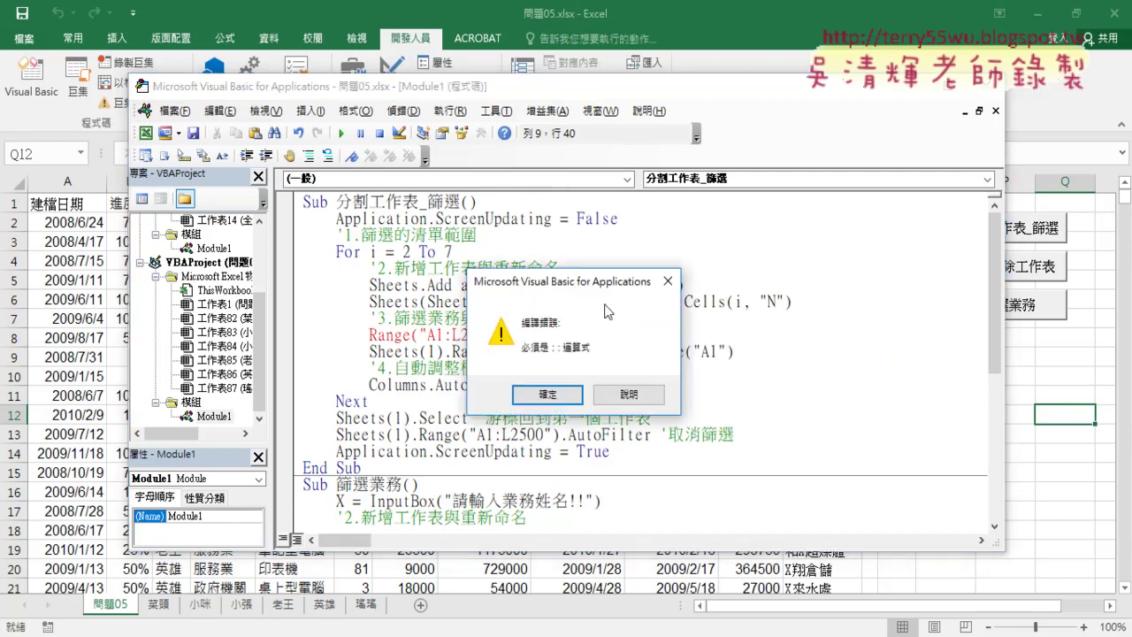
left_click(573, 398)
Step: Drag-copy Sheets(1).Cells(i, "N") to the end of the AutoFilter line
left_click_drag(601, 302, 793, 303)
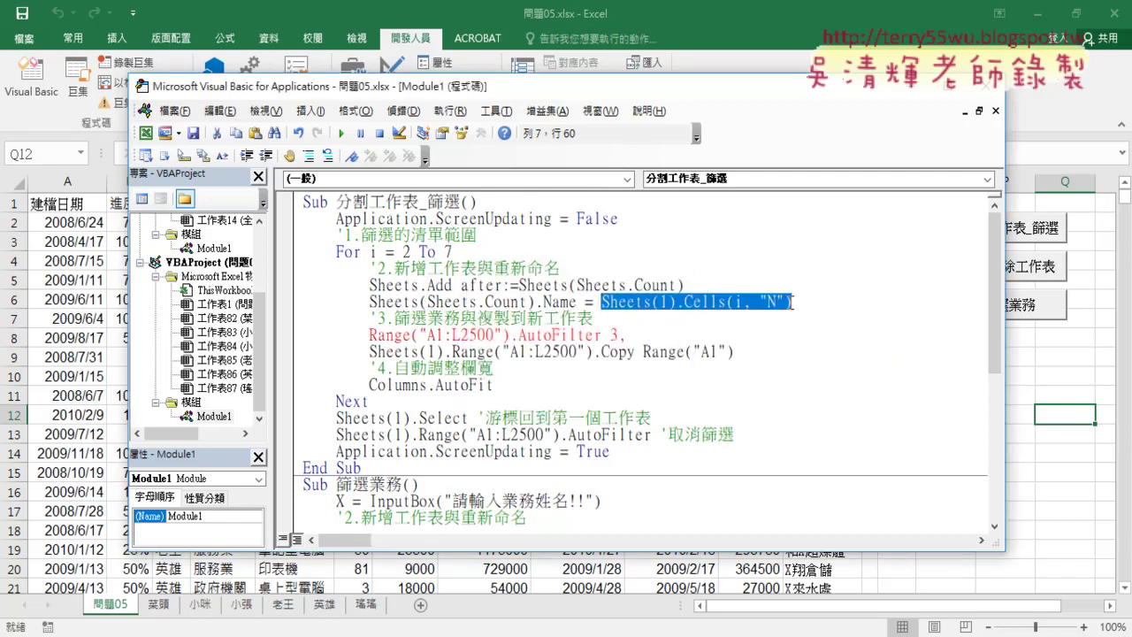
left_click_drag(715, 330, 715, 330)
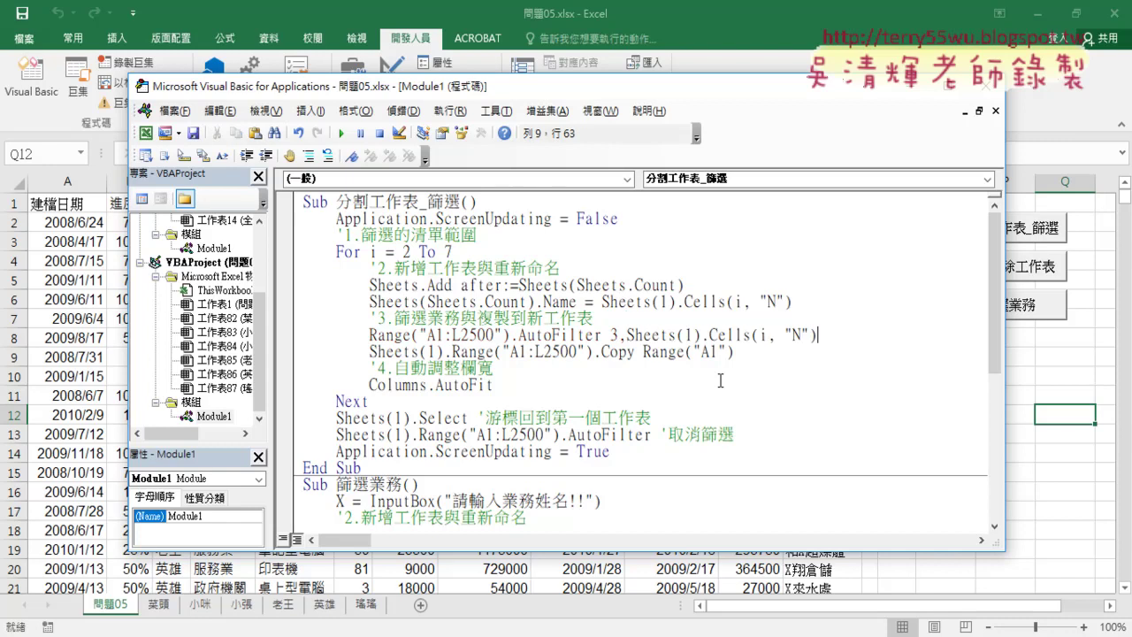
left_click(721, 381)
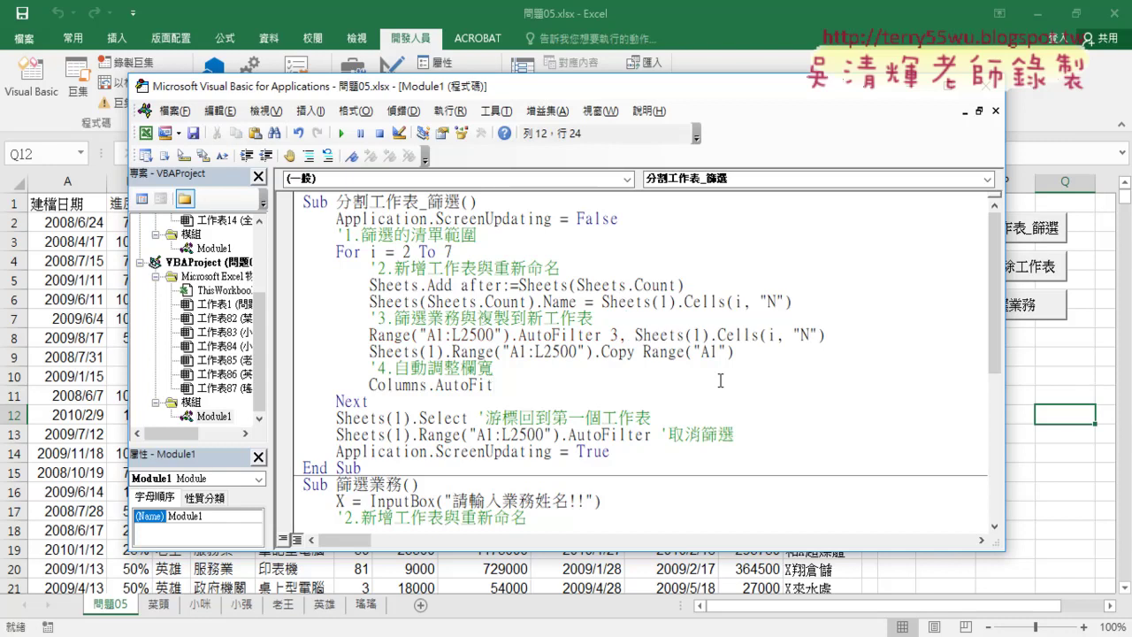
left_click(578, 336)
left_click(610, 336)
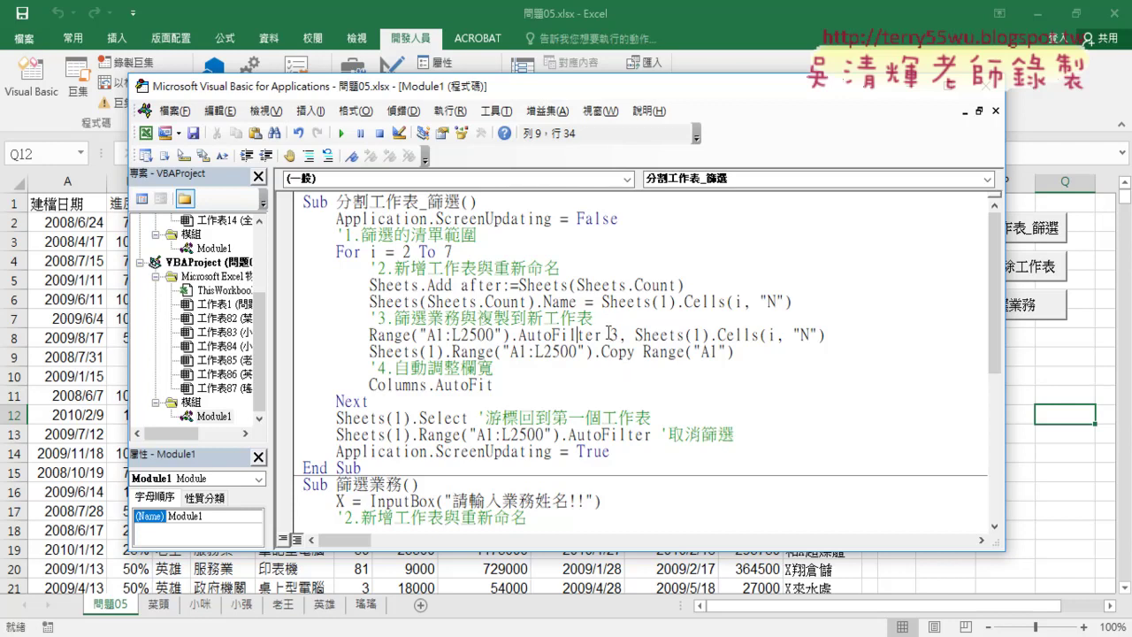
left_click_drag(518, 336, 605, 337)
left_click(581, 336)
key("F1")
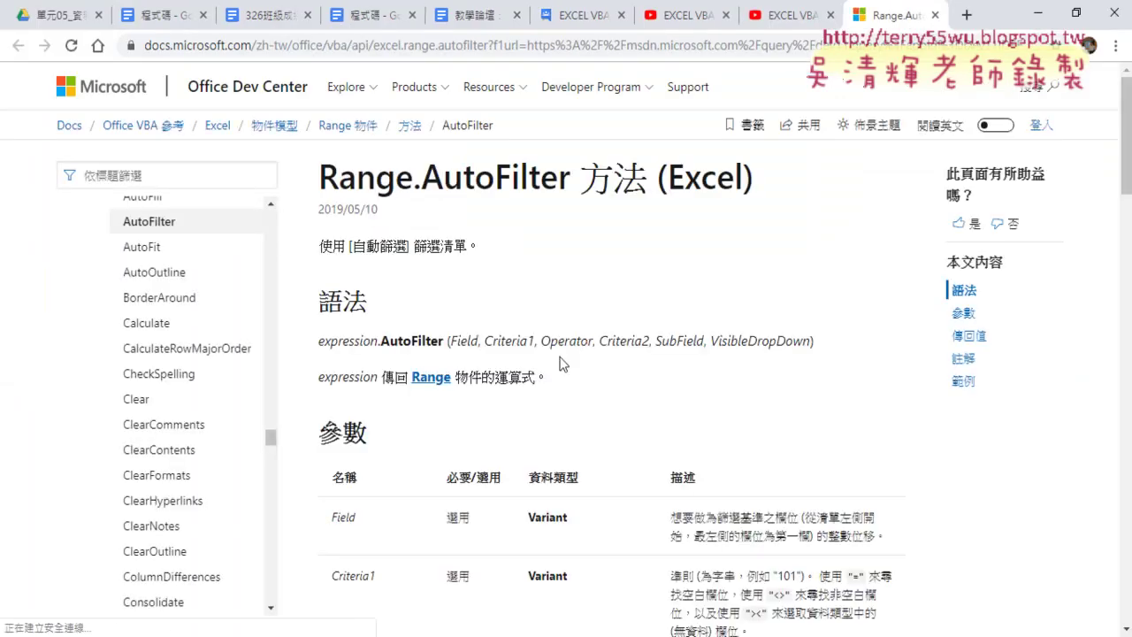
scroll(560, 363, "down", 1)
left_click_drag(451, 253, 532, 253)
left_click(562, 257)
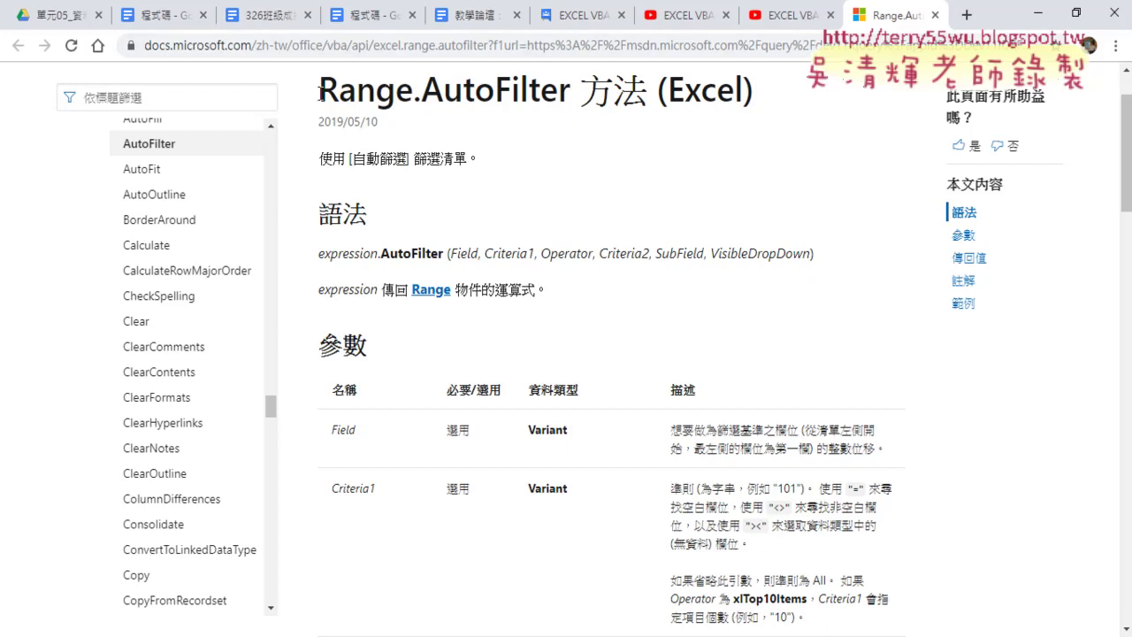
left_click_drag(319, 92, 572, 92)
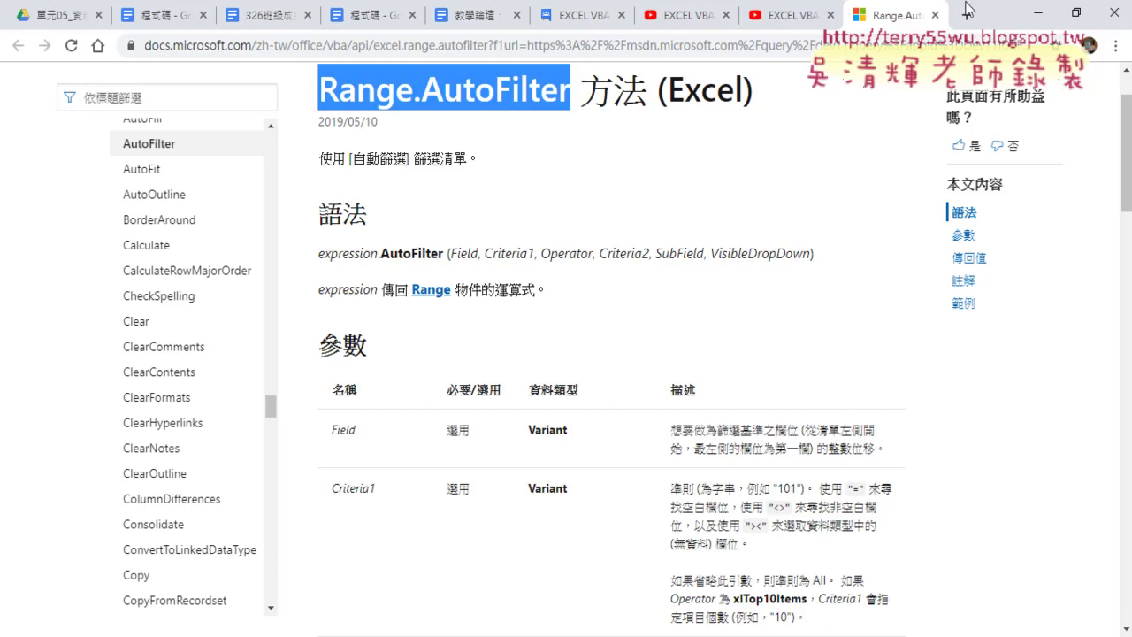
left_click(1041, 14)
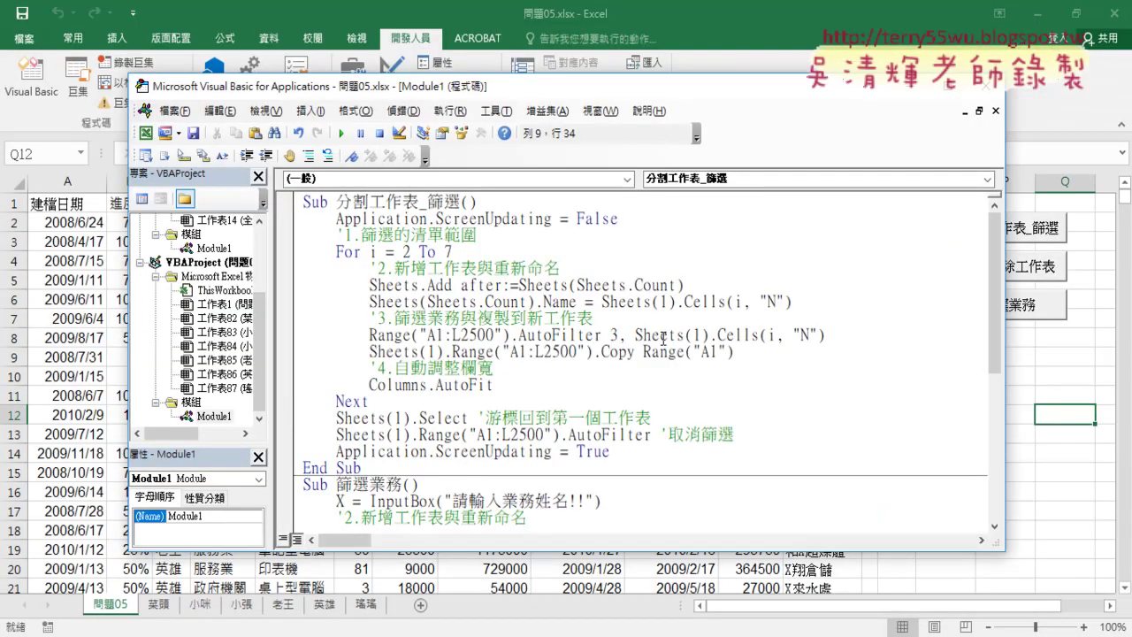
Step: Return to the sales sheet and delete all the per-salesperson sheets
left_click(610, 335)
left_click(678, 335)
left_click(1041, 363)
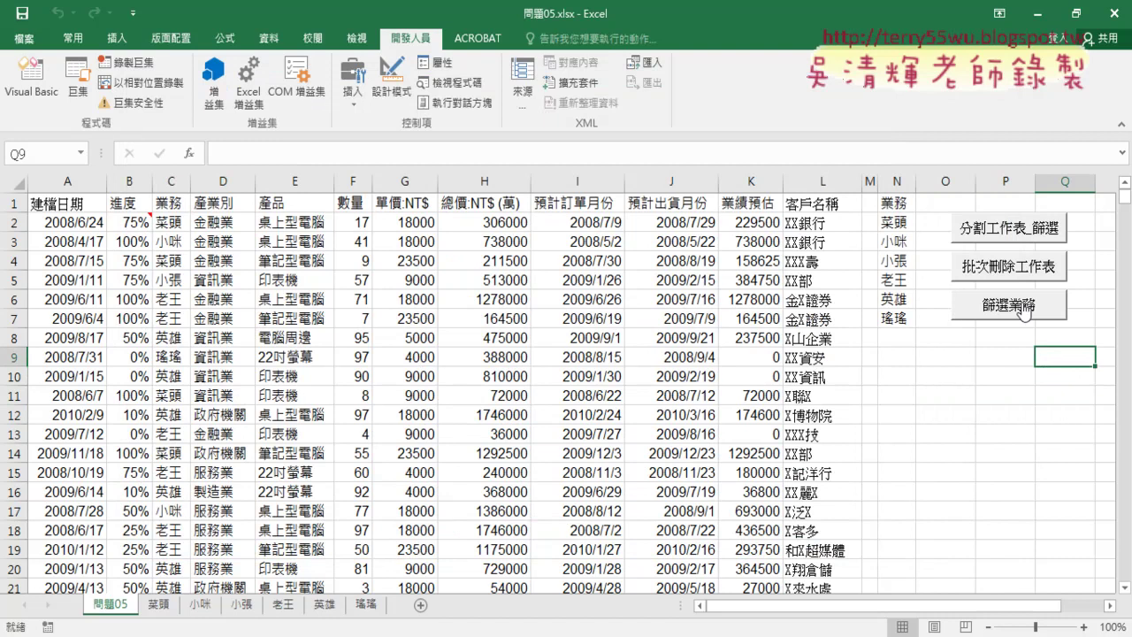
left_click(1009, 271)
Step: Run the split macro, fix its runtime error by prefixing the AutoFilter line with Sheets(1)., resume, then delete the sheets
left_click(998, 239)
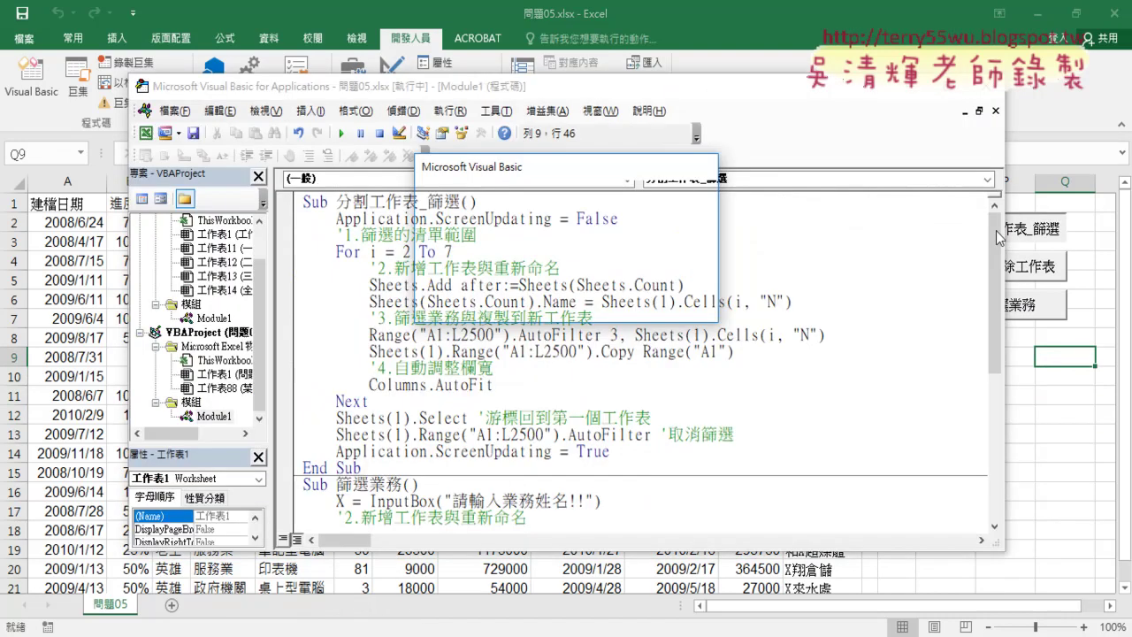
left_click(602, 303)
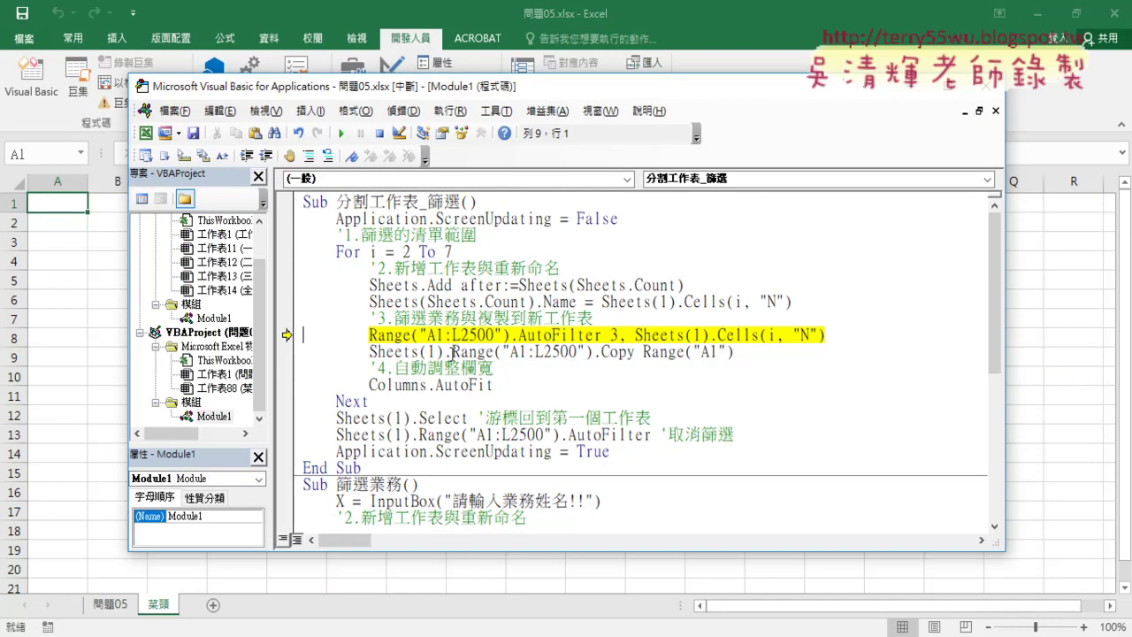
left_click_drag(451, 352, 370, 352)
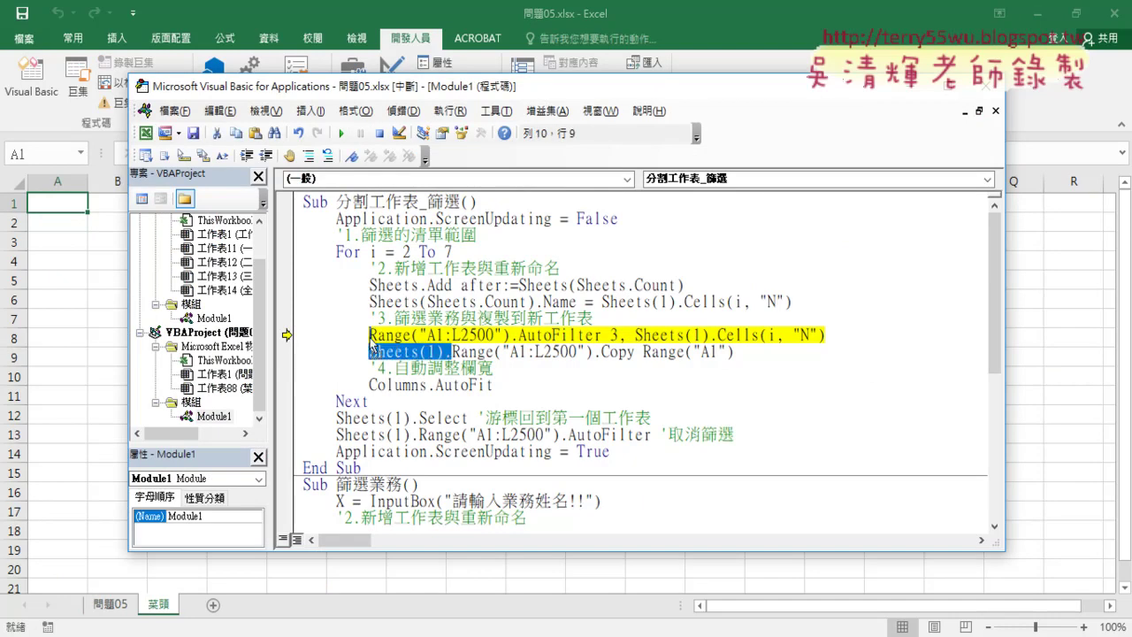
key("ctrl+c")
left_click(370, 336)
key("ctrl+v")
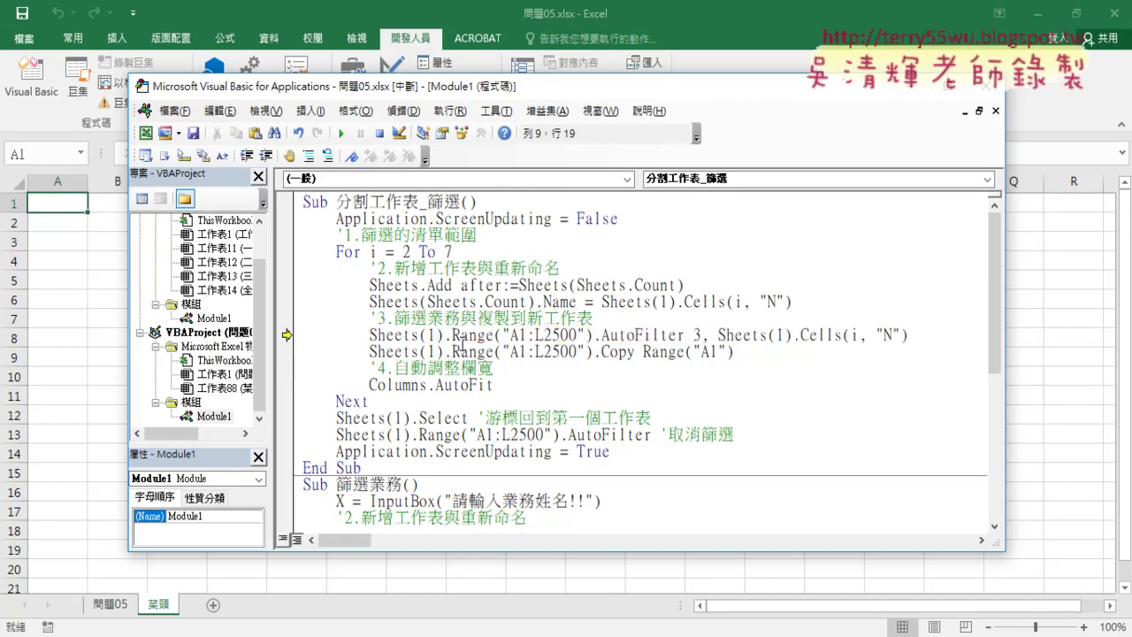
left_click_drag(452, 335, 368, 335)
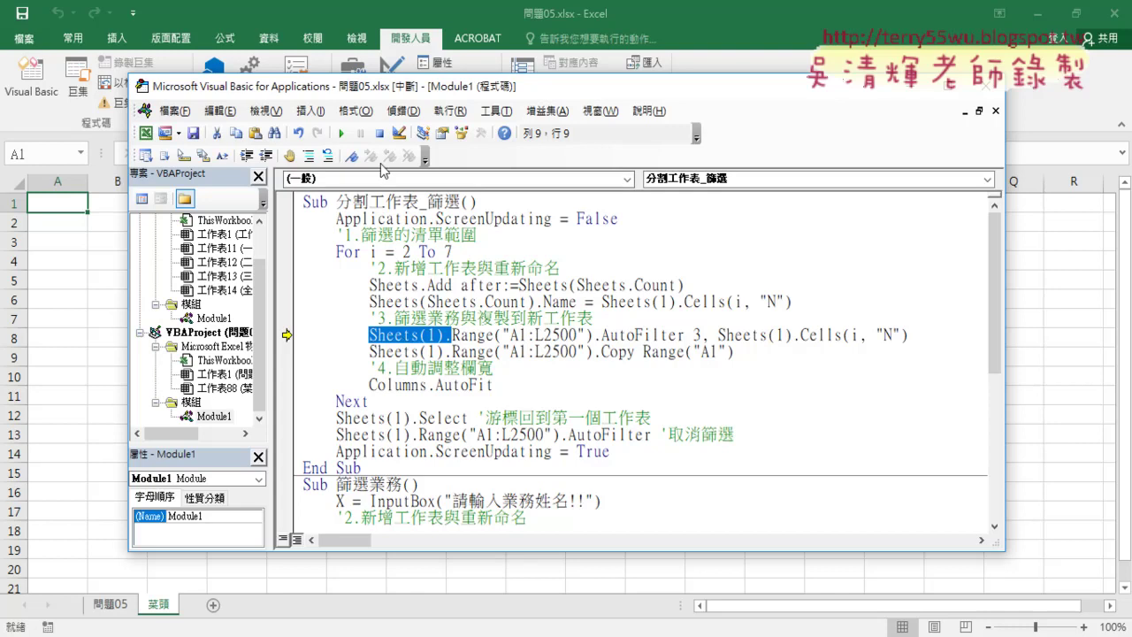
left_click(343, 135)
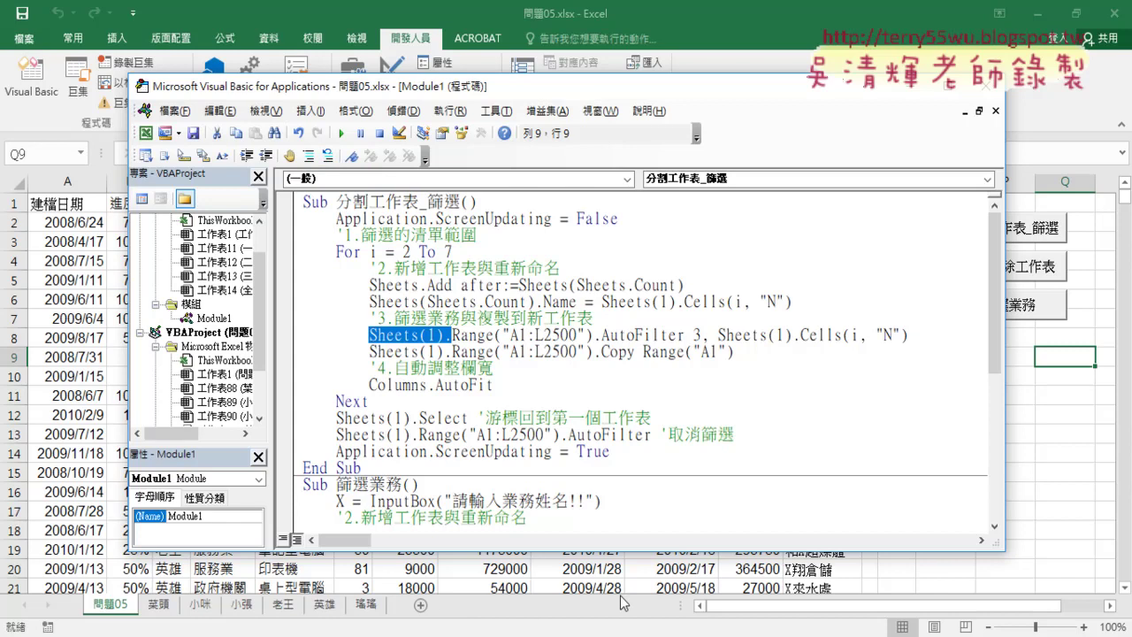
left_click(905, 576)
left_click(1015, 274)
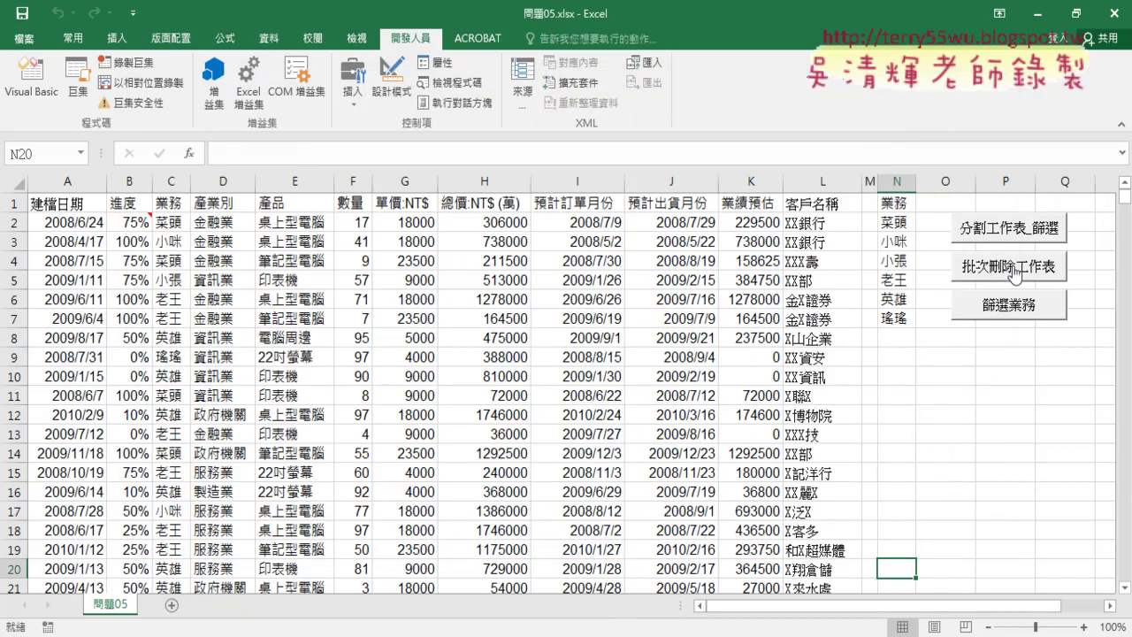
Step: Open the VBA editor, select the 批次刪除工作表 procedure, then scroll back up to 分割工作表_篩選
left_click(31, 78)
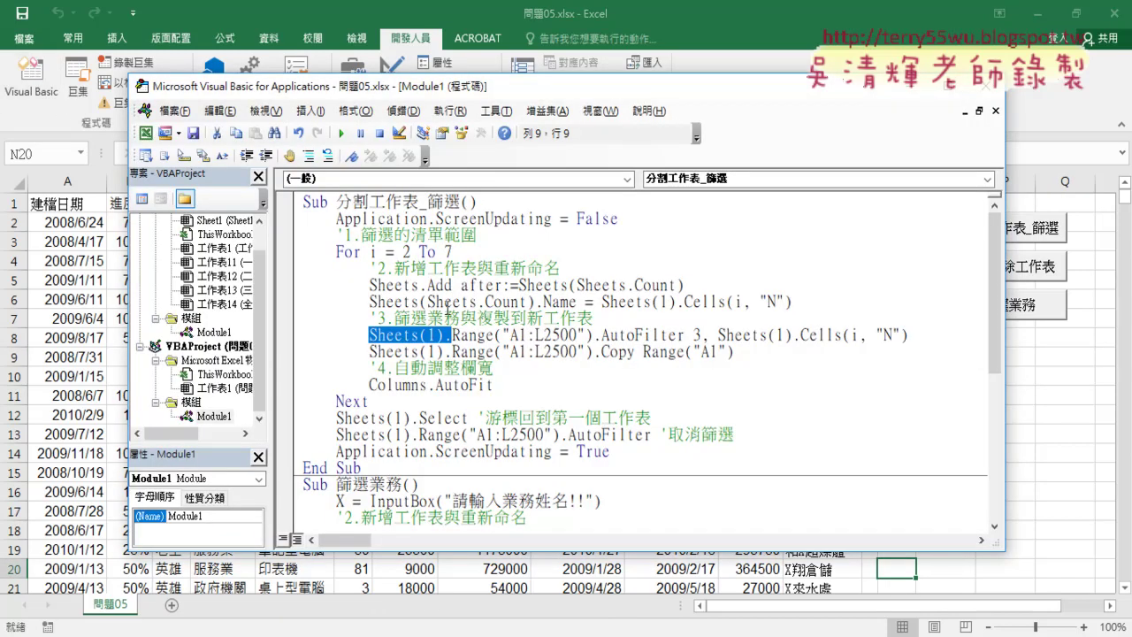
scroll(522, 405, "down", 2)
scroll(531, 403, "down", 2)
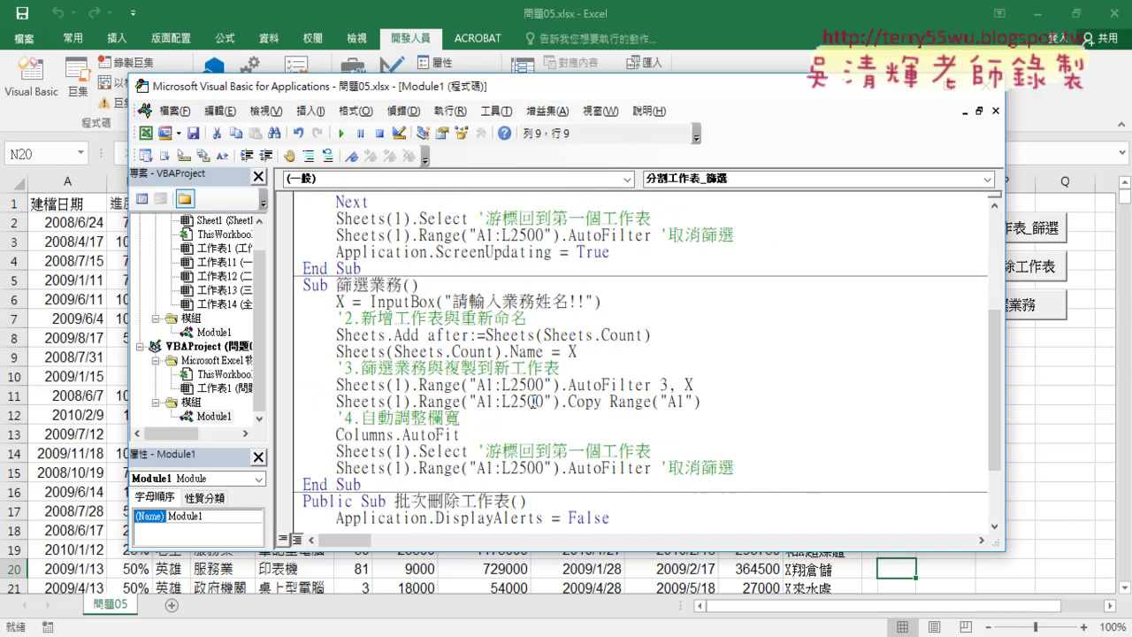
scroll(533, 401, "down", 2)
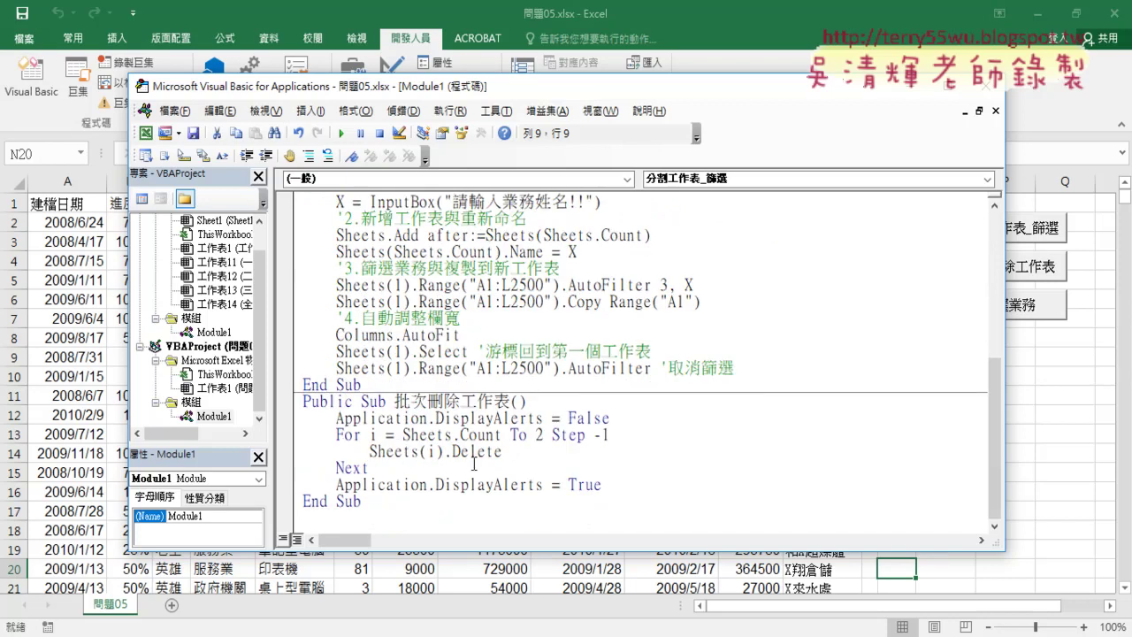
left_click_drag(363, 500, 303, 401)
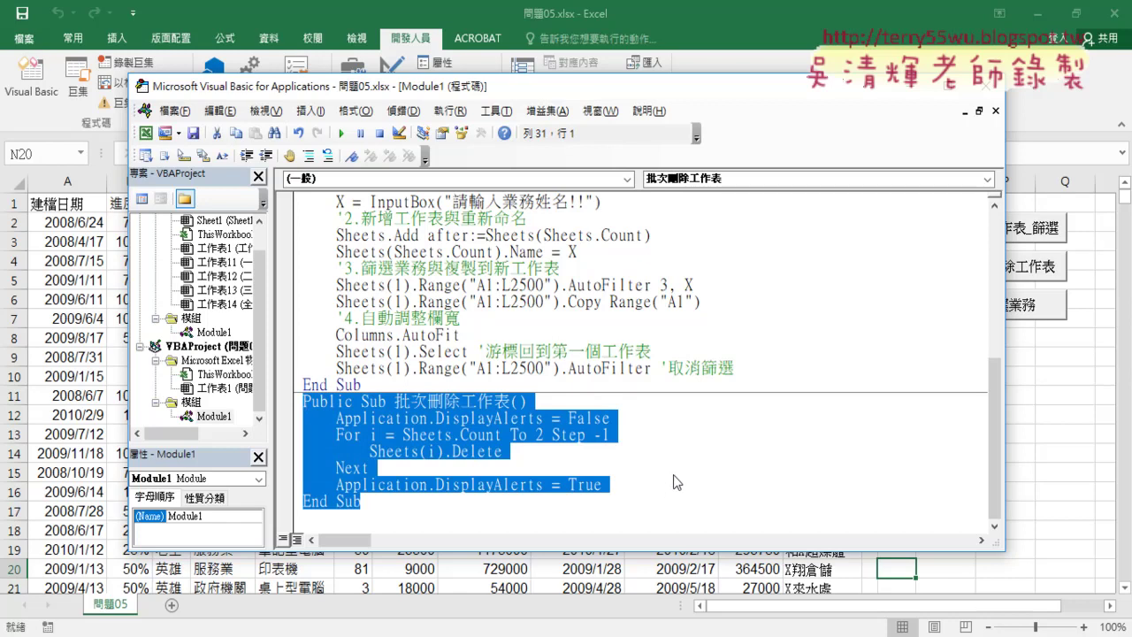
scroll(674, 482, "up", 4)
scroll(674, 482, "up", 2)
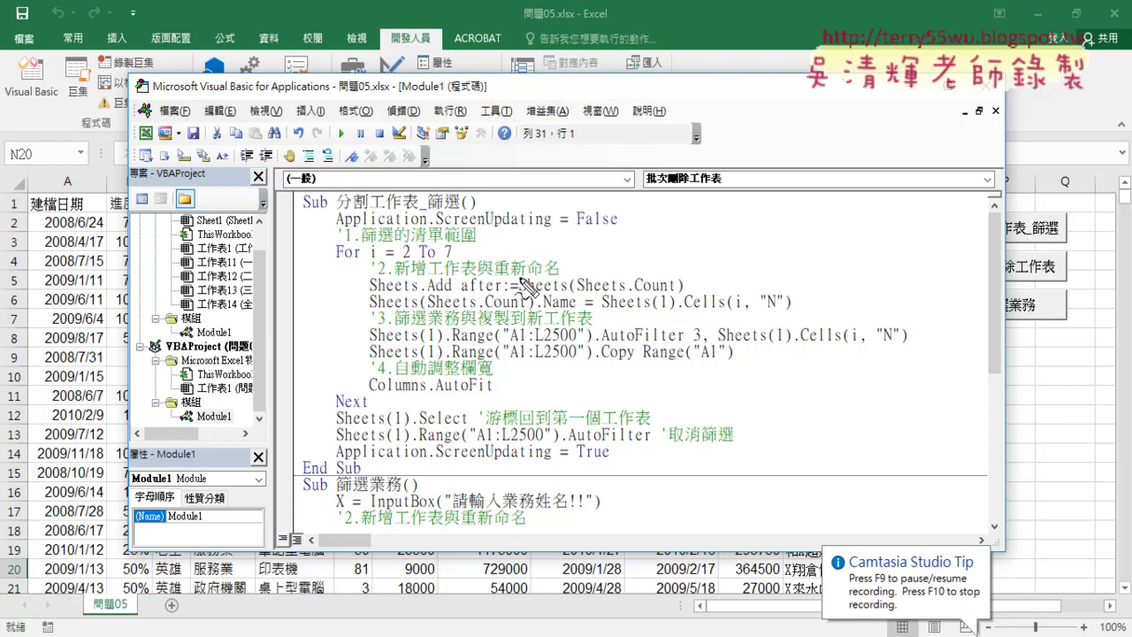
mouse_move(591, 234)
left_mouse_down()
mouse_move(380, 212)
mouse_move(601, 234)
left_mouse_up()
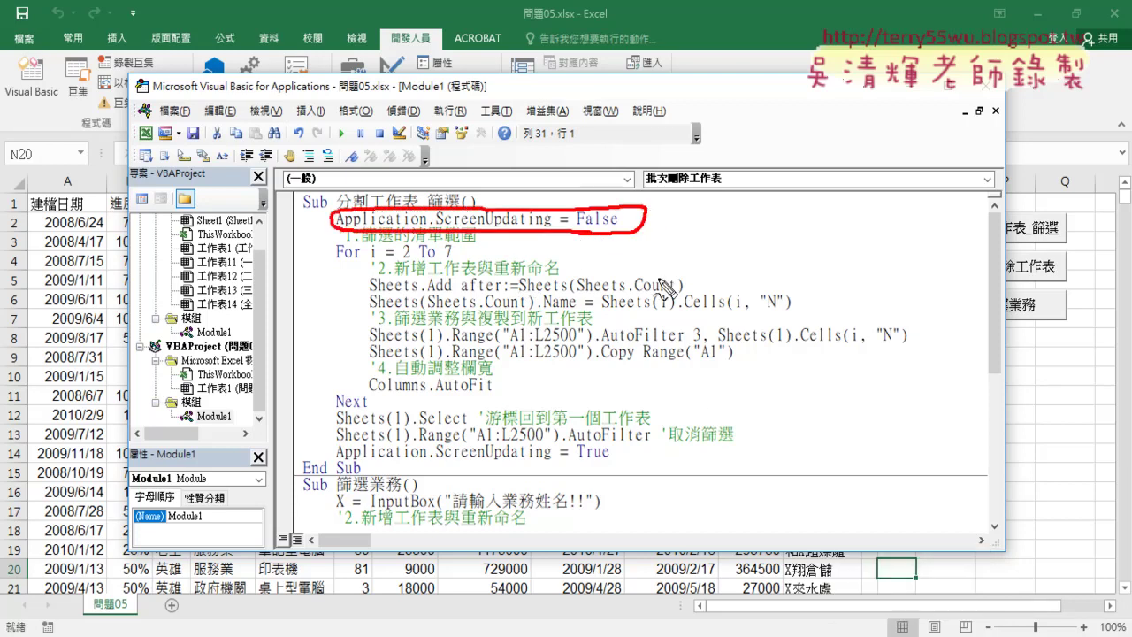
mouse_move(598, 339)
left_mouse_down()
mouse_move(682, 339)
mouse_move(711, 331)
mouse_move(682, 324)
mouse_move(717, 322)
mouse_move(705, 324)
left_mouse_up()
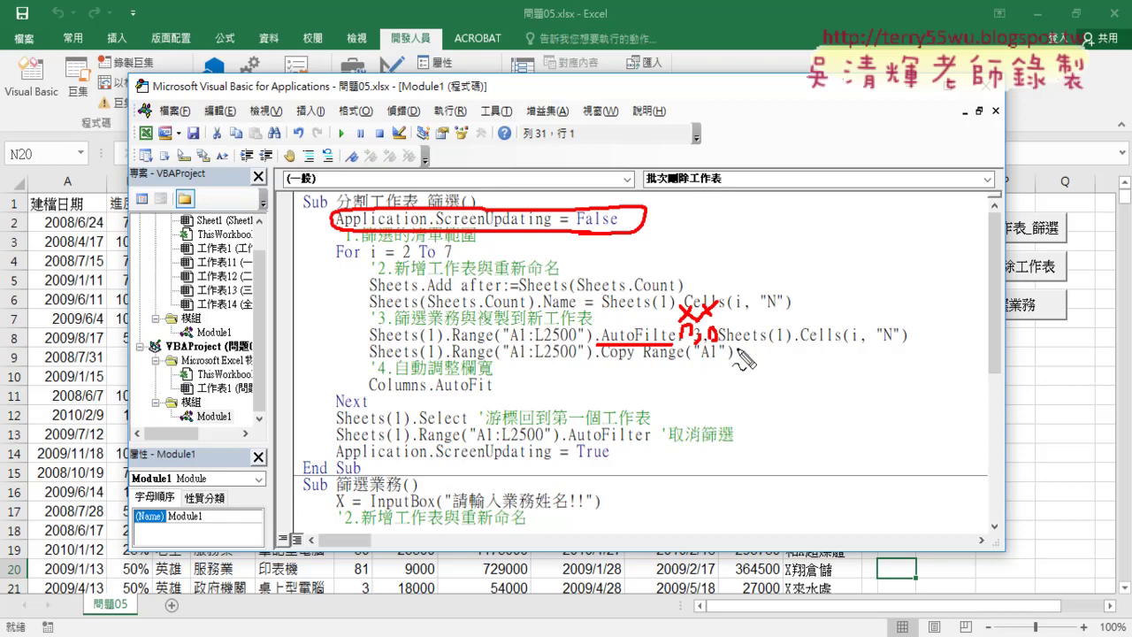
key("Escape")
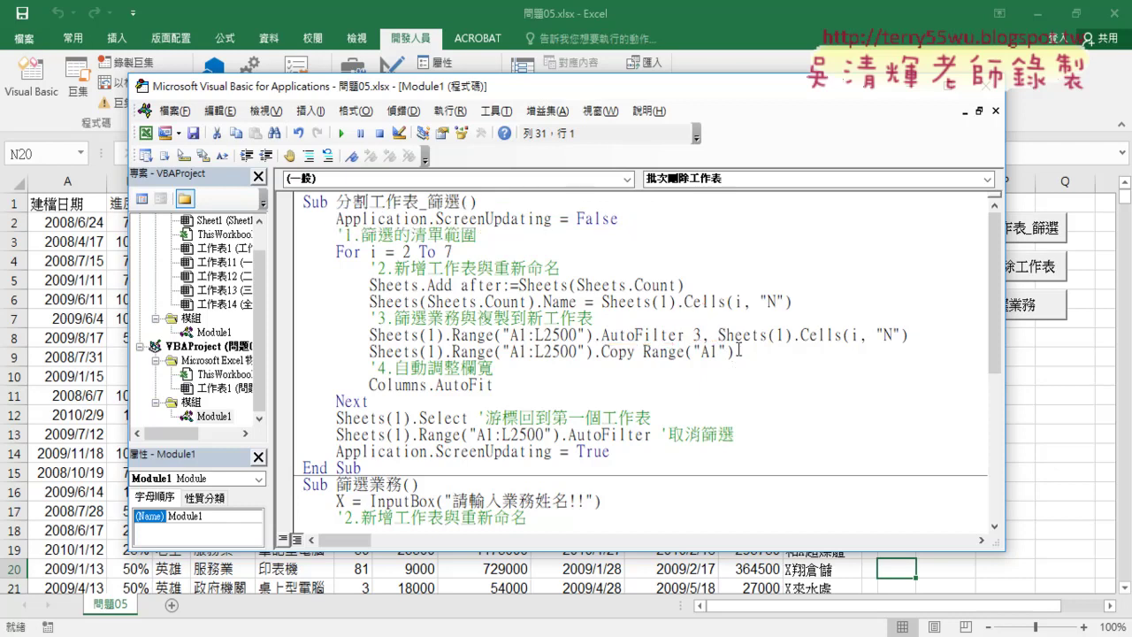
left_click(453, 351)
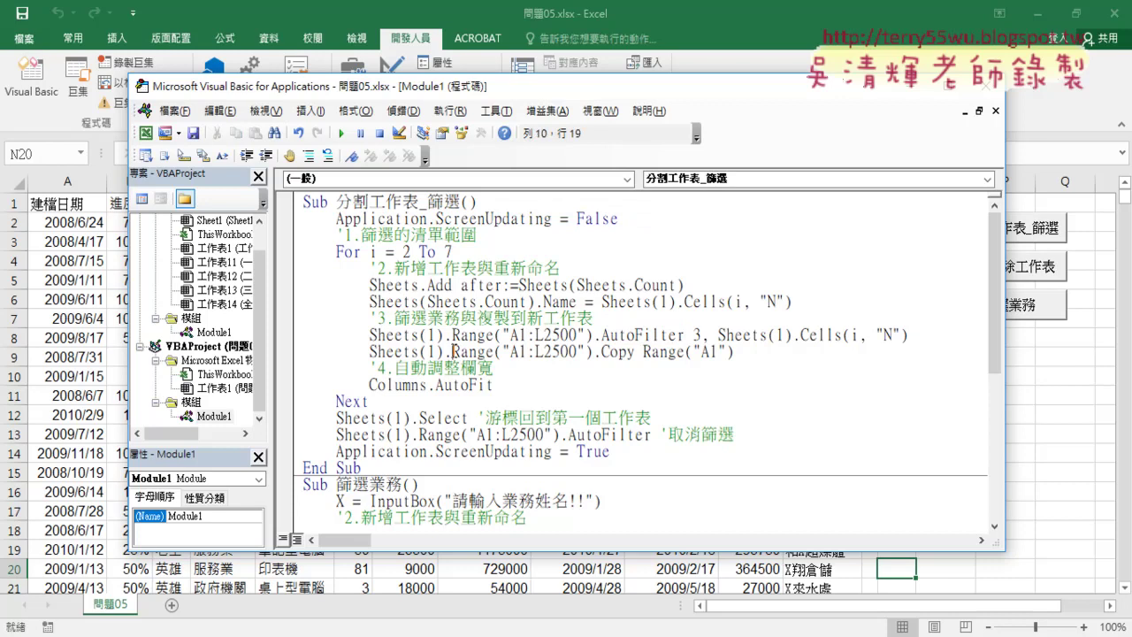
left_click_drag(453, 351, 737, 355)
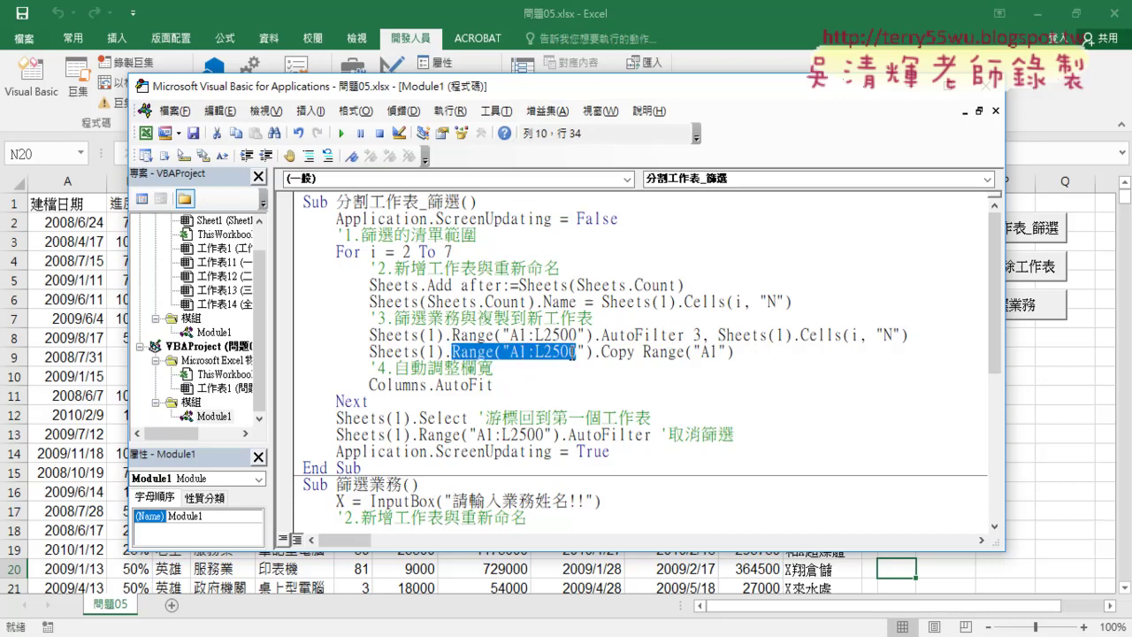
left_click(737, 356)
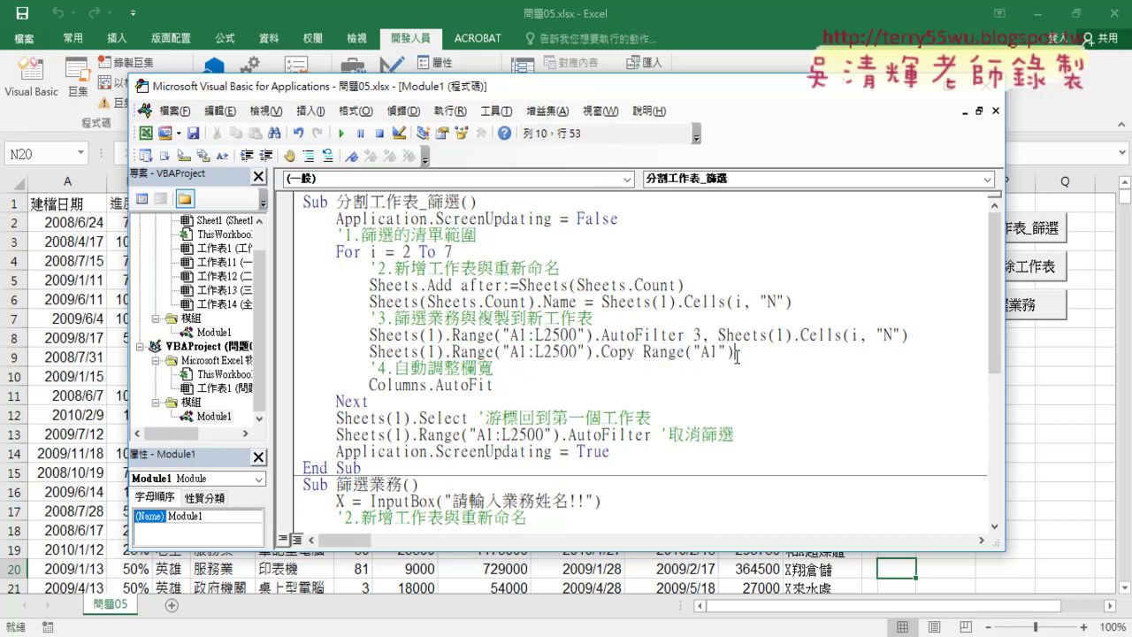
double_click(613, 354)
left_click_drag(611, 355, 453, 352)
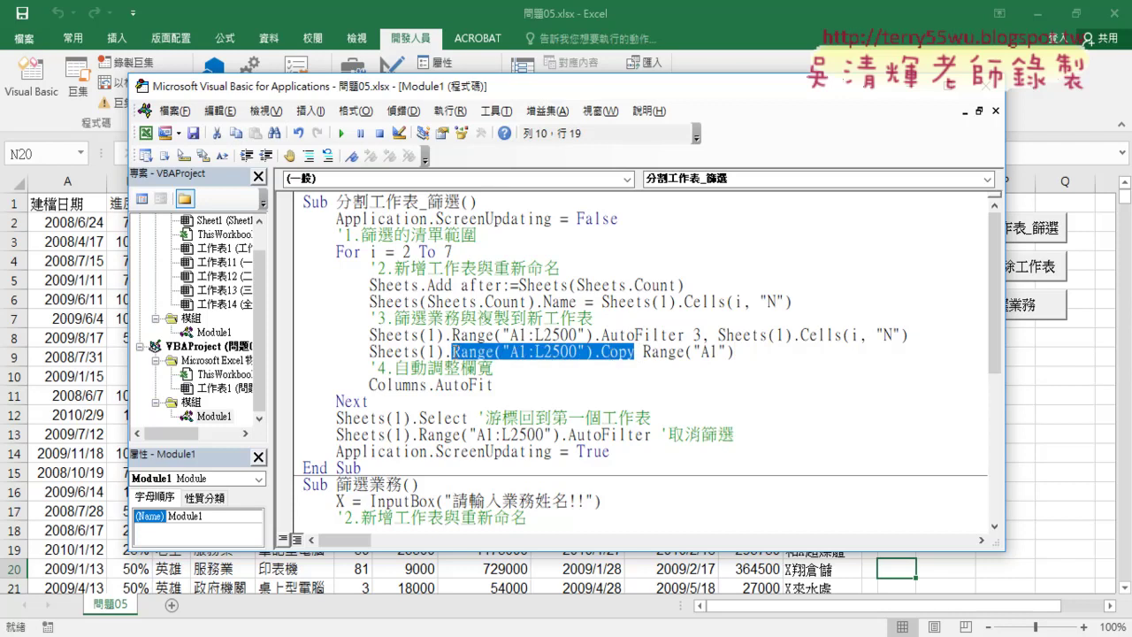
left_click(475, 368)
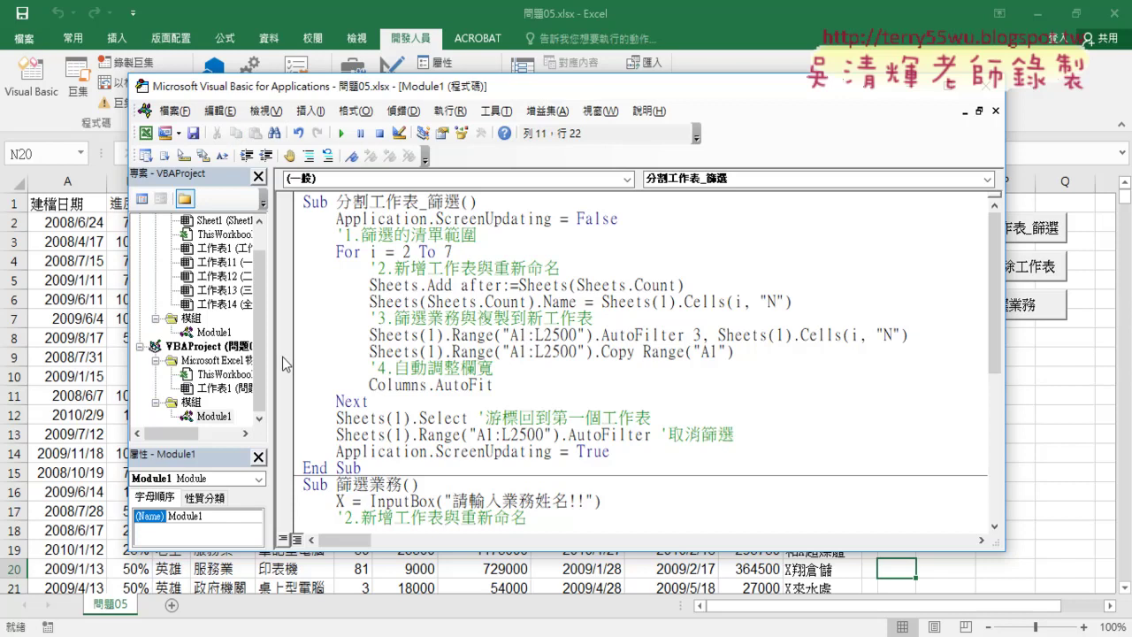
Step: Set a breakpoint on the Copy line, run the macro, and switch to the workbook
left_click(285, 352)
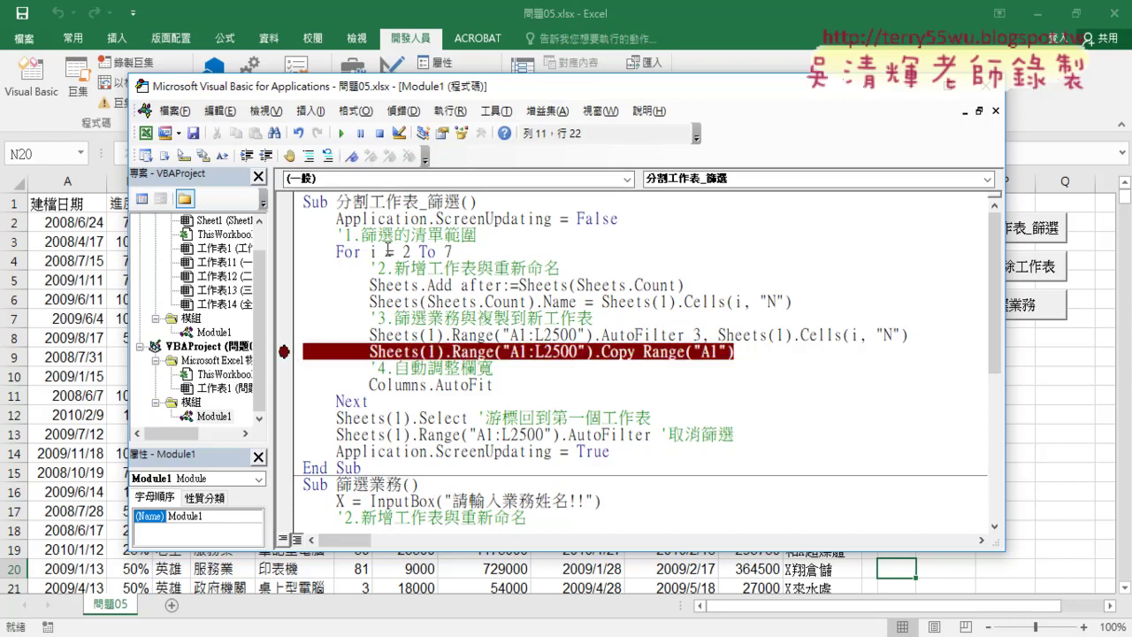
left_click(341, 132)
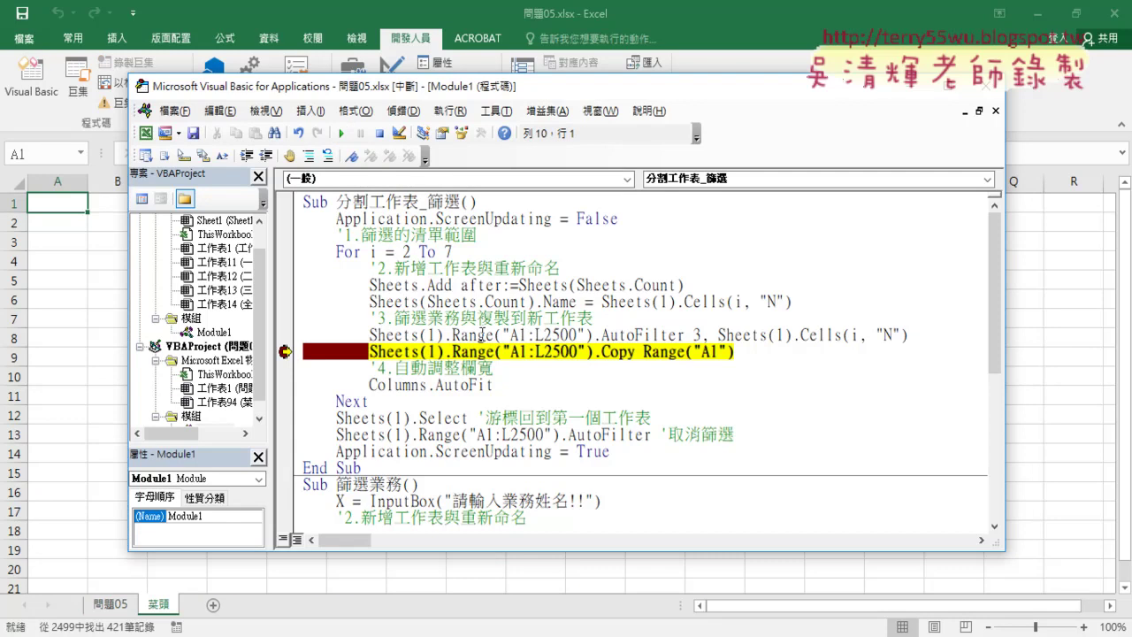
left_click(117, 607)
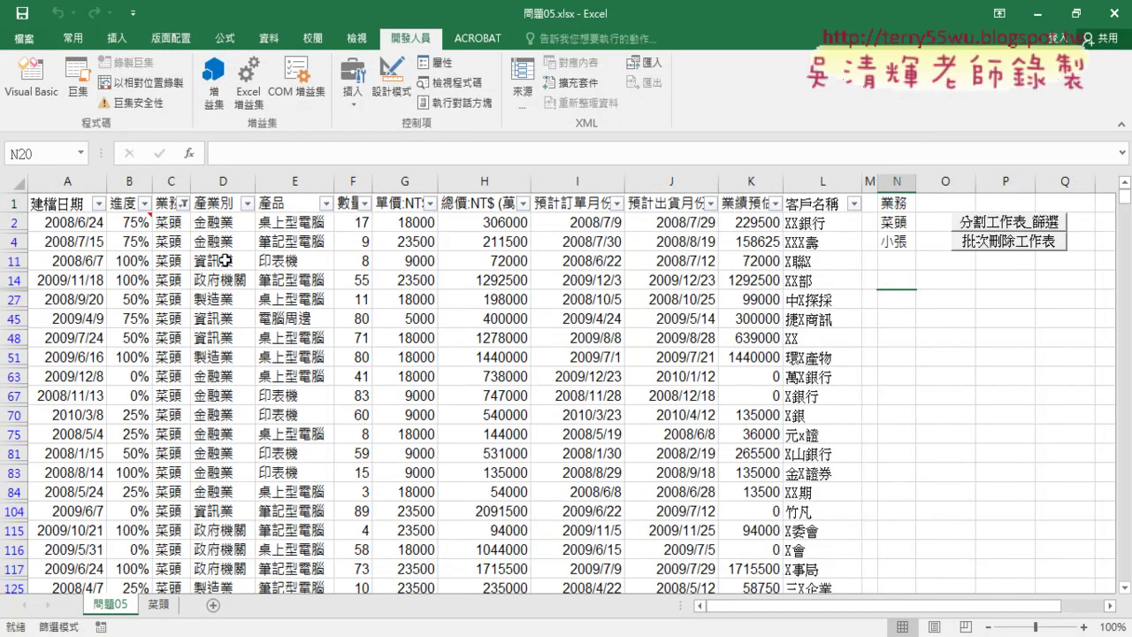
Step: View the 菜頭 tab, confirm the 問題05 data region spans A1:L2497, then minimize Excel
left_click(160, 607)
left_click(114, 607)
left_click(76, 205)
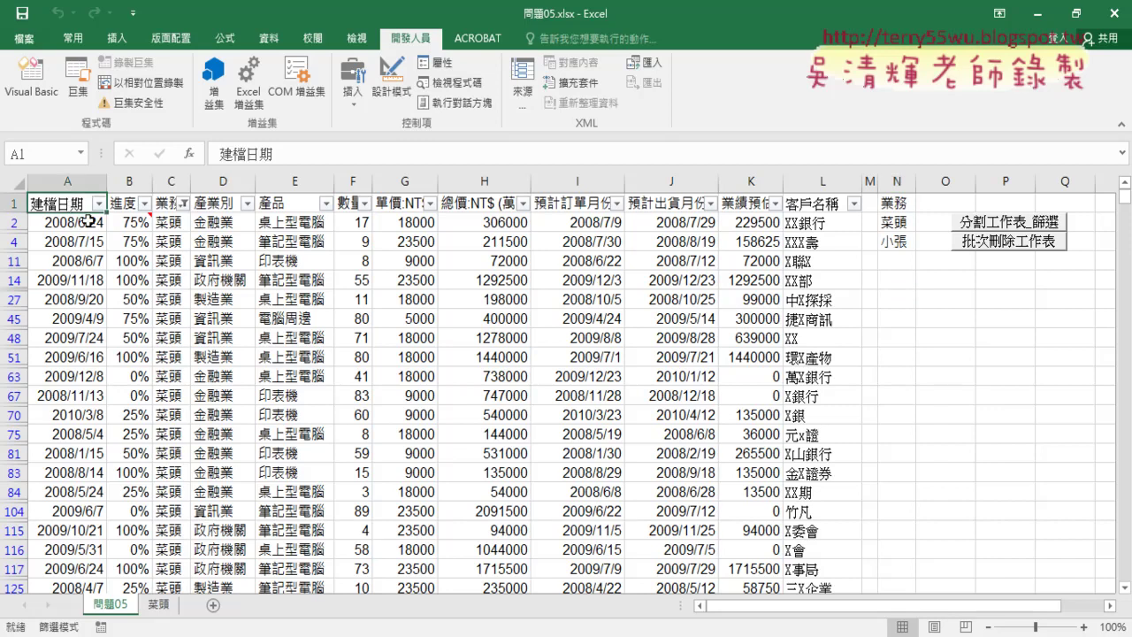
key("ctrl+shift+Right")
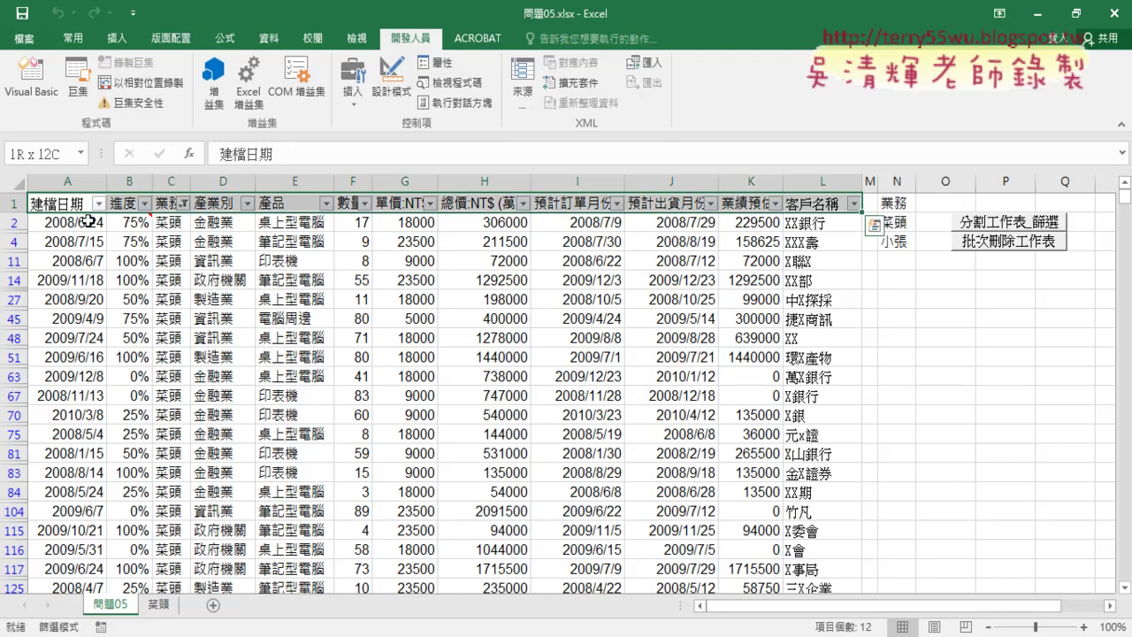
key("ctrl+shift+Down")
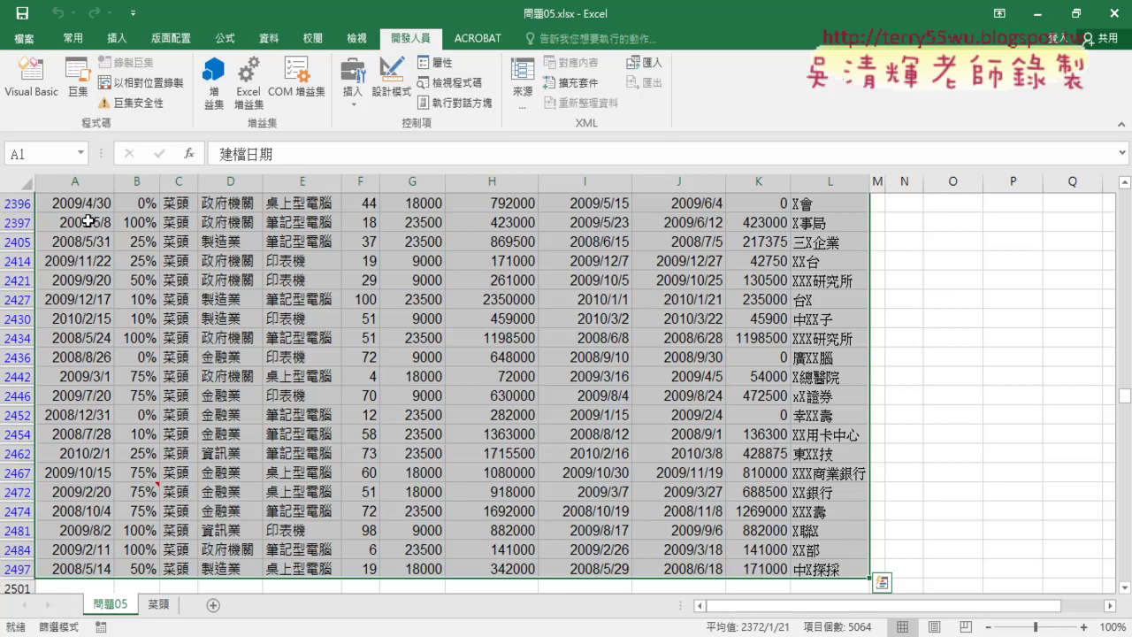
scroll(195, 271, "up", 3)
left_click_drag(1127, 395, 1126, 194)
left_click(62, 208)
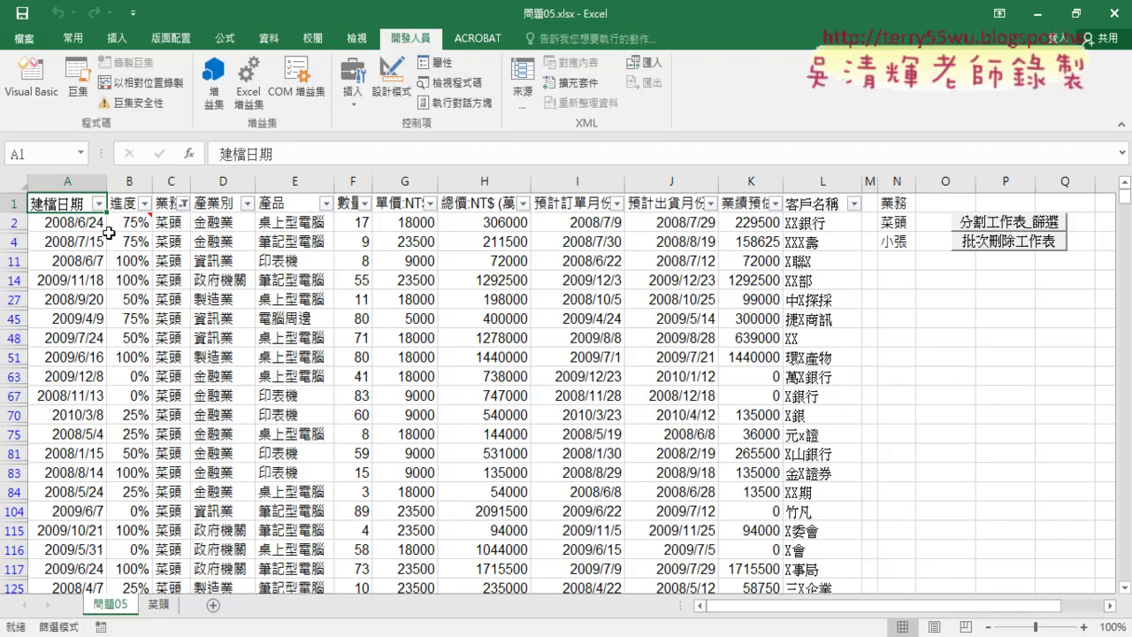
left_click(1031, 14)
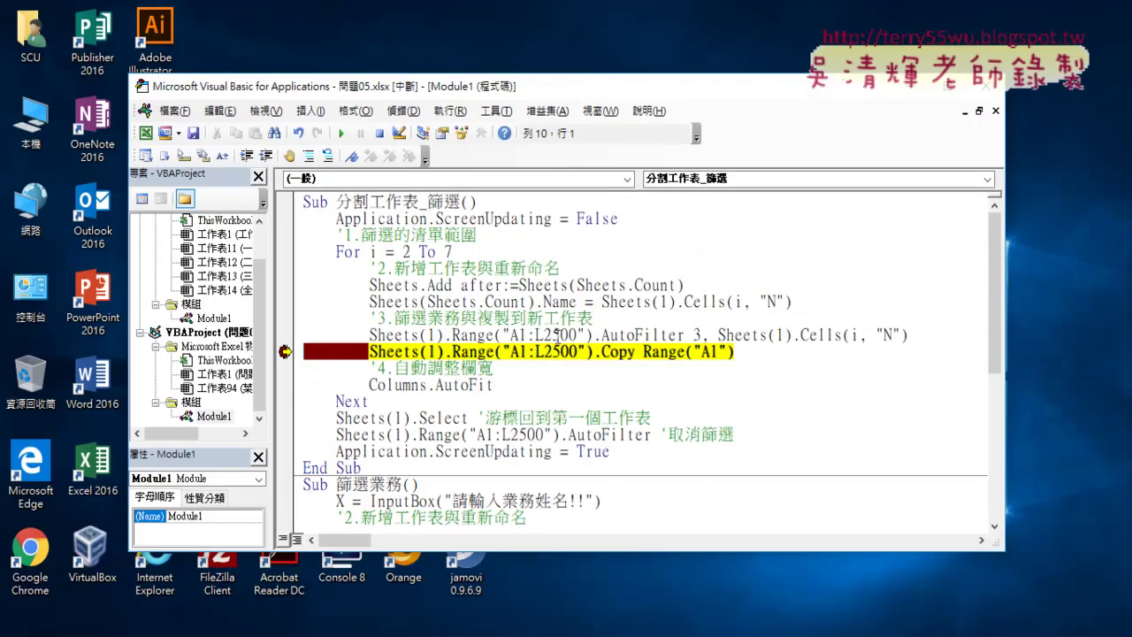
Step: Strip Sheets(1). and :L2500 from the copy line so it reads Range("A1")
left_click_drag(595, 351, 369, 351)
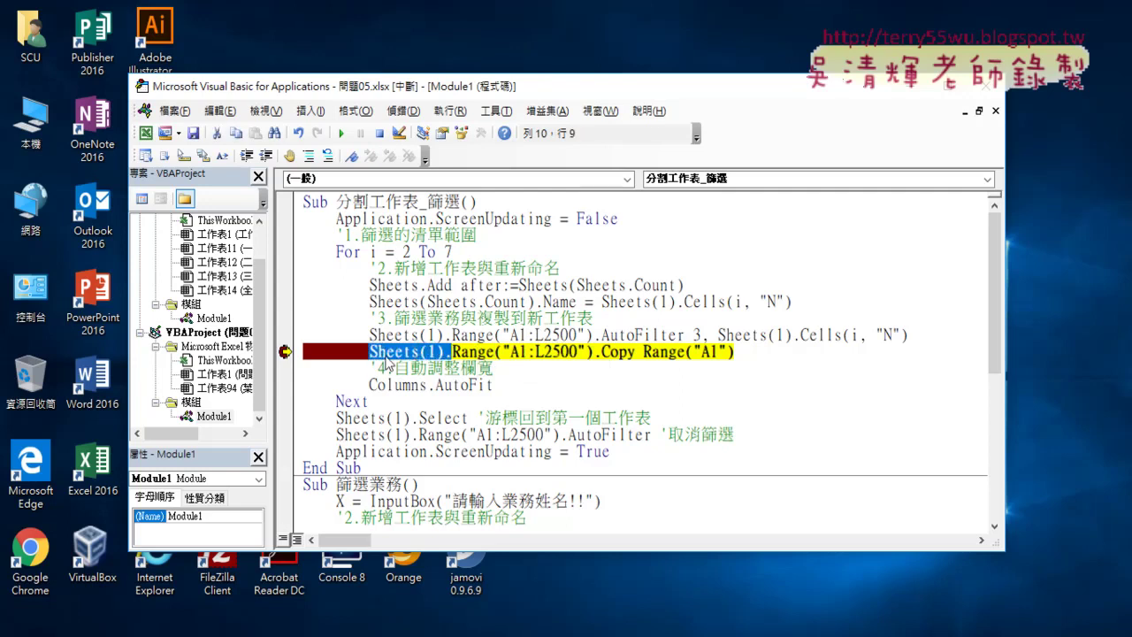
key("Delete")
key("Right")
key("Right")
key("Right")
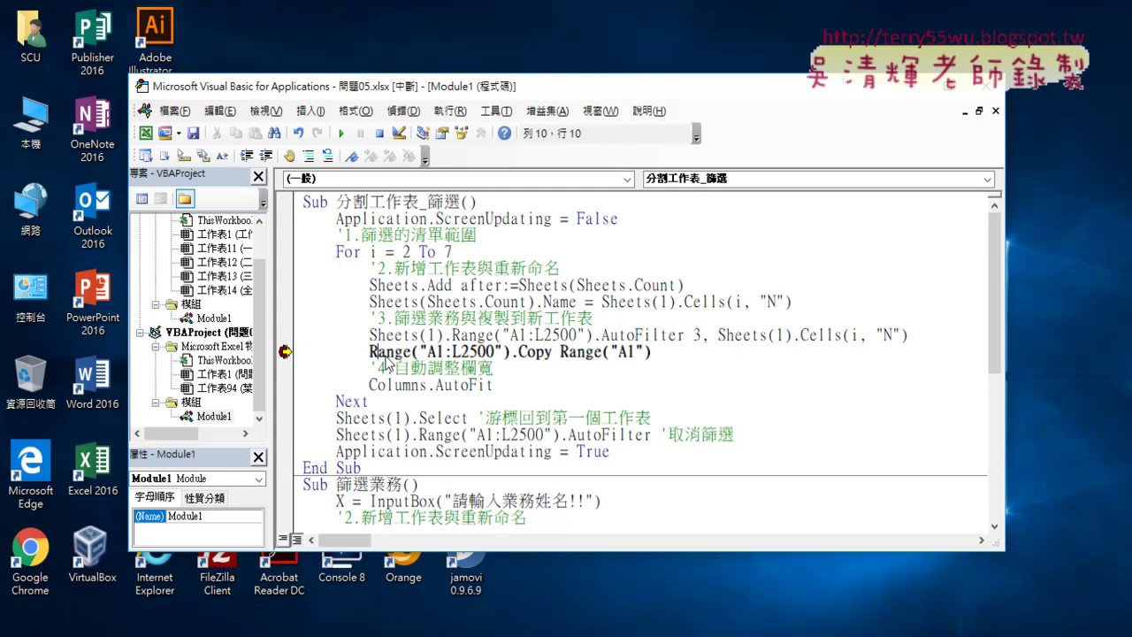
key("Right")
key("Delete")
key("Delete")
key("Delete")
key("Delete")
key("Delete")
key("Delete")
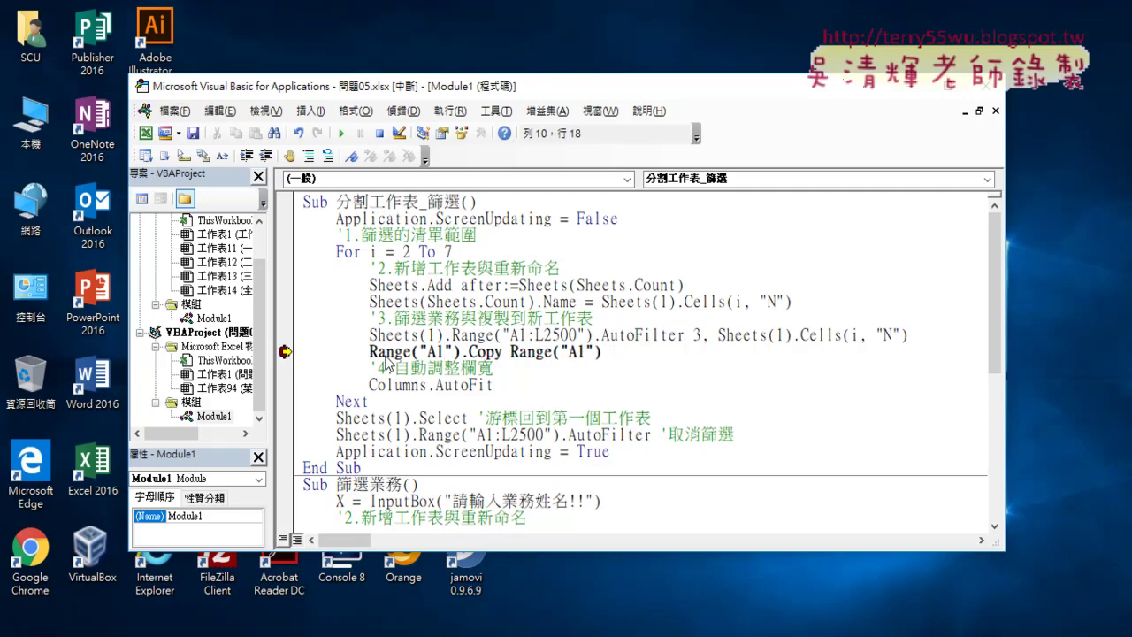
key("Right")
key("Right")
key("Left")
key("Left")
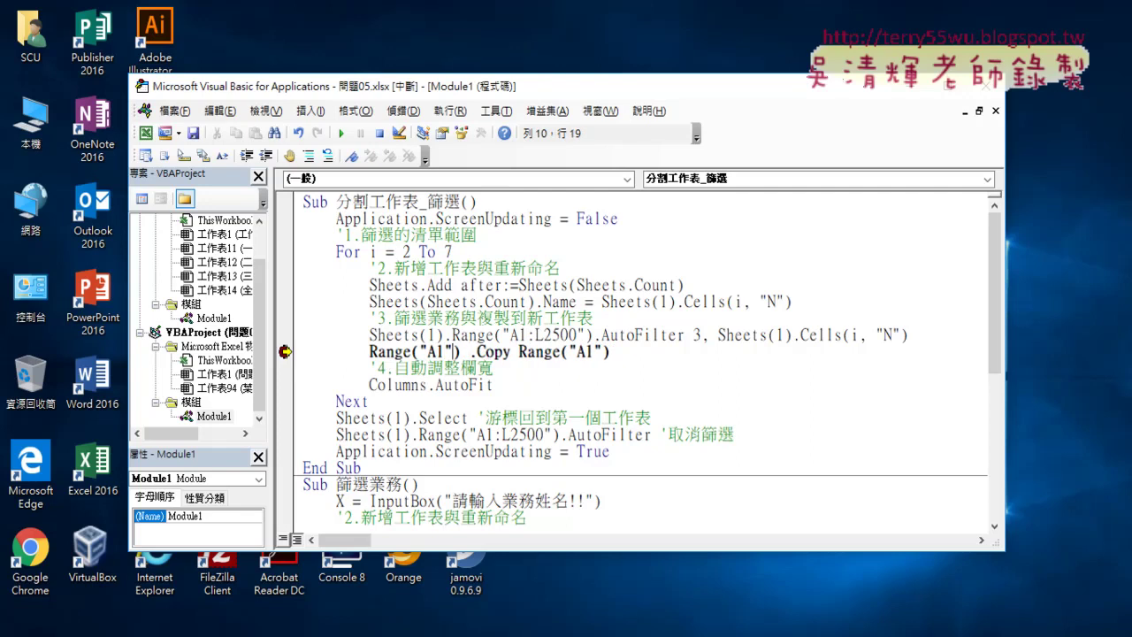
key("Right")
Step: Append .CurrentRegion after Range("A1") and remove the stray space before .Copy
type(".")
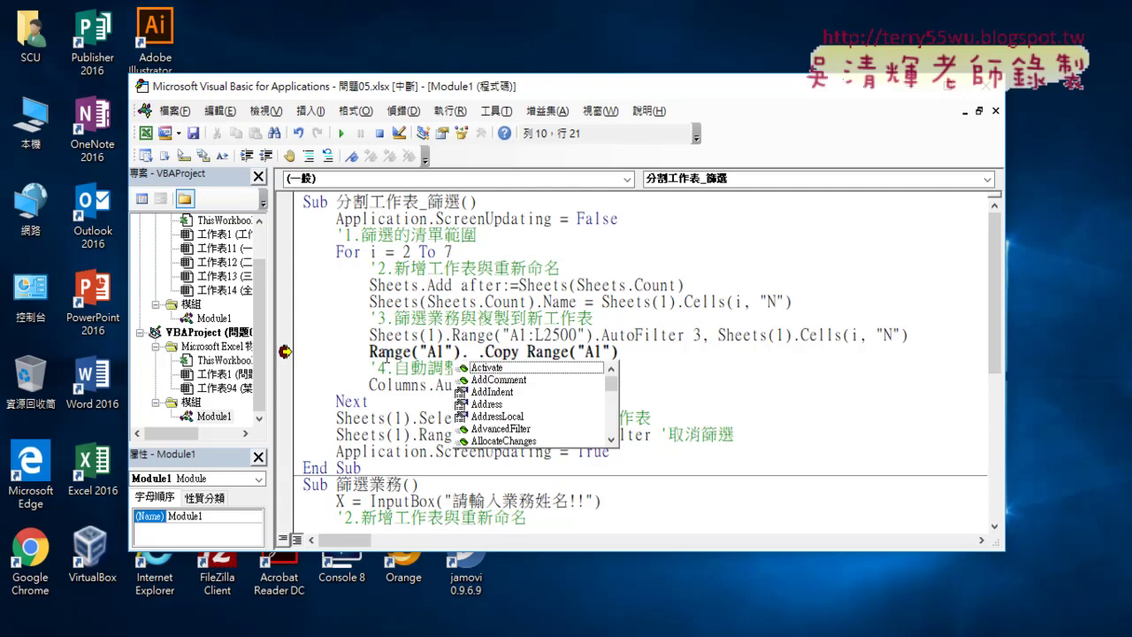
type("c")
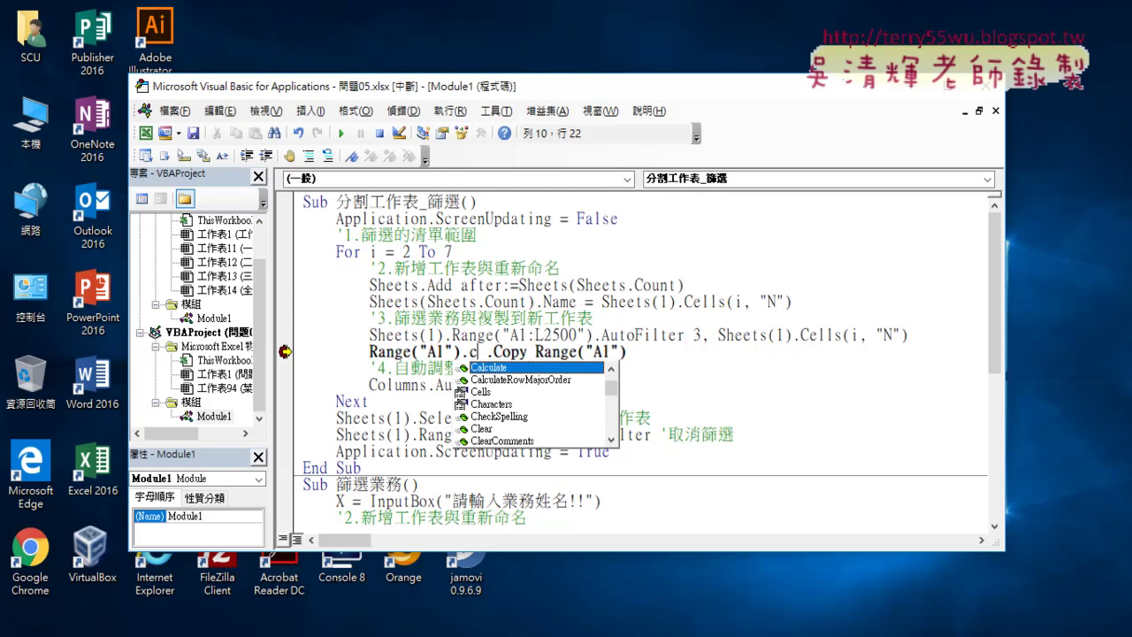
type("u")
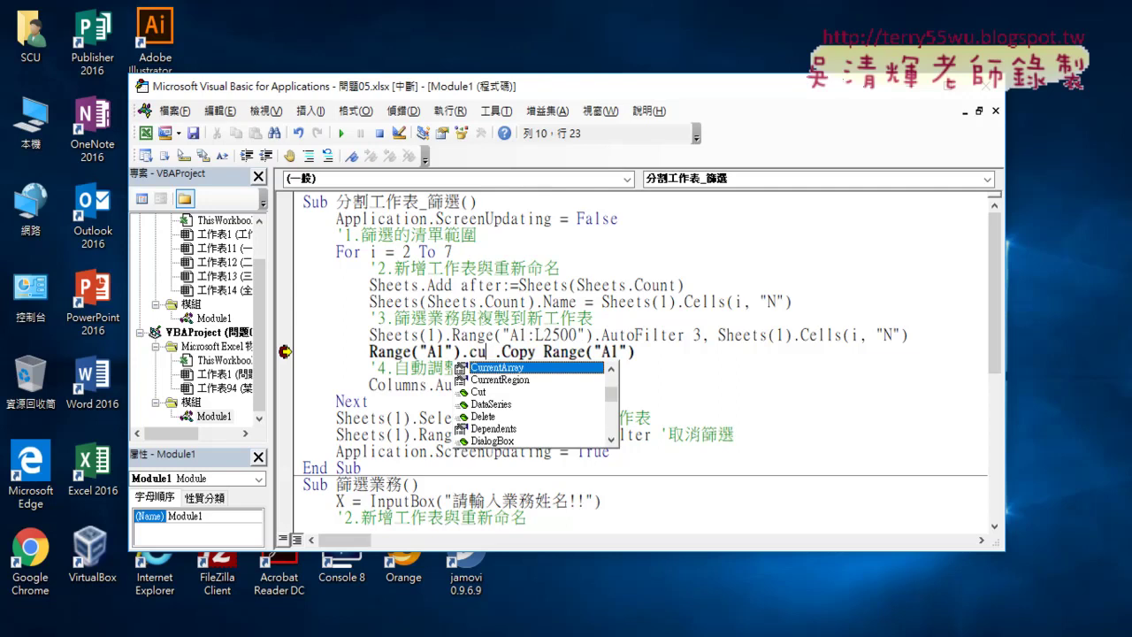
key("Down")
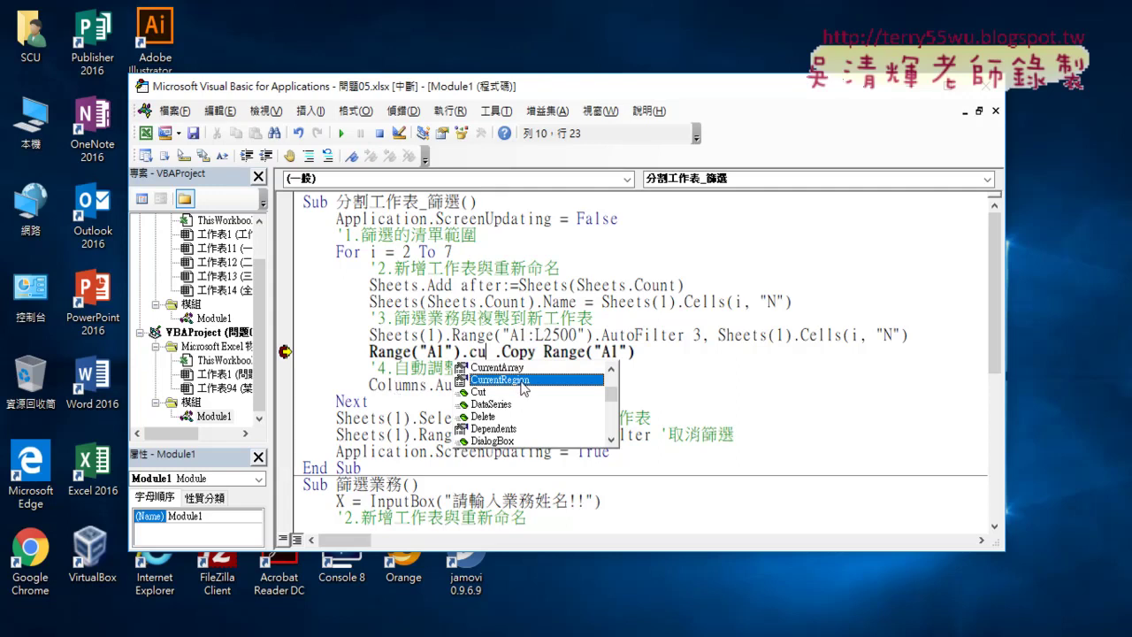
double_click(522, 381)
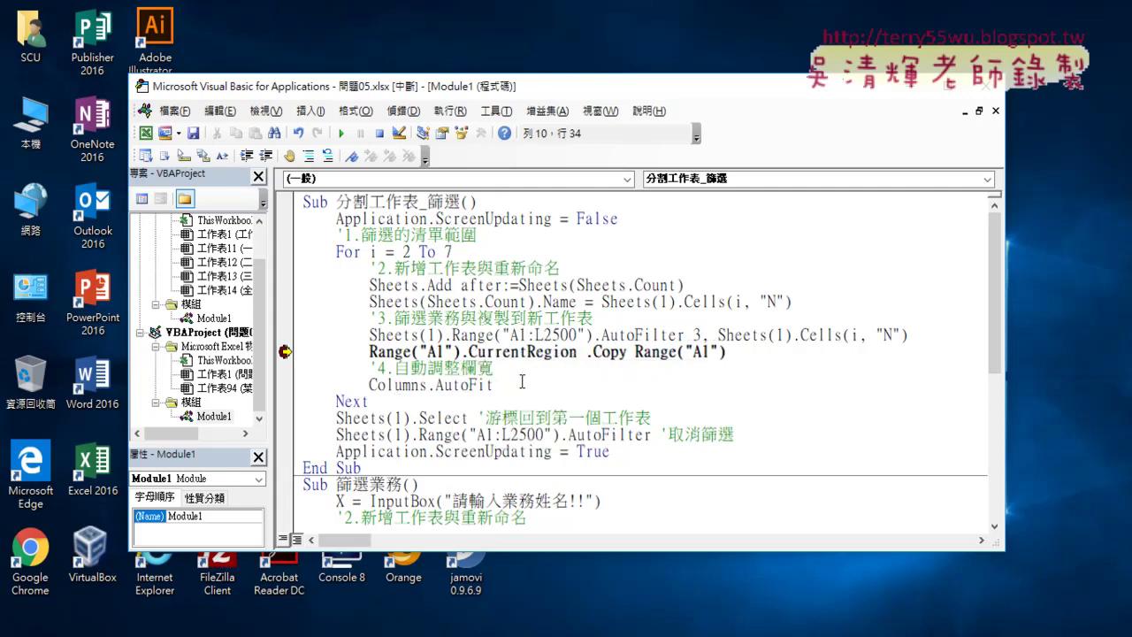
key("Delete")
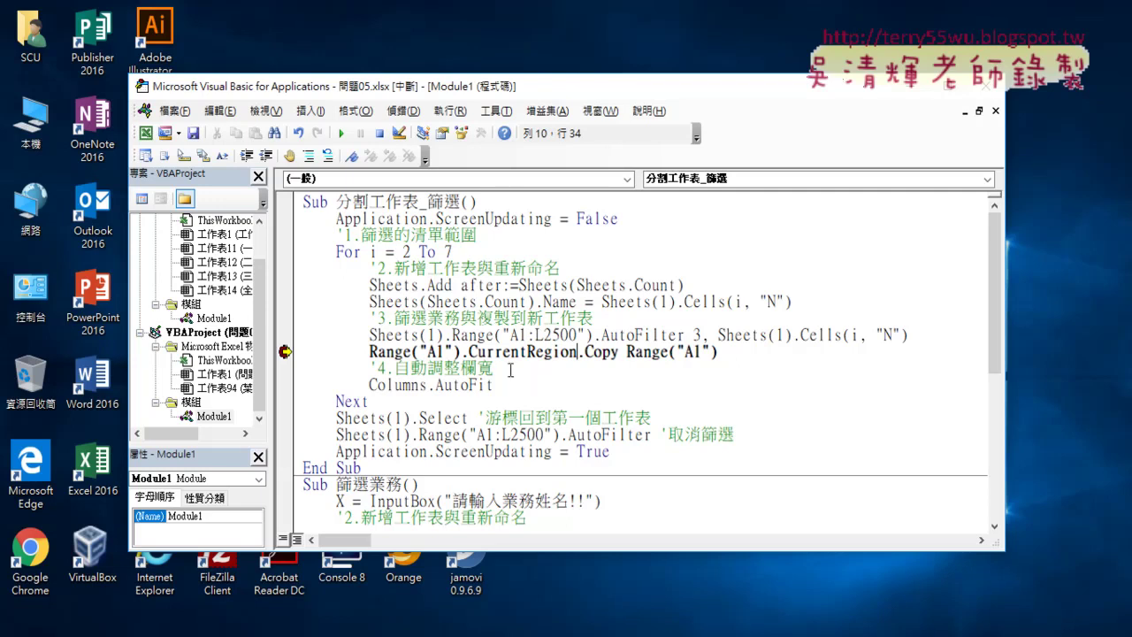
left_click_drag(452, 336, 369, 336)
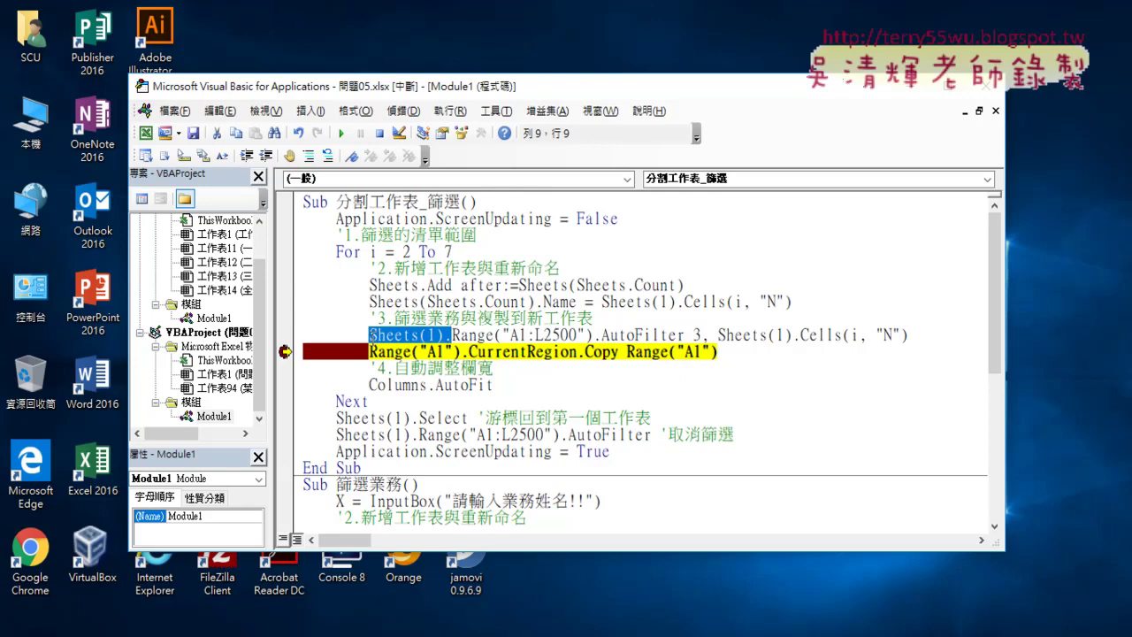
Step: Paste the Sheets(1). prefix onto the copy line and highlight Range("A1").CurrentRegion
key("ctrl+c")
left_click(369, 353)
key("ctrl+v")
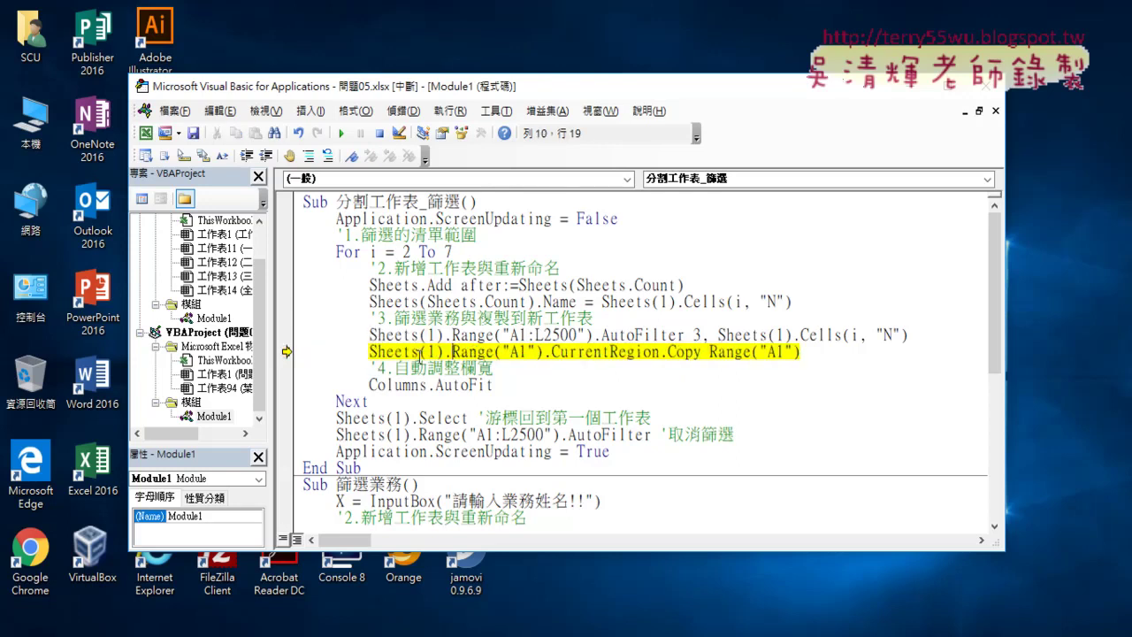
left_click(499, 366)
left_click_drag(659, 353, 452, 352)
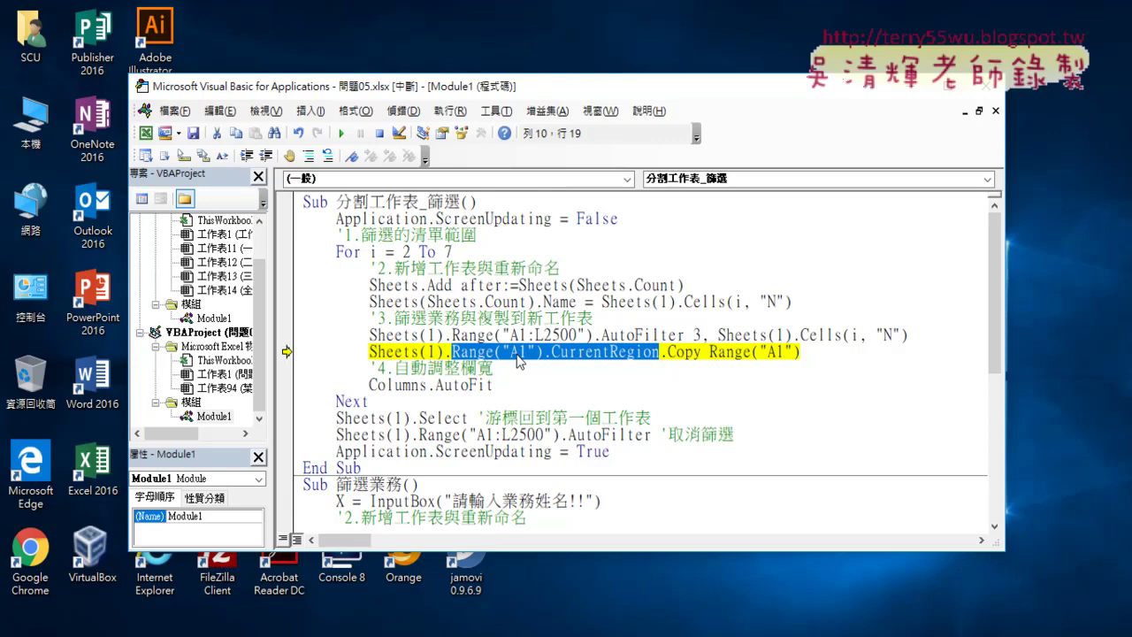
left_click(552, 352)
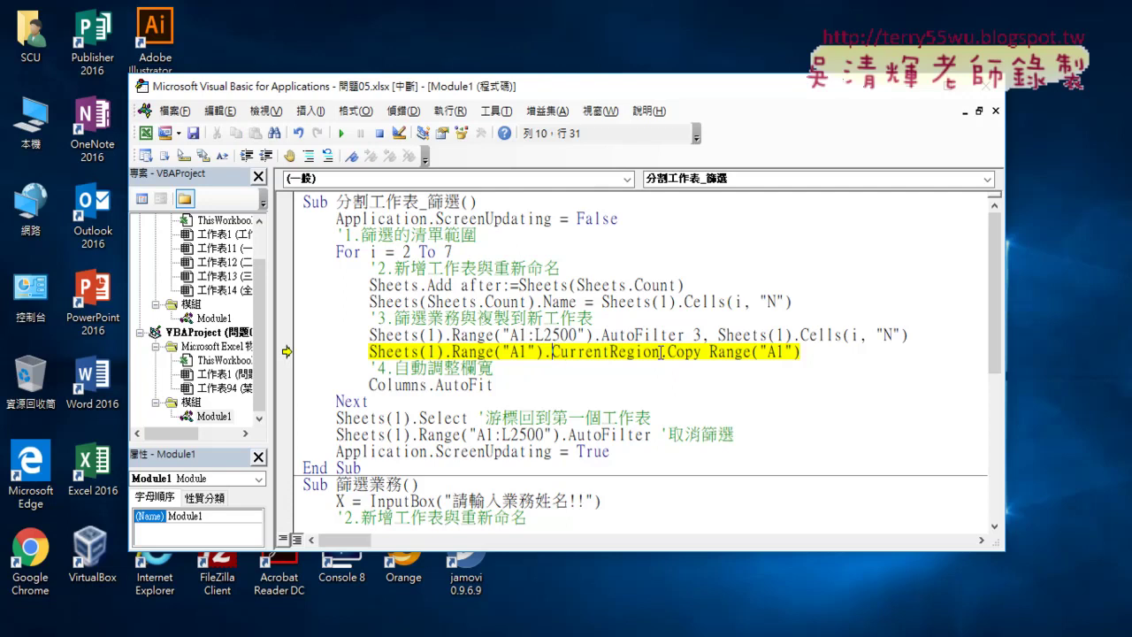
left_click_drag(661, 353, 547, 354)
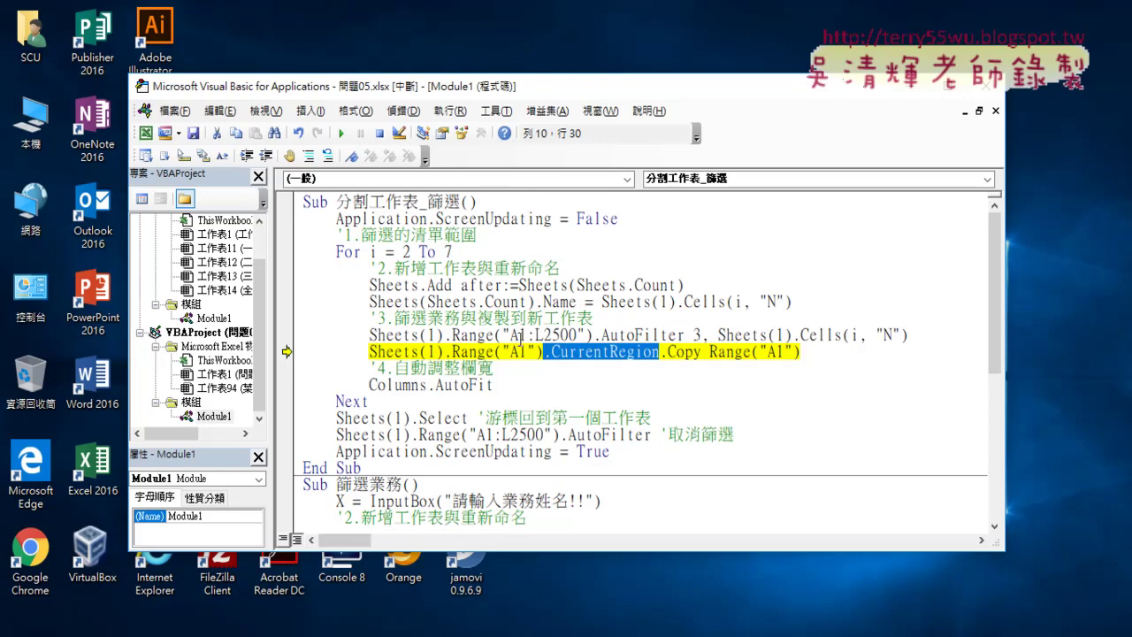
Step: Test-run the macro, go to the error 1004 line, reset, and return to 問題05
left_click(341, 133)
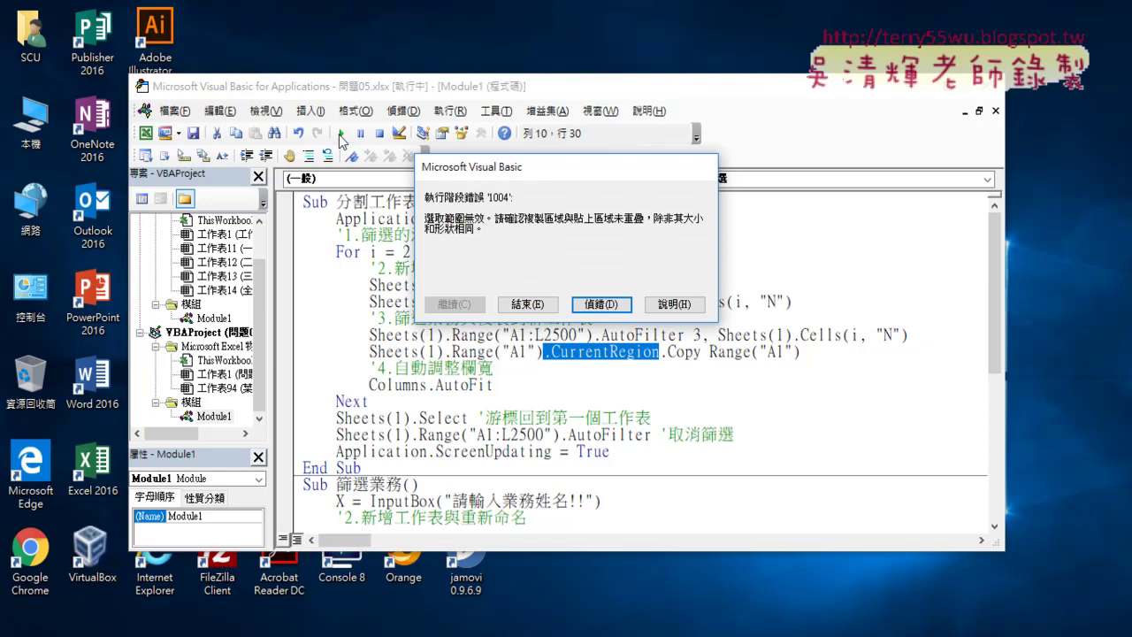
left_click(601, 304)
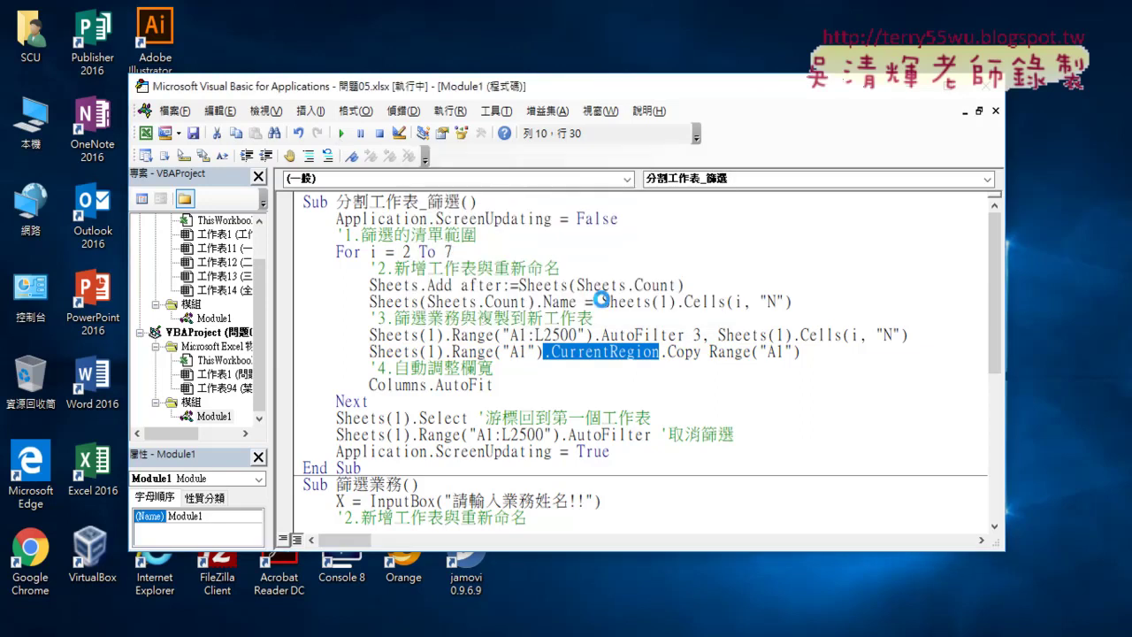
left_click(378, 134)
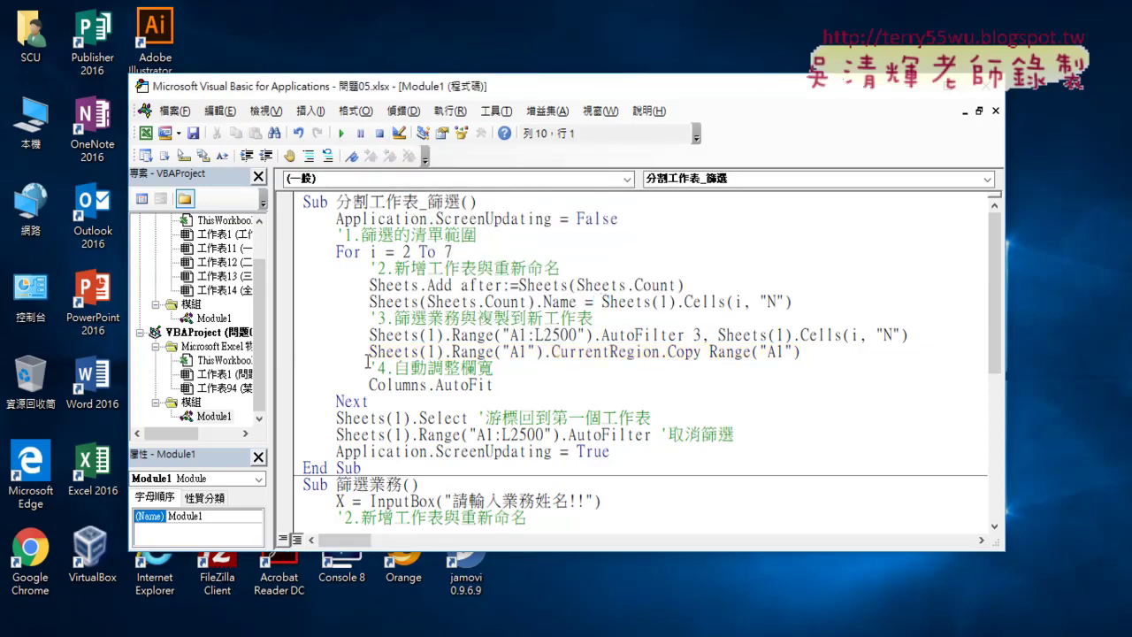
left_click(265, 633)
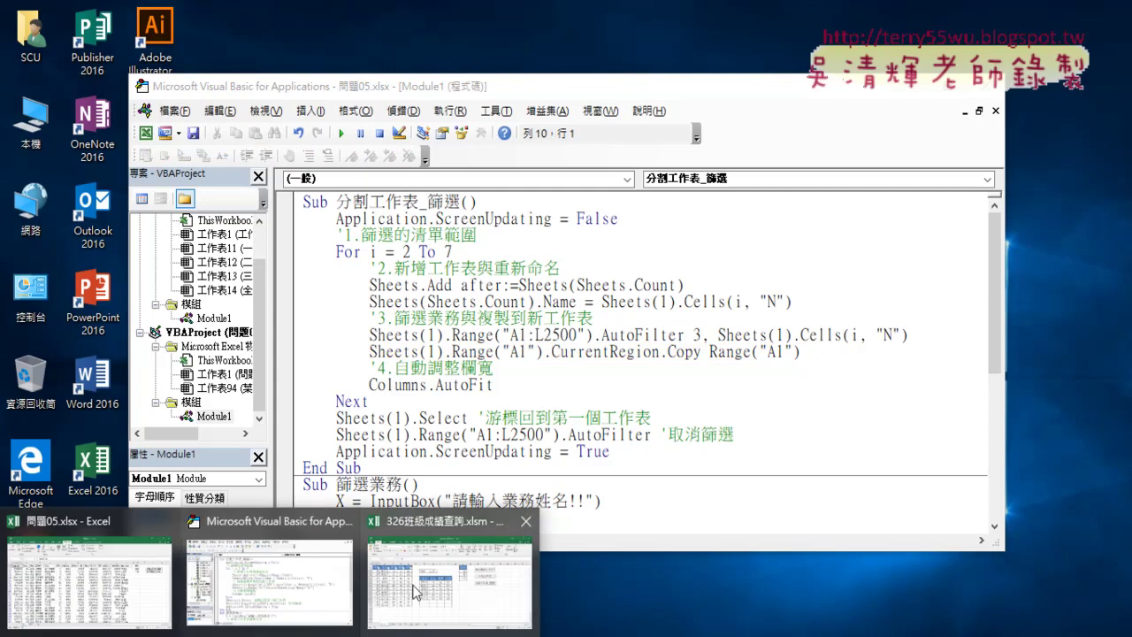
left_click(101, 580)
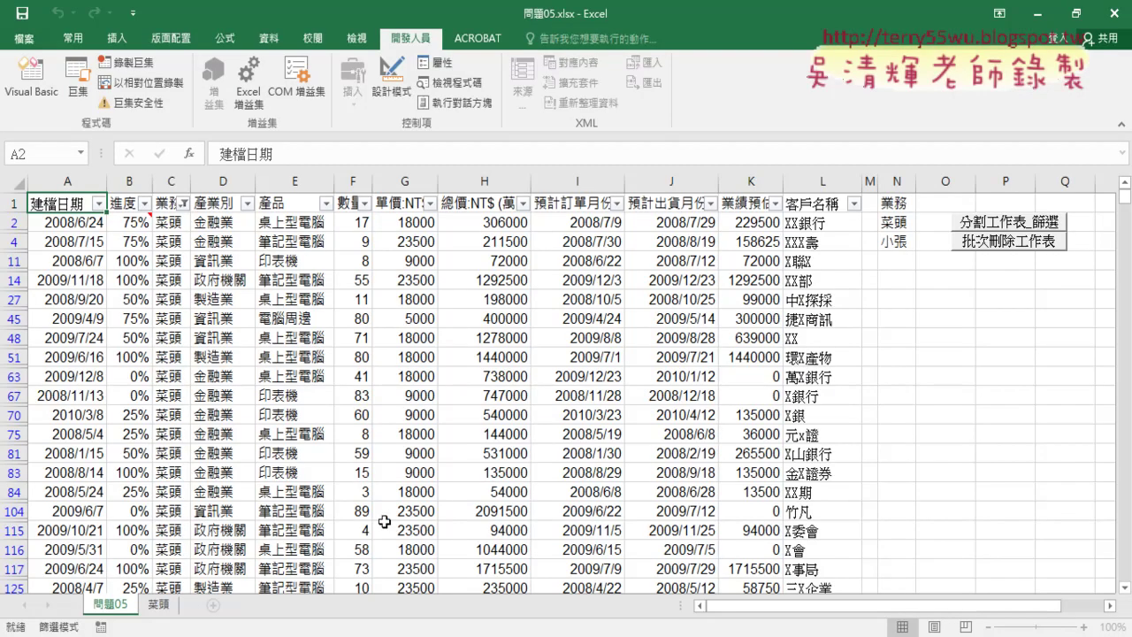
Step: Run the batch sheet-deletion macro to clear previously created sheets
left_click(979, 250)
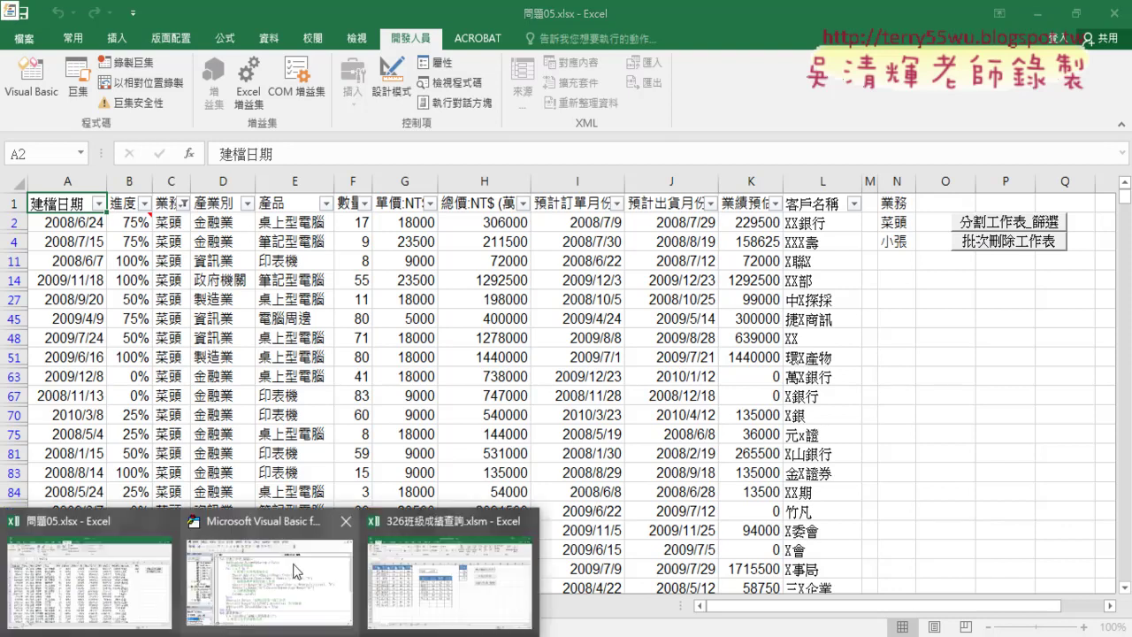
left_click(297, 571)
left_click(519, 300)
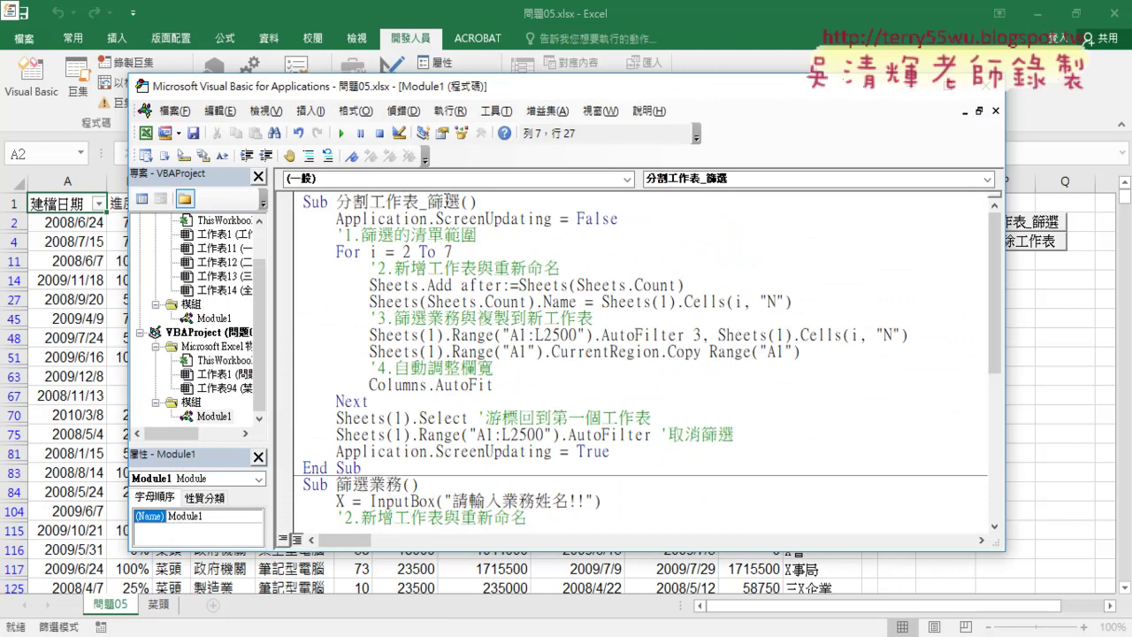
key("alt+F11")
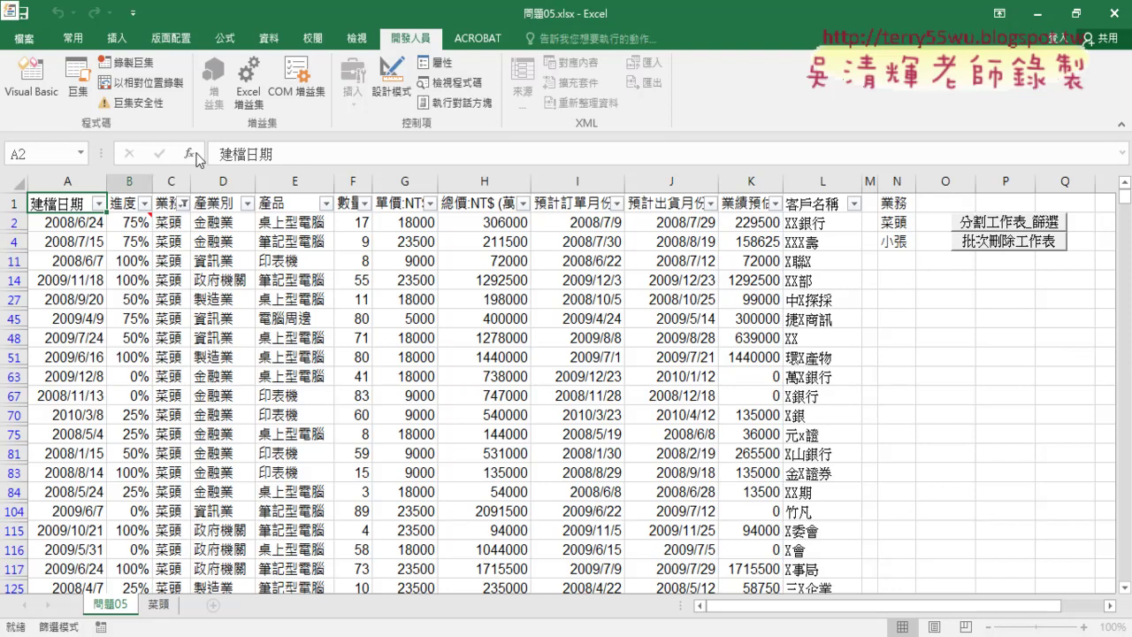
Step: Run 分割工作表_篩選 with F5, creating sheets 菜頭, 小咪, 小張, 老王, 英雄 and 瑤瑤
left_click(269, 38)
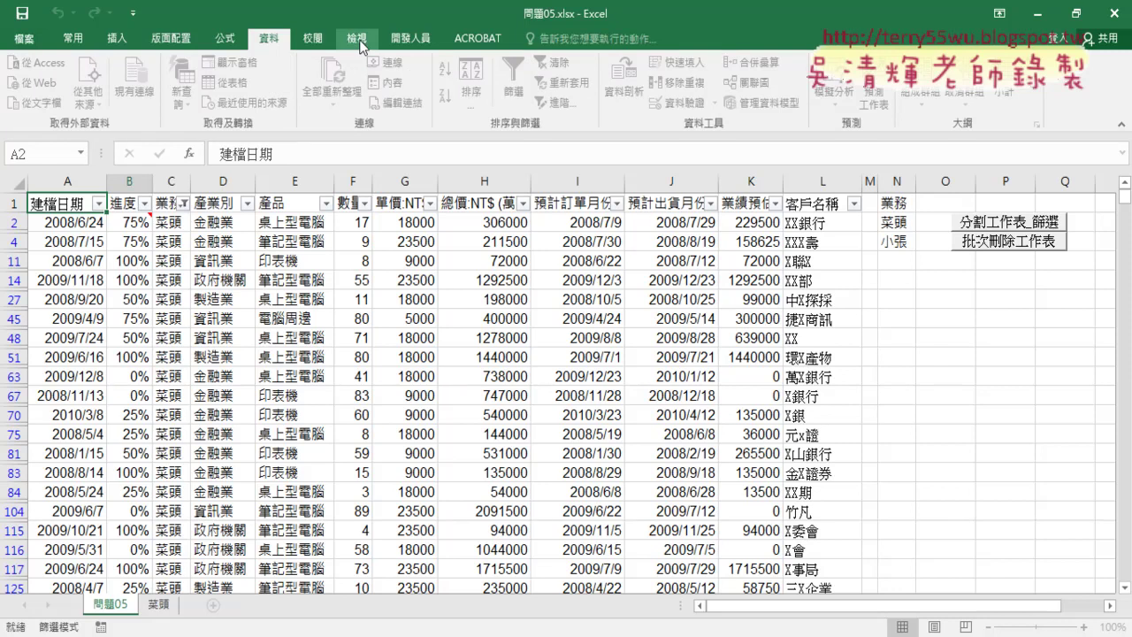
left_click(410, 38)
left_click(31, 75)
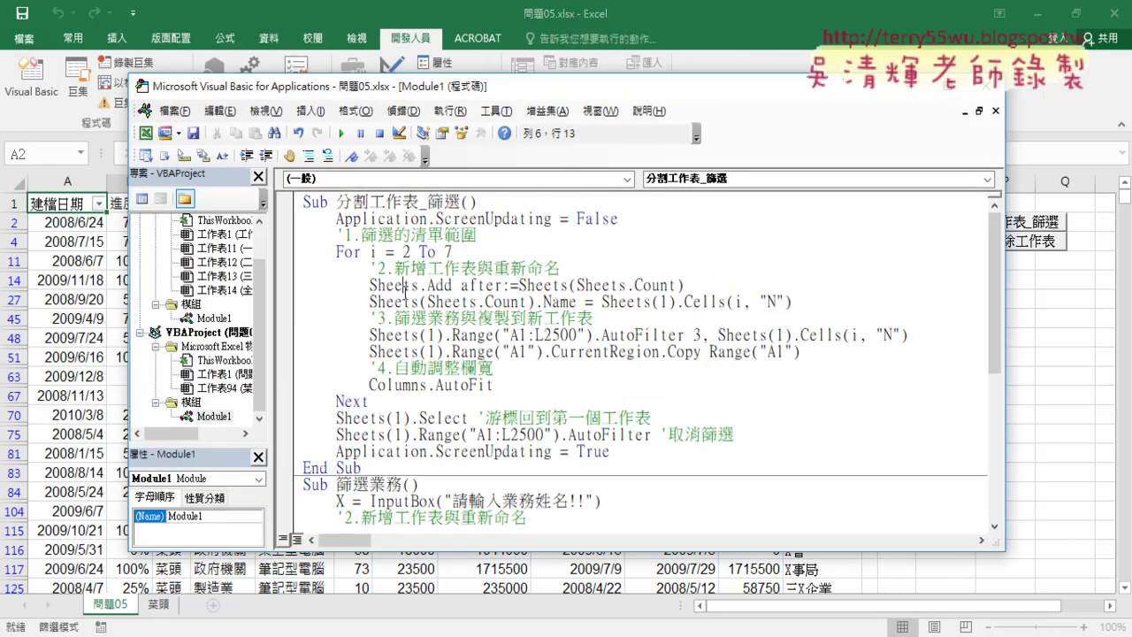
scroll(406, 297, "down", 4)
scroll(406, 296, "up", 4)
key("alt+F11")
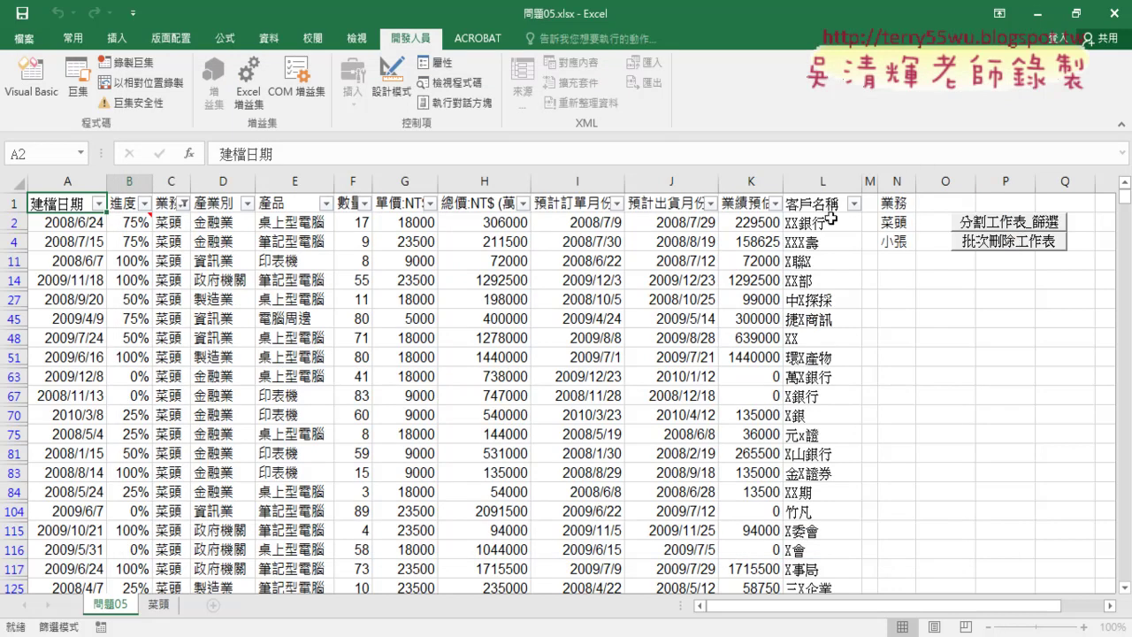
mouse_move(248, 628)
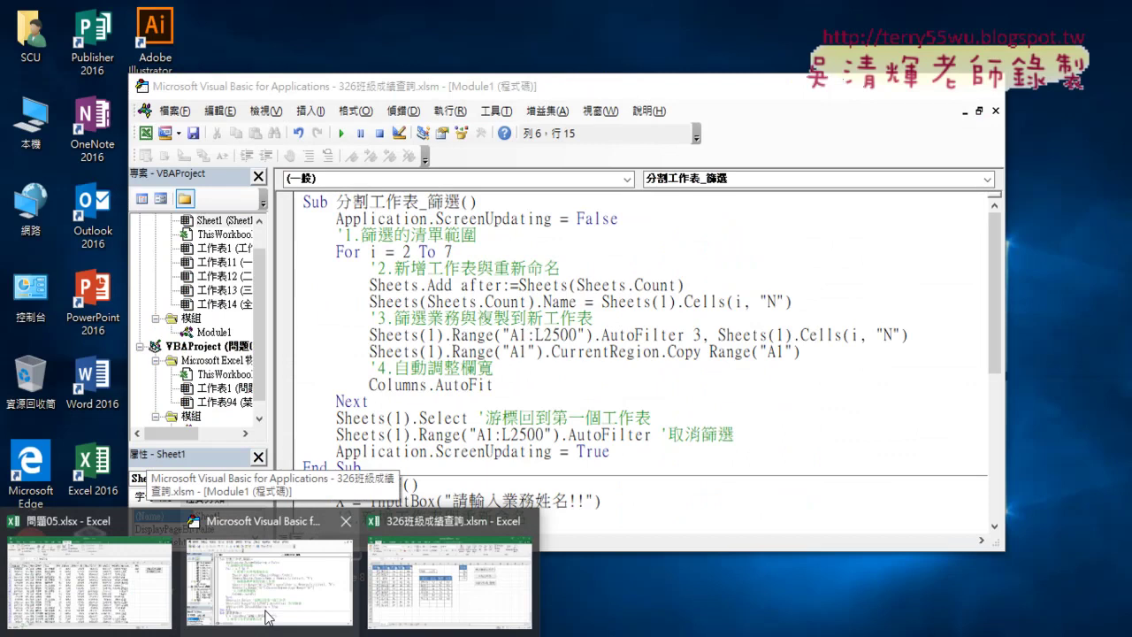
left_click(268, 617)
left_click(405, 385)
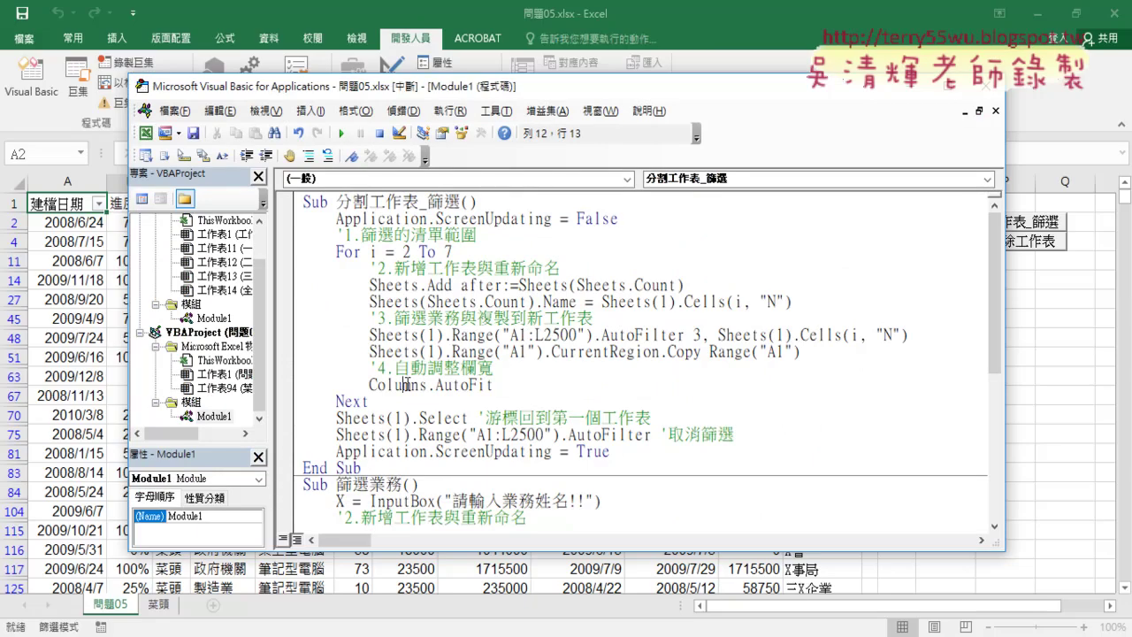
key("F5")
Step: Reopen the VBA editor from Developer and highlight Range("A1").CurrentRegion in the copy line
left_click(412, 38)
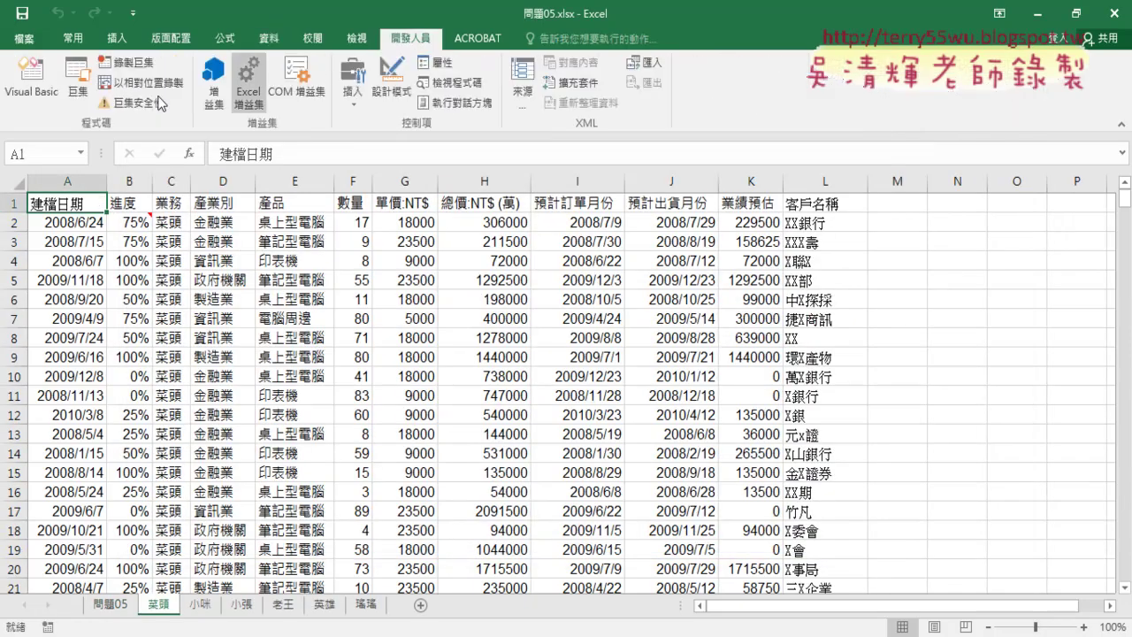
left_click(33, 89)
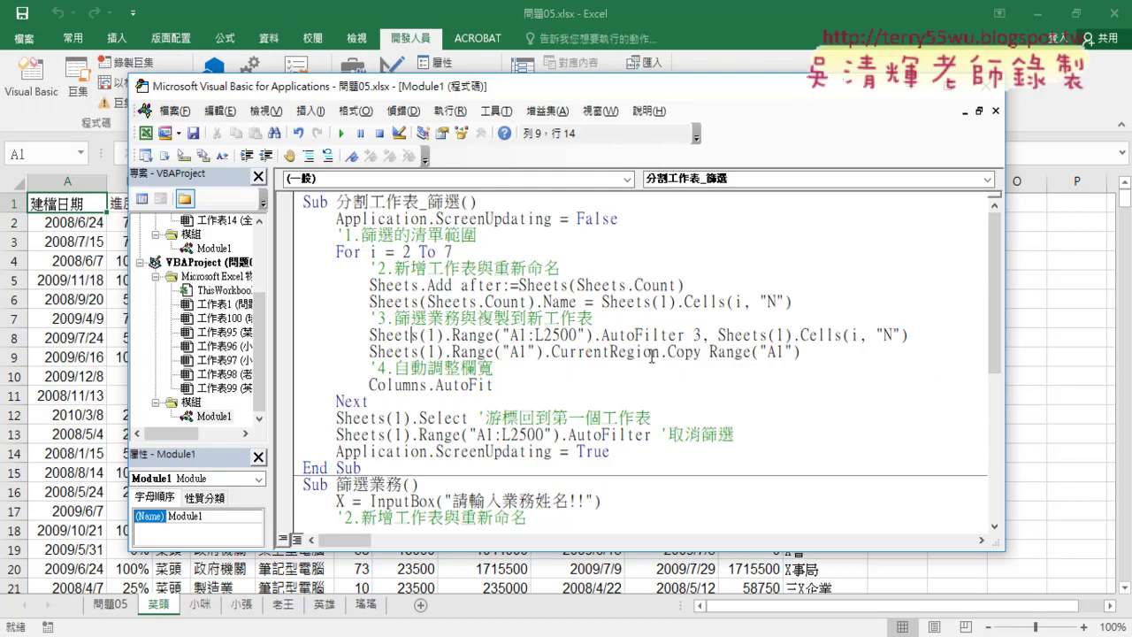
left_click_drag(660, 352, 452, 352)
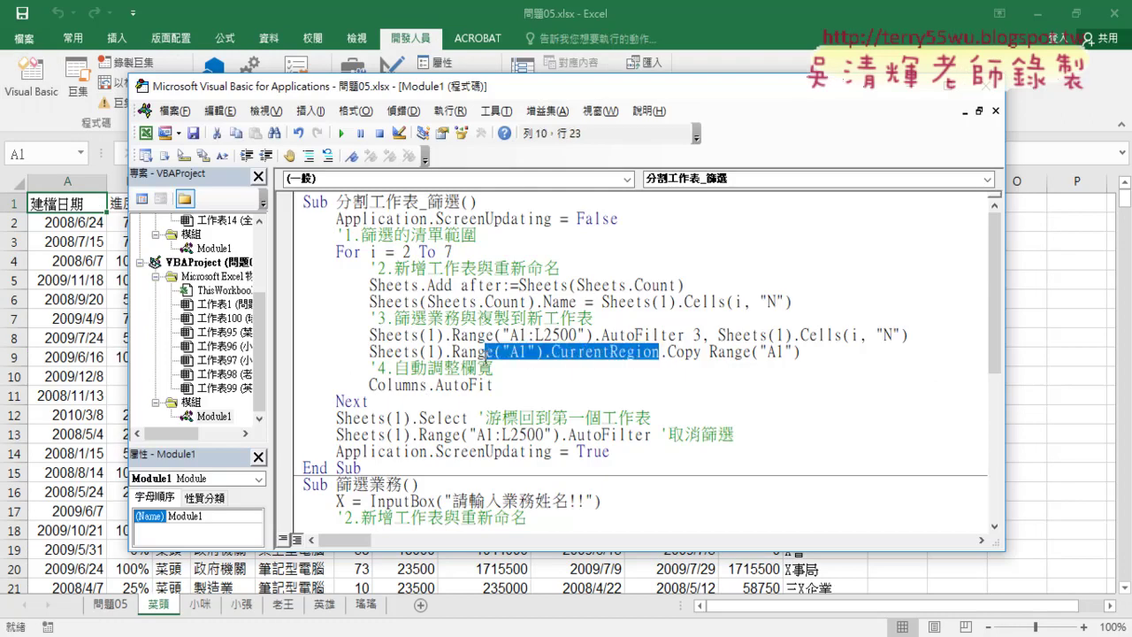